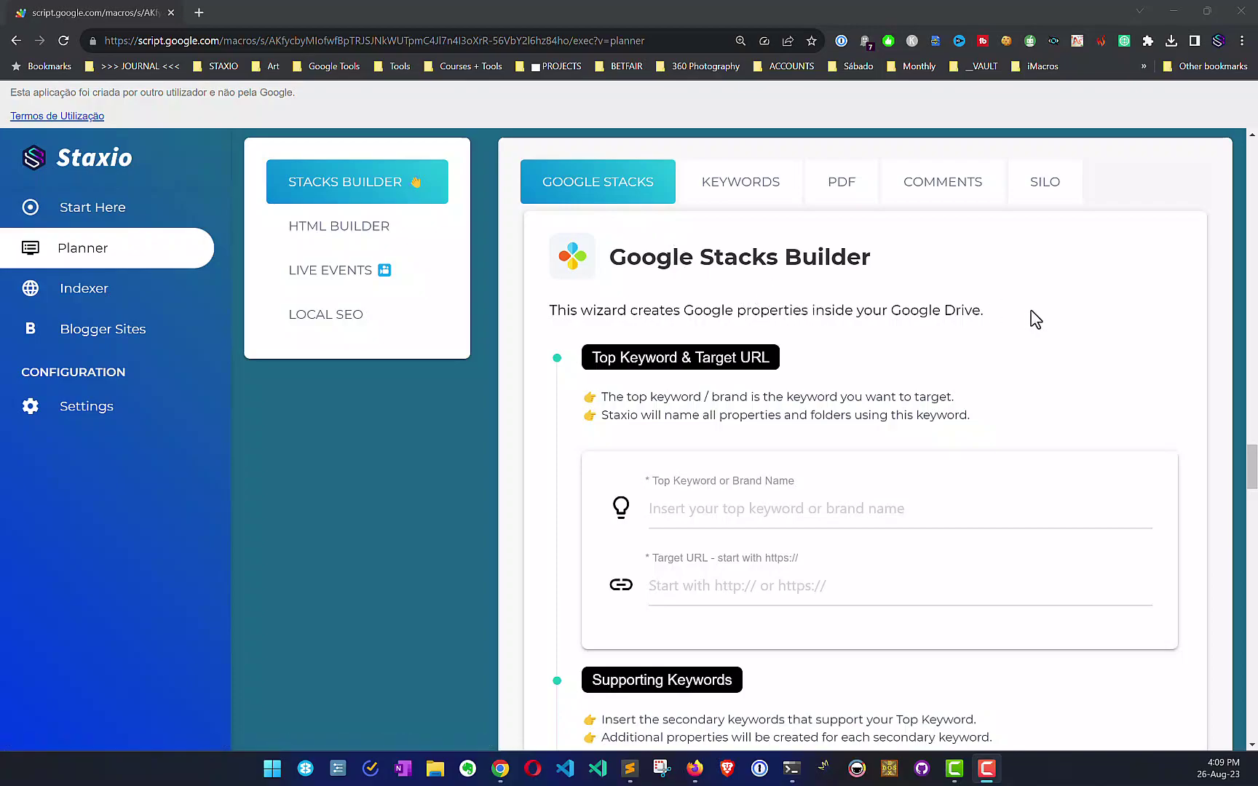
# Step: Enter 'Shared folder build' as the top keyword in the Staxio form
pyautogui.moveTo(1251, 467); pyautogui.dragTo(1253, 690)
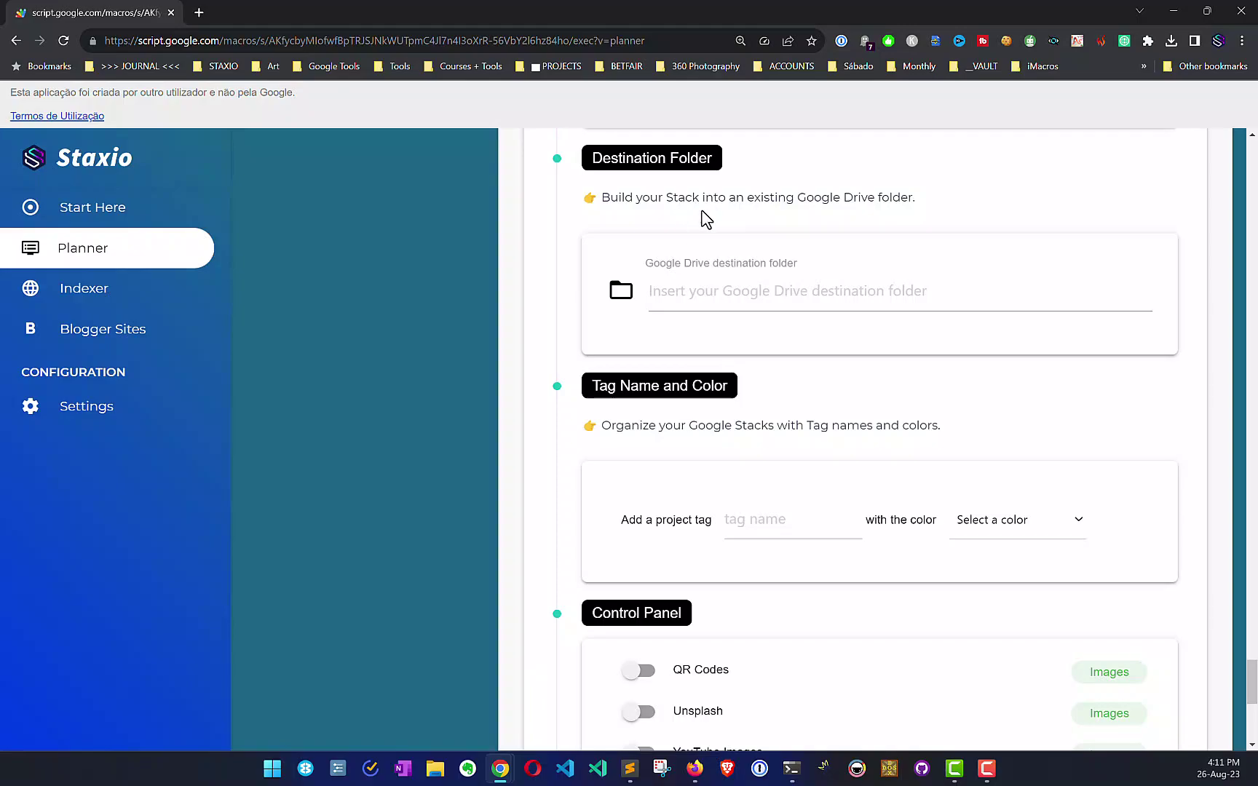
pyautogui.scroll(10, 702, 216)
pyautogui.scroll(15, 702, 217)
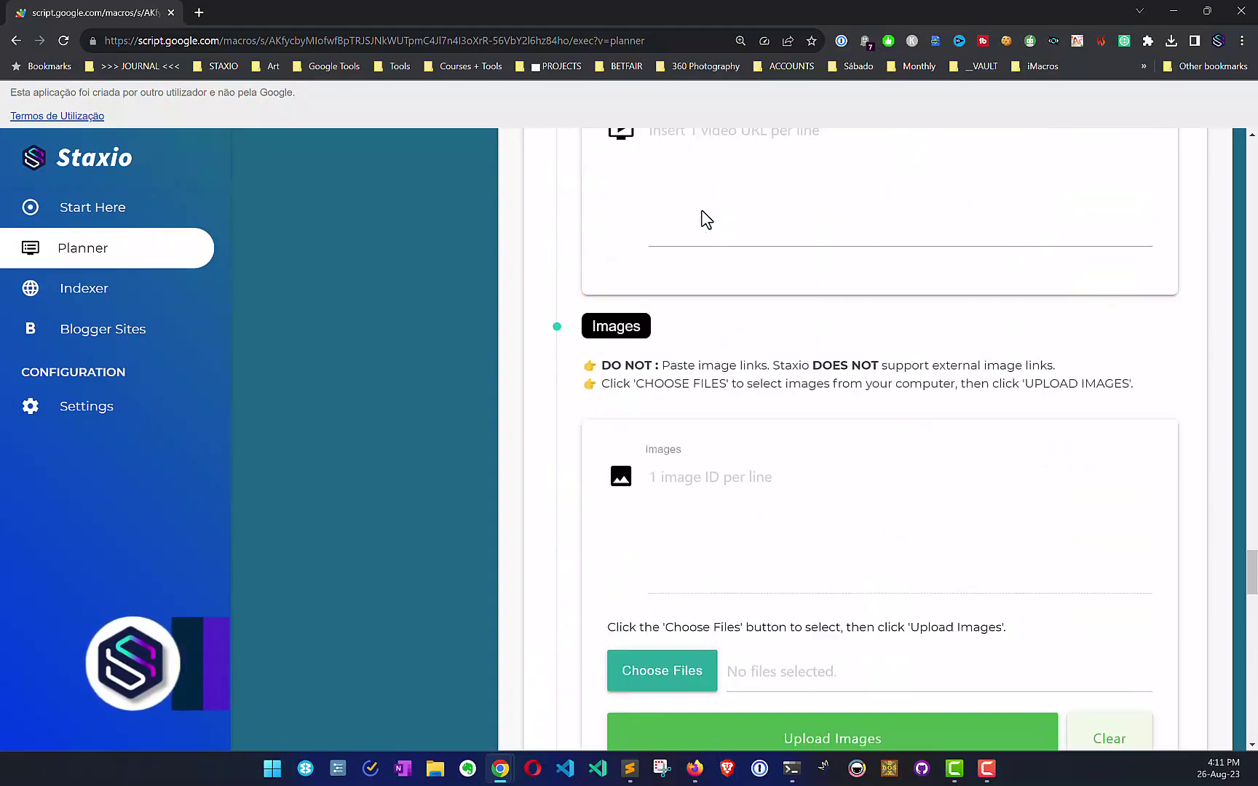
pyautogui.scroll(3, 702, 216)
pyautogui.scroll(-6, 702, 216)
pyautogui.click(715, 352)
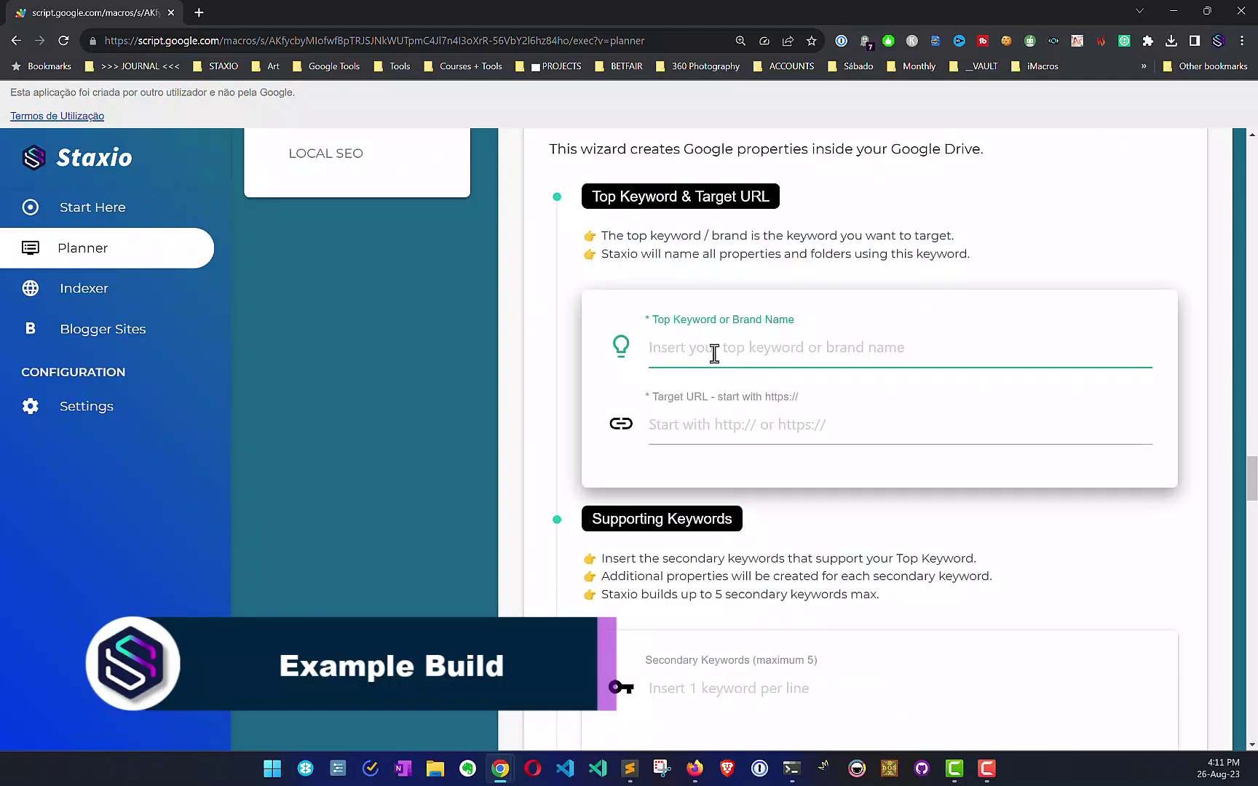
pyautogui.write('Shared b')
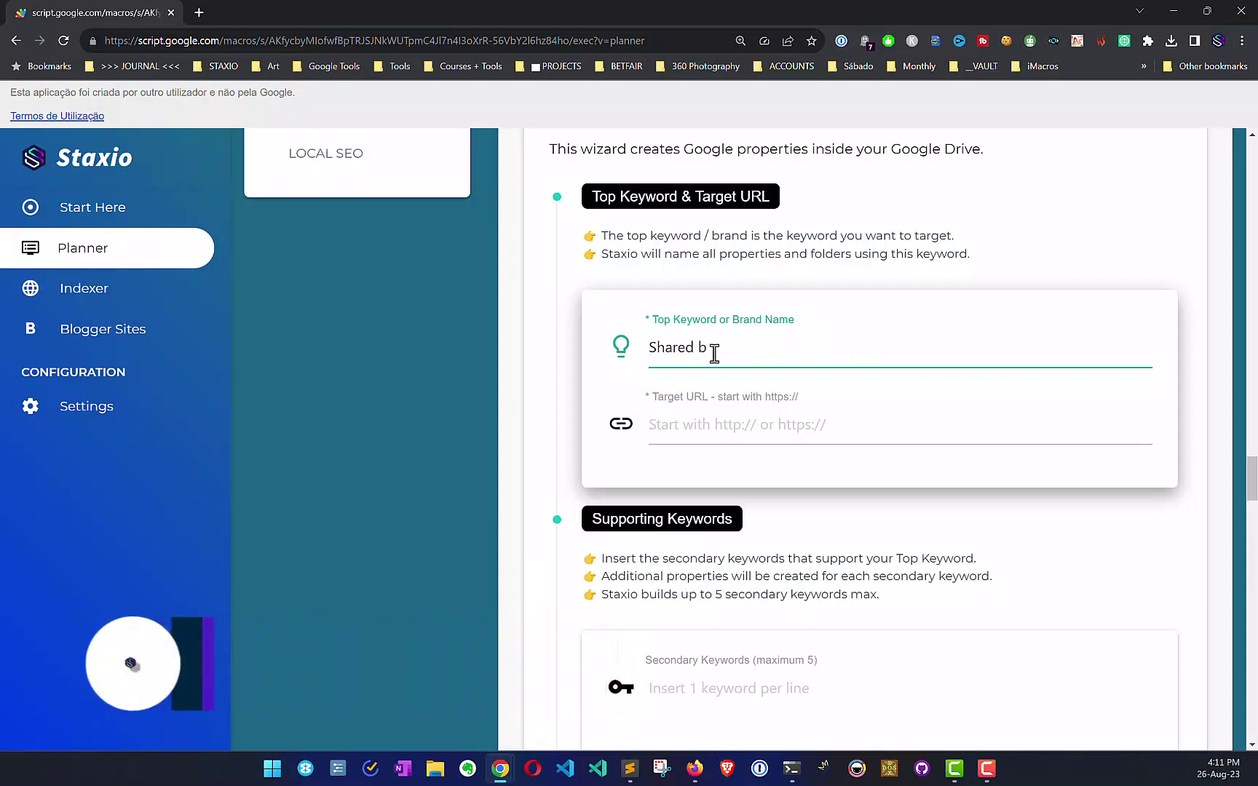
pyautogui.press('BackSpace')
pyautogui.write('fo')
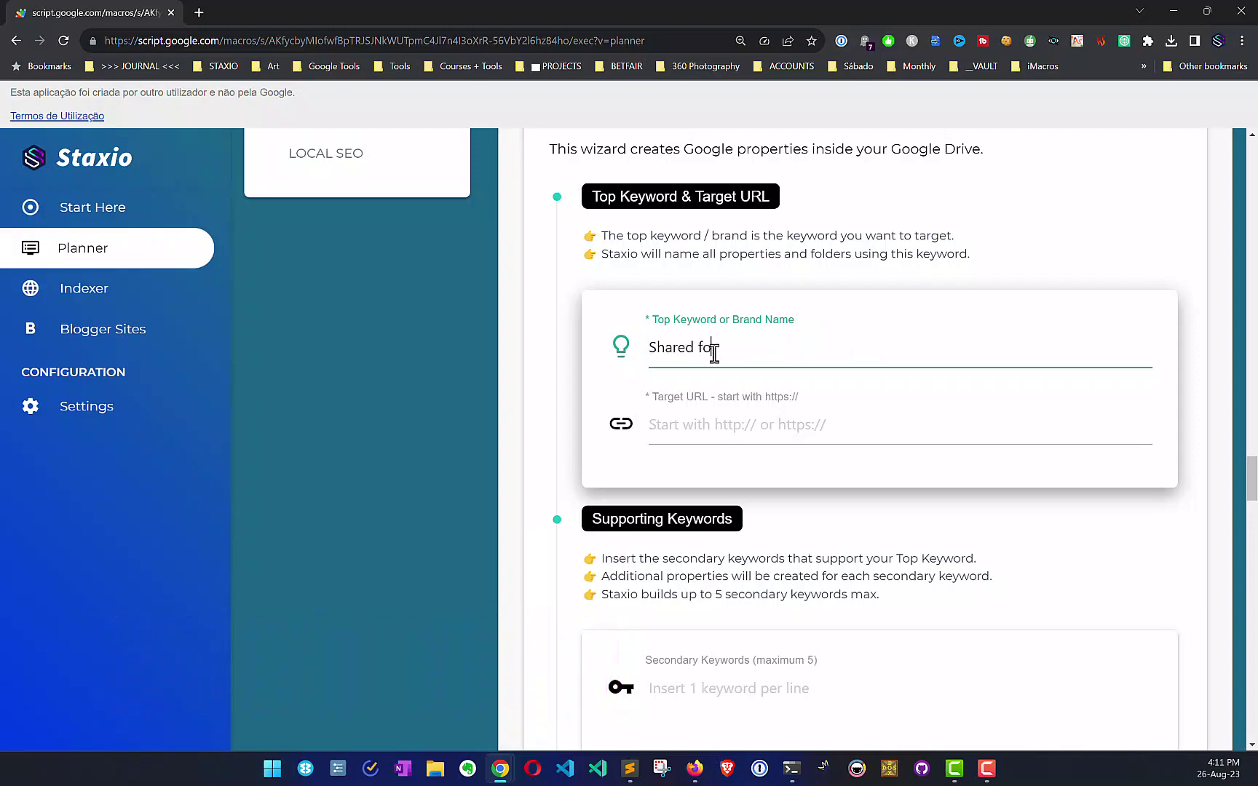
pyautogui.write('lder build')
pyautogui.click(732, 432)
pyautogui.write('https:/7')
pyautogui.press('BackSpace')
pyautogui.press('BackSpace')
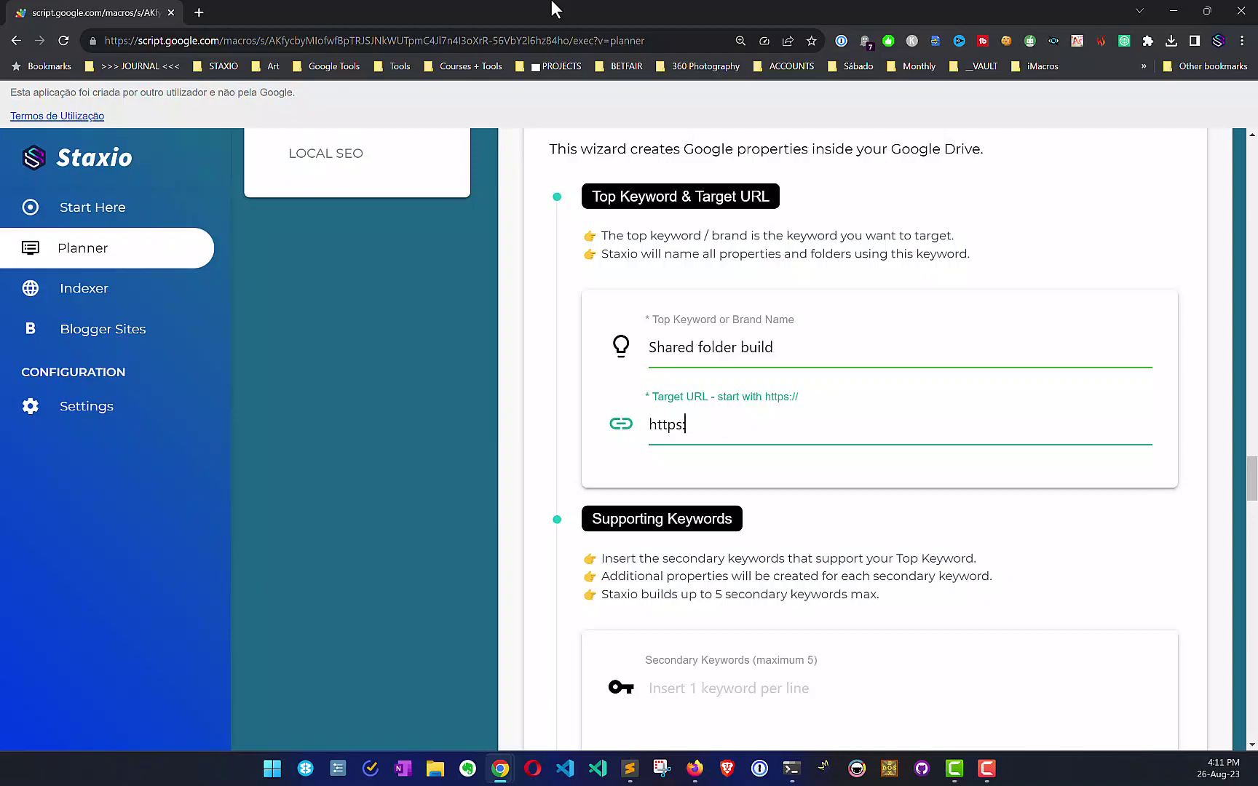
pyautogui.write('//staxio.tools')
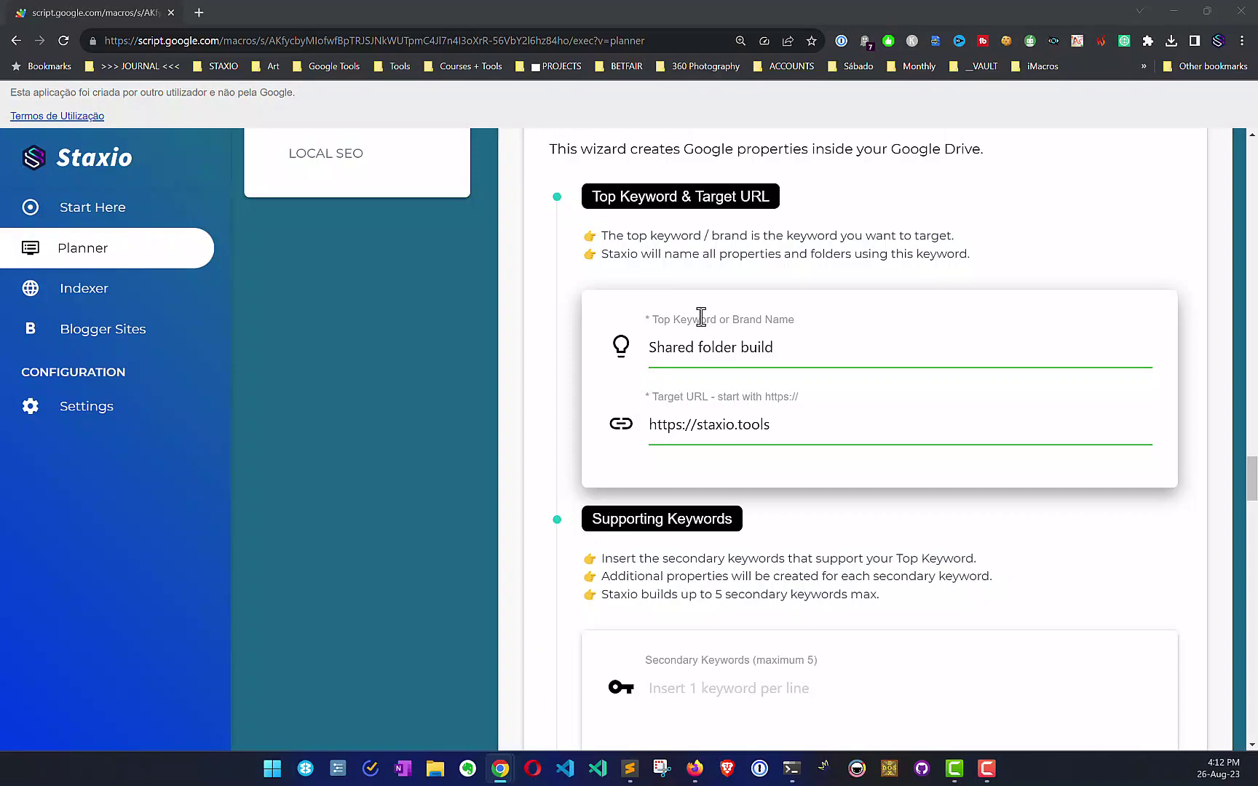
pyautogui.hotkey('alt', 'Tab')
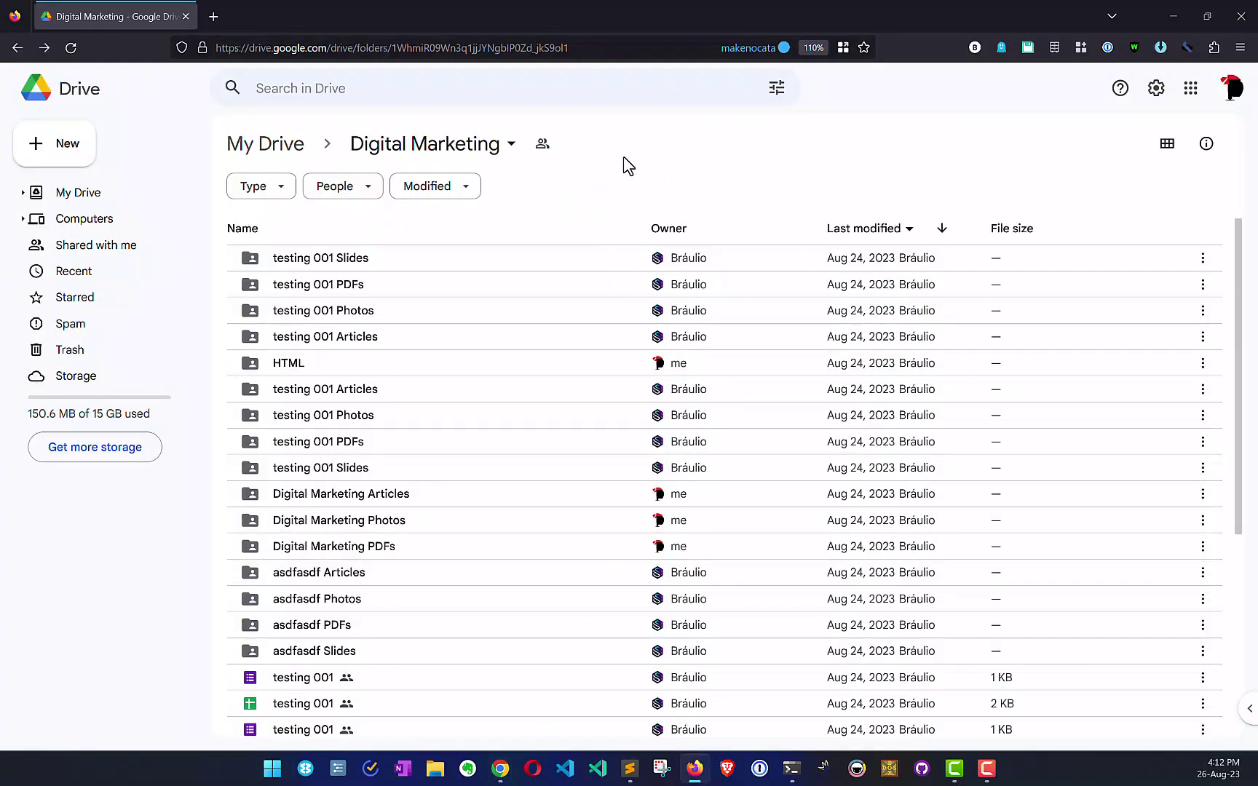
# Step: Remove the second person's access to the Digital Marketing folder and save the sharing change
pyautogui.click(543, 144)
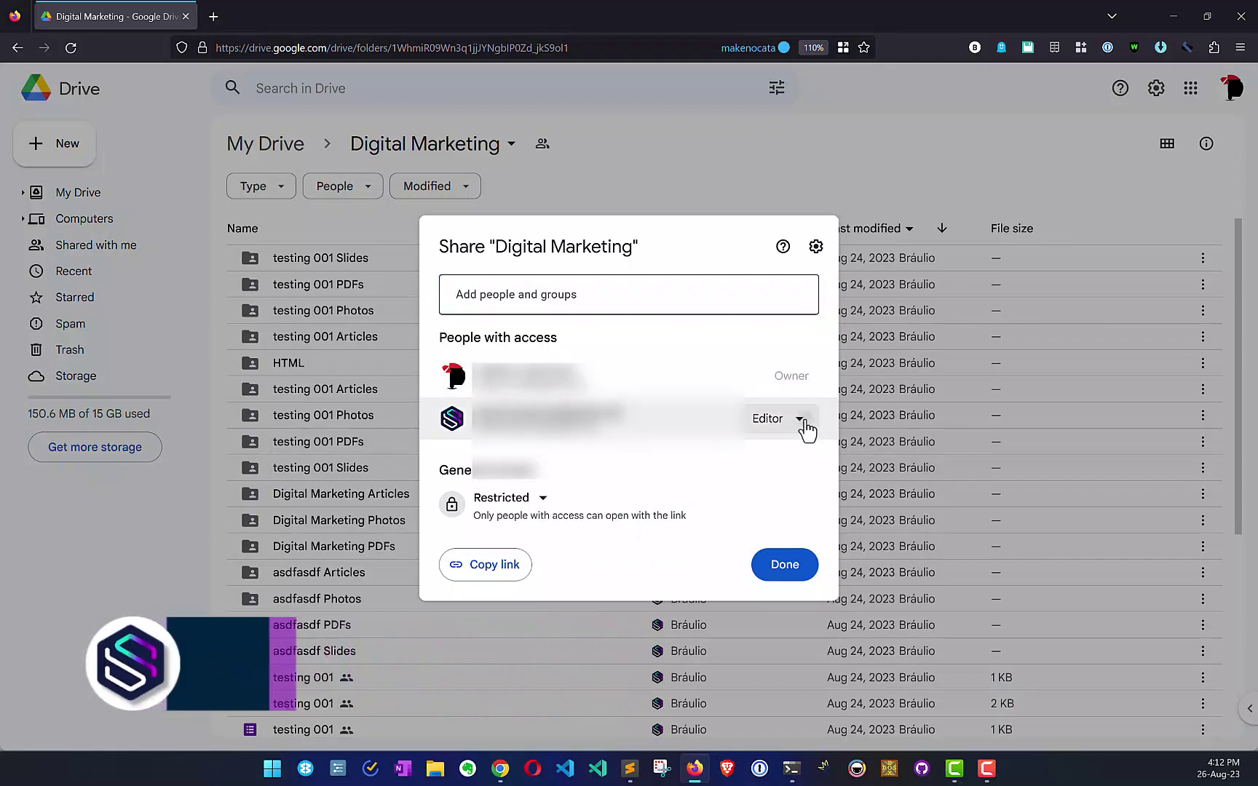
pyautogui.click(801, 421)
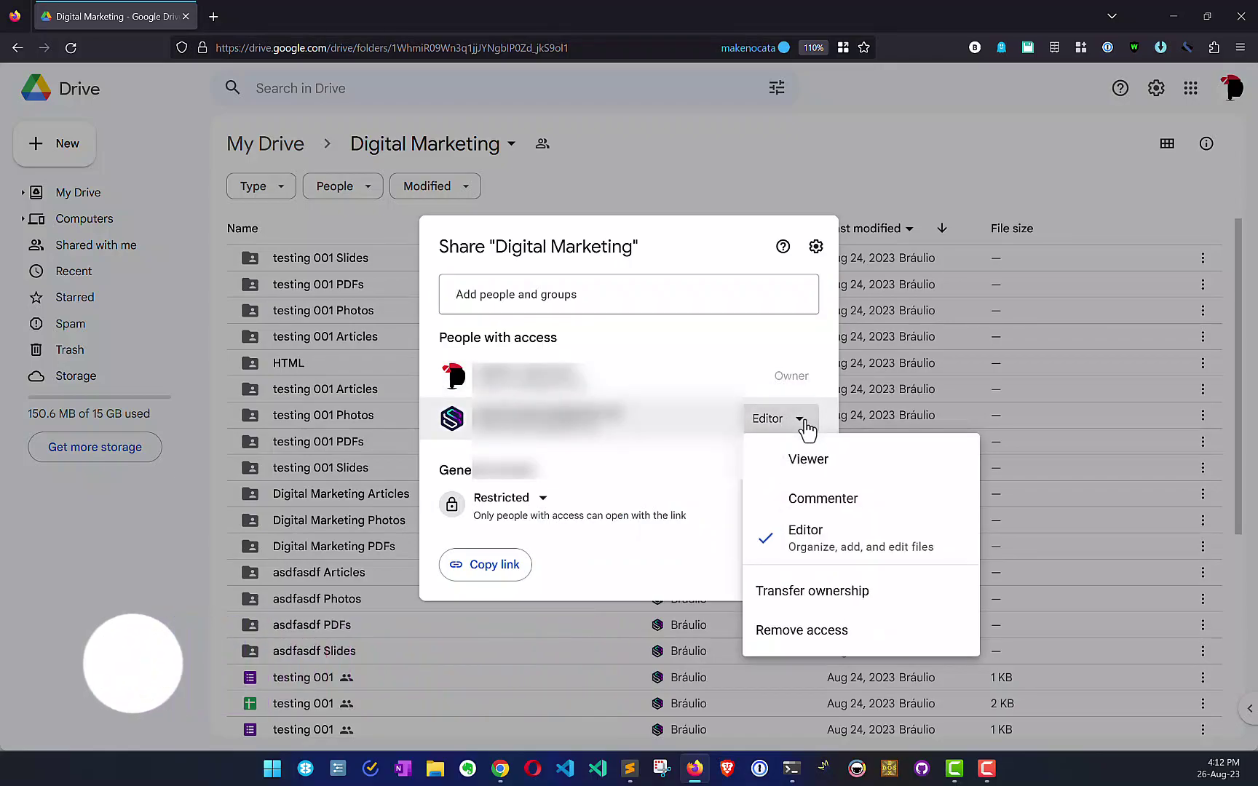
pyautogui.click(817, 630)
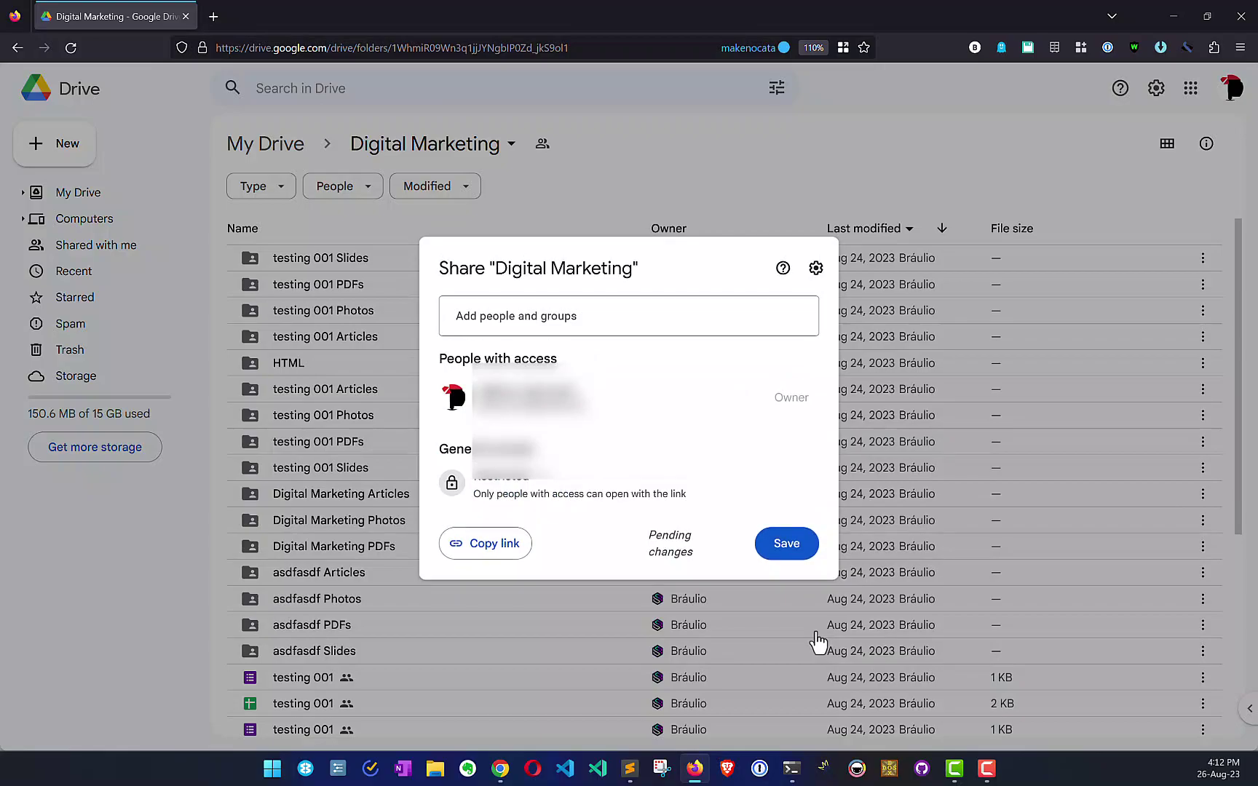
pyautogui.click(800, 552)
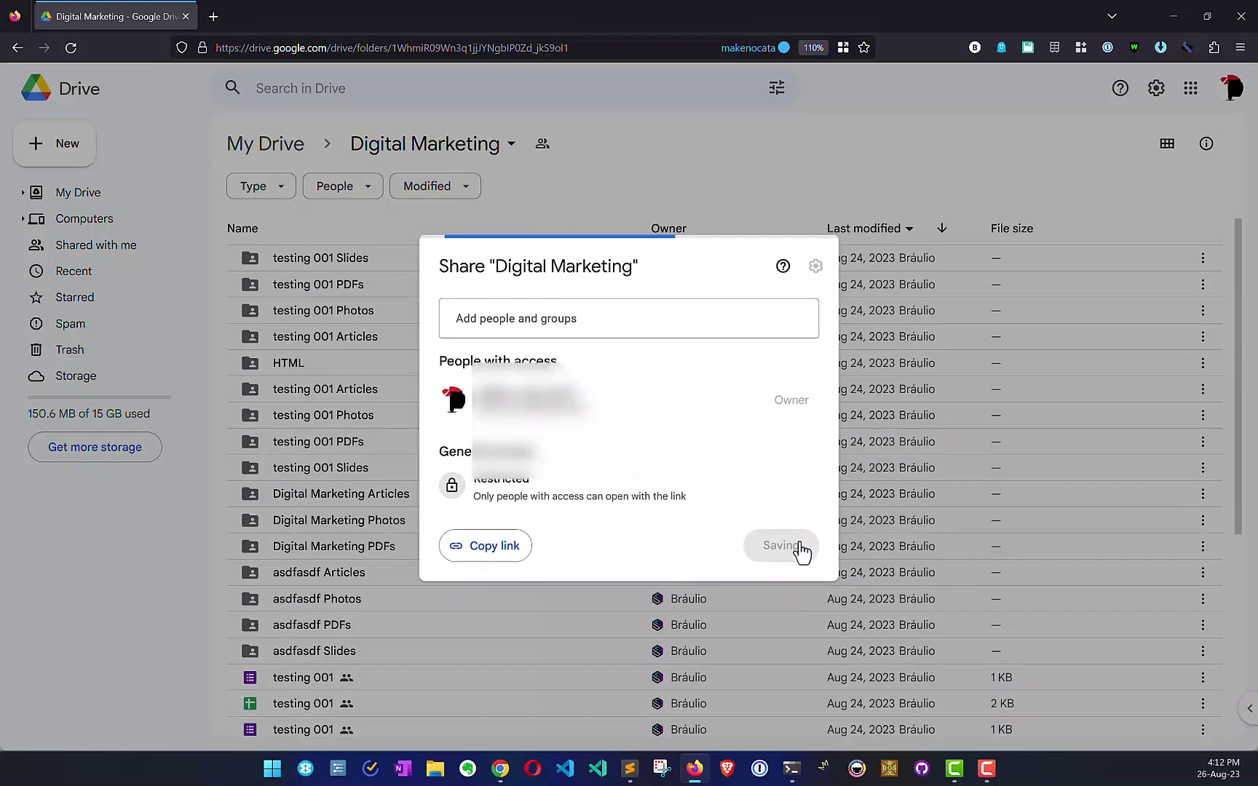
pyautogui.click(800, 552)
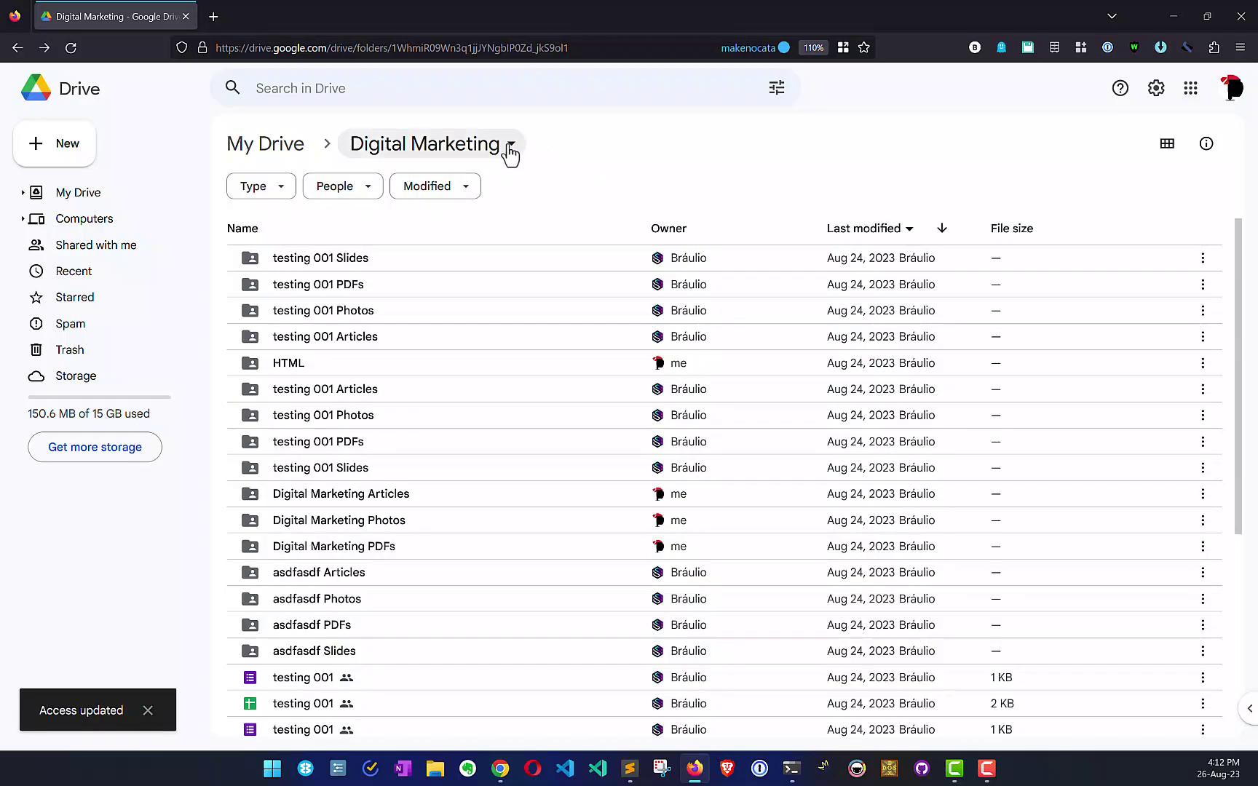
# Step: Share the Digital Marketing folder with the first suggested contact as Editor and send the invitation
pyautogui.click(512, 148)
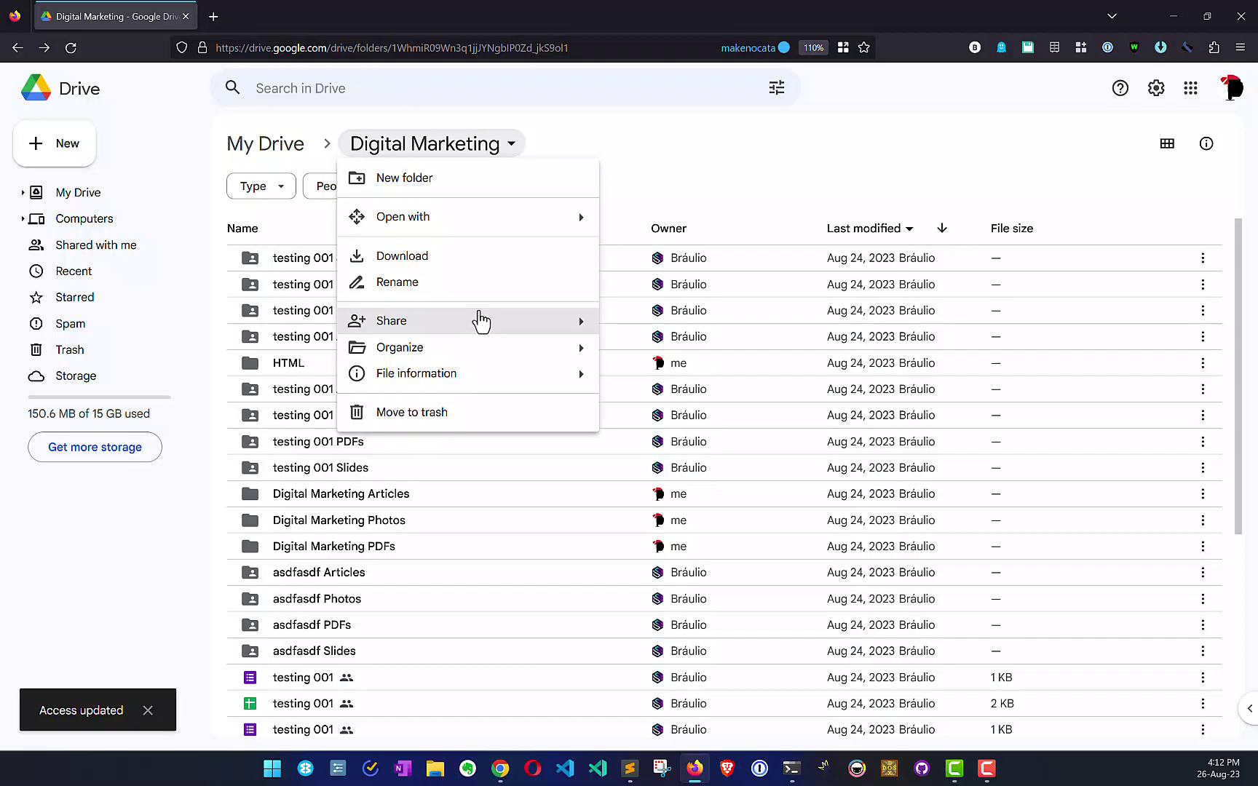
pyautogui.moveTo(481, 321)
pyautogui.click(654, 333)
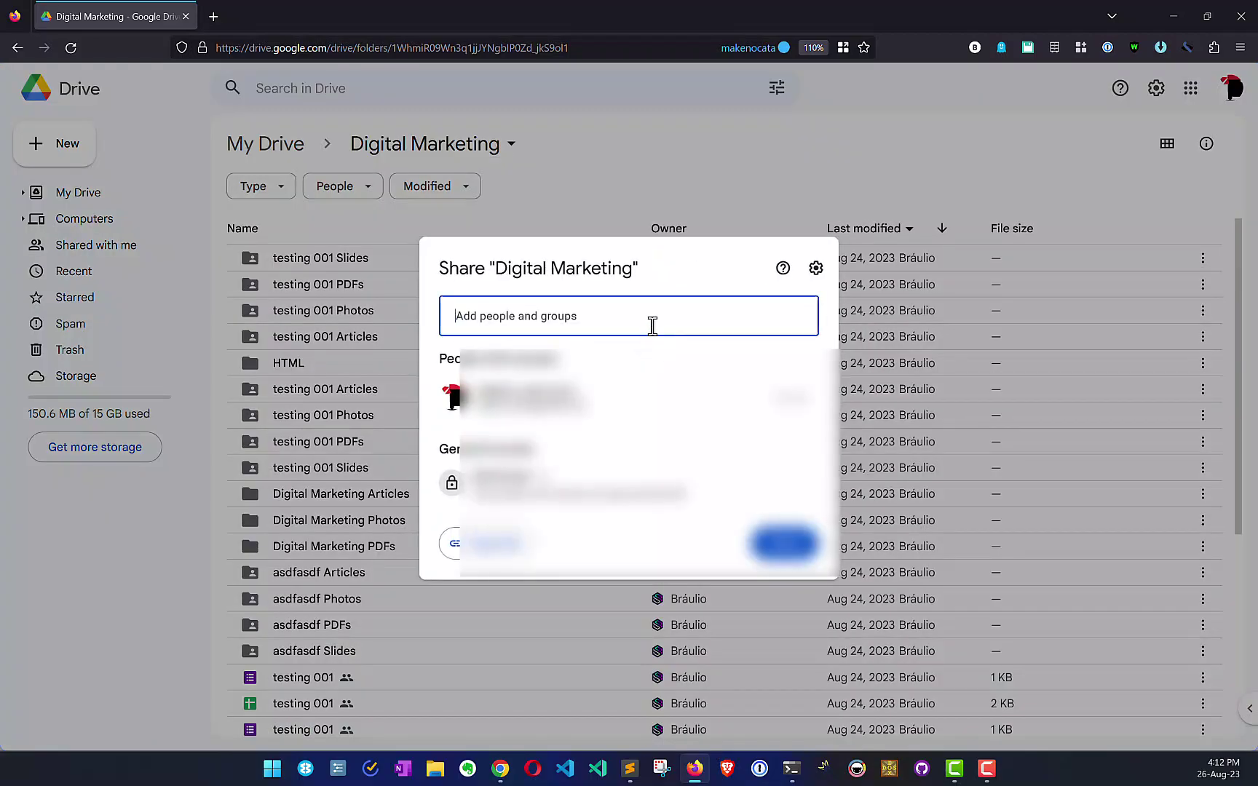
pyautogui.click(650, 323)
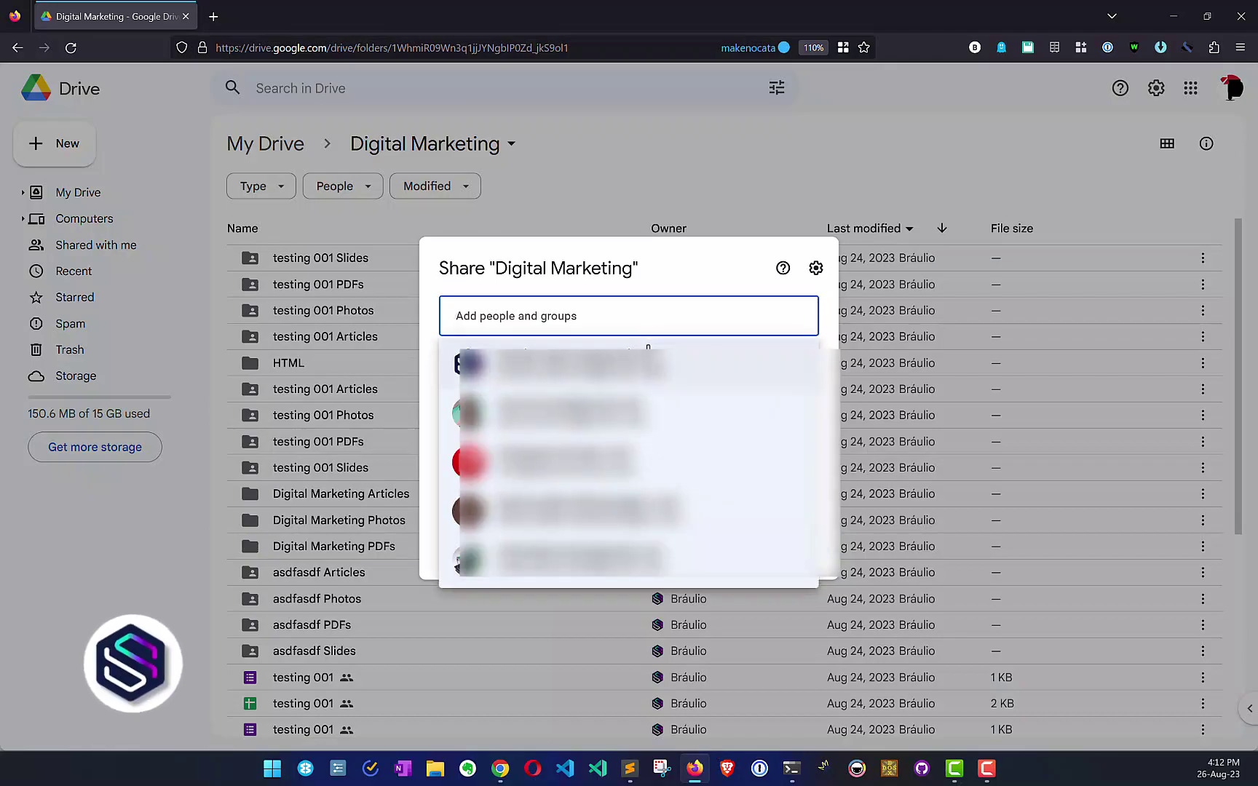
pyautogui.click(728, 358)
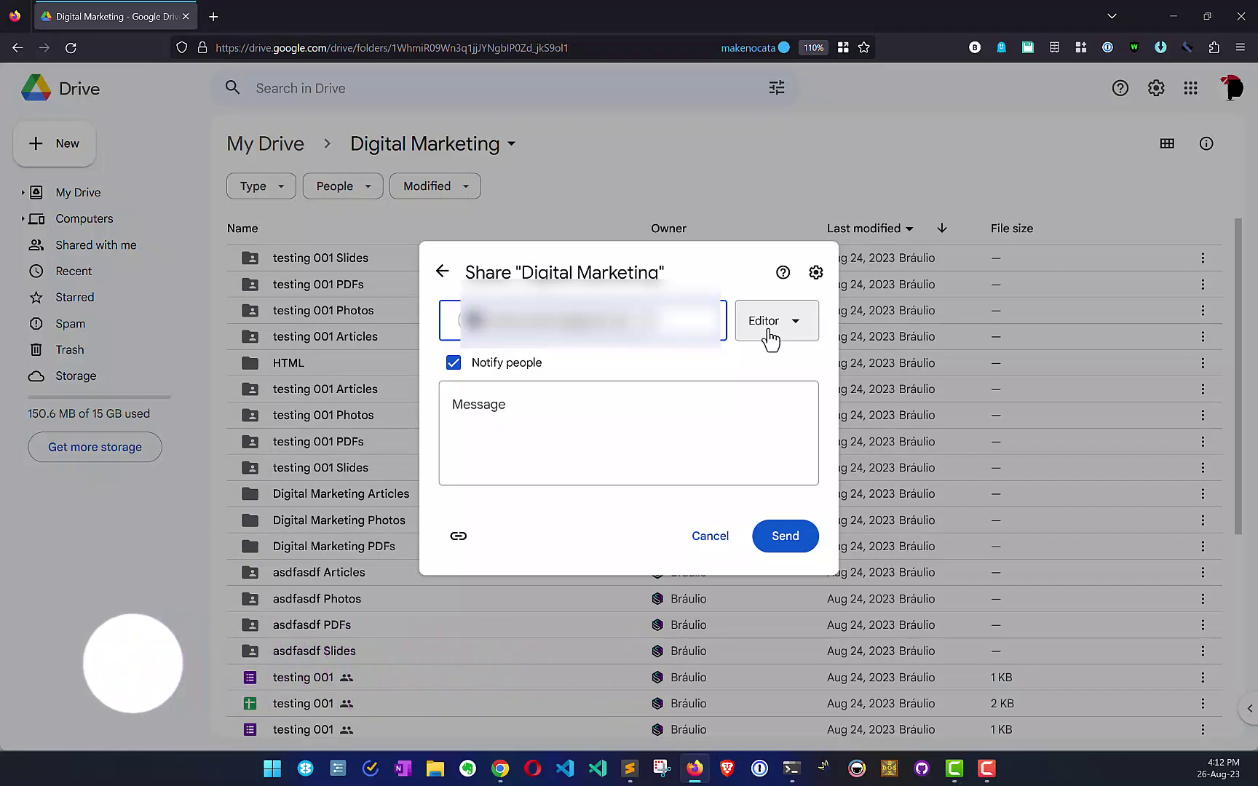
pyautogui.click(792, 553)
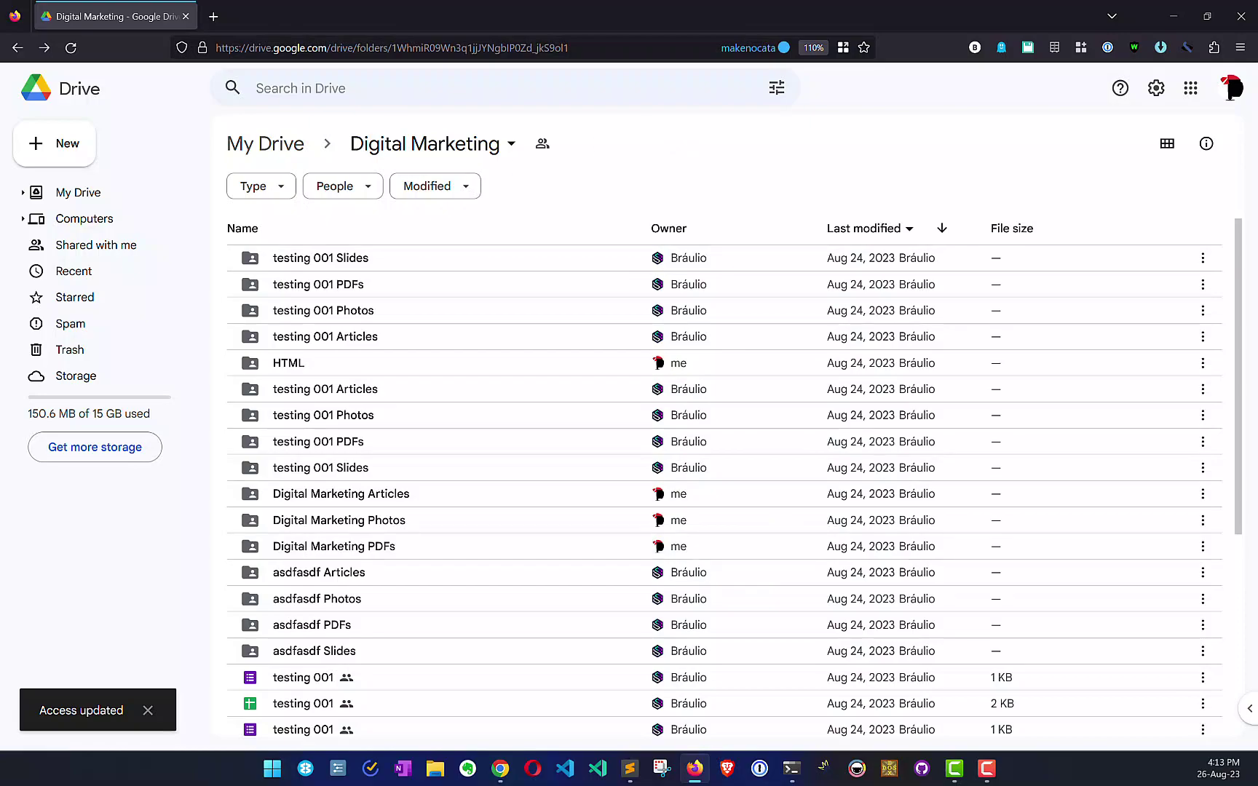
pyautogui.hotkey('alt', 'Tab')
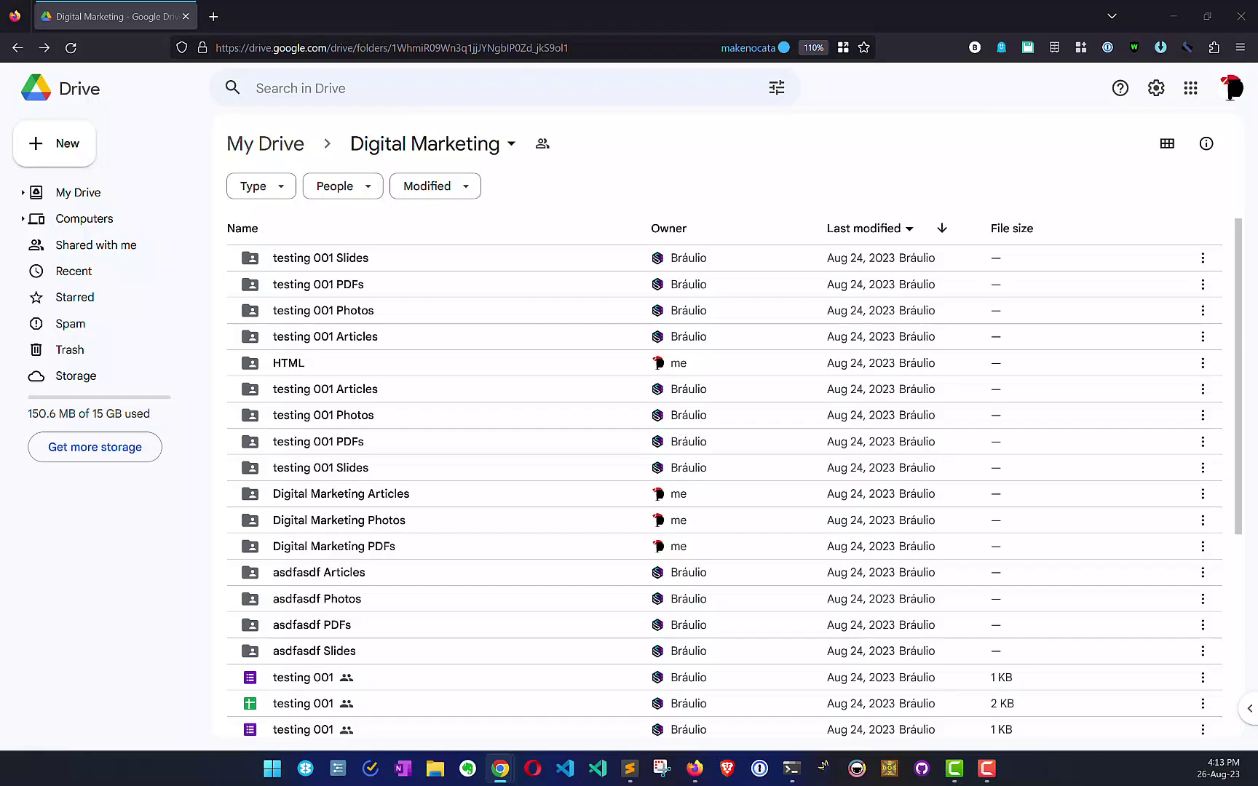
# Step: Open the Digital Marketing folder from the Gmail share invitation, then return to the owner's Drive window
pyautogui.hotkey('alt', 'Tab')
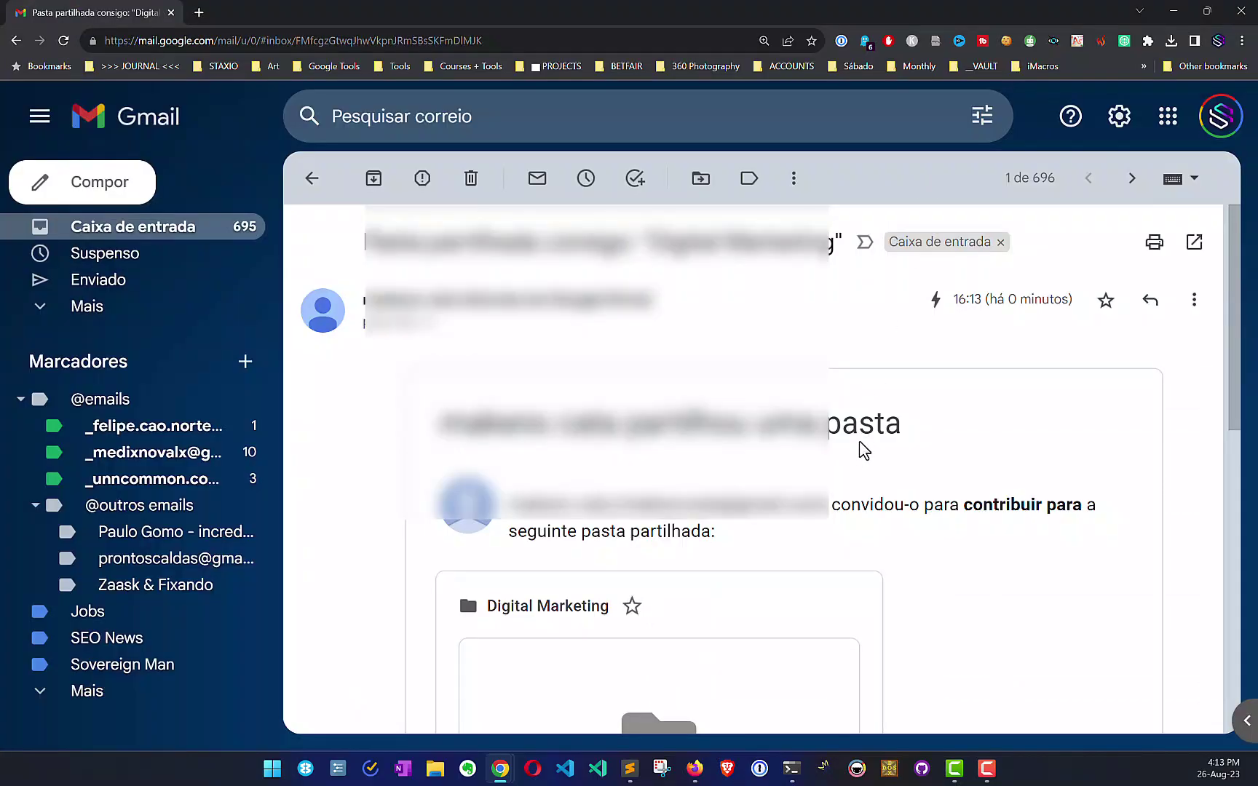
pyautogui.scroll(-6, 859, 440)
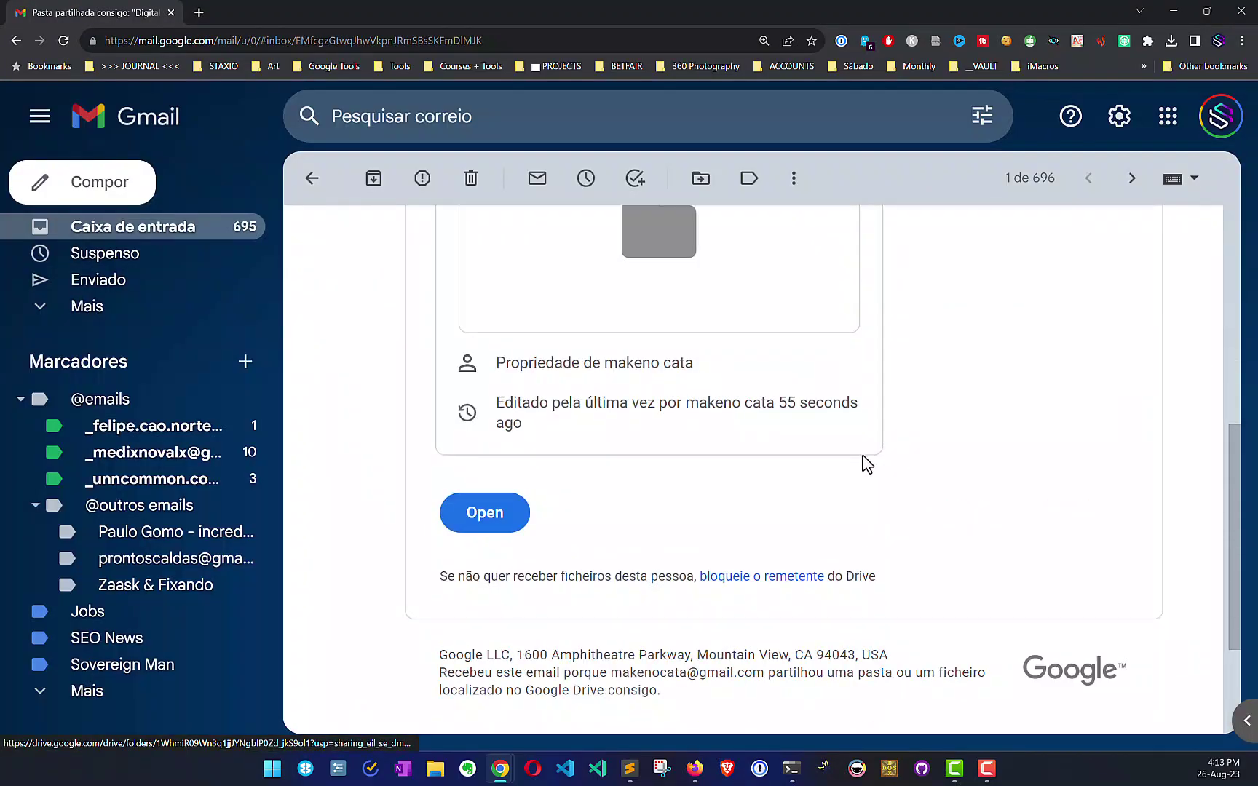
pyautogui.click(509, 525)
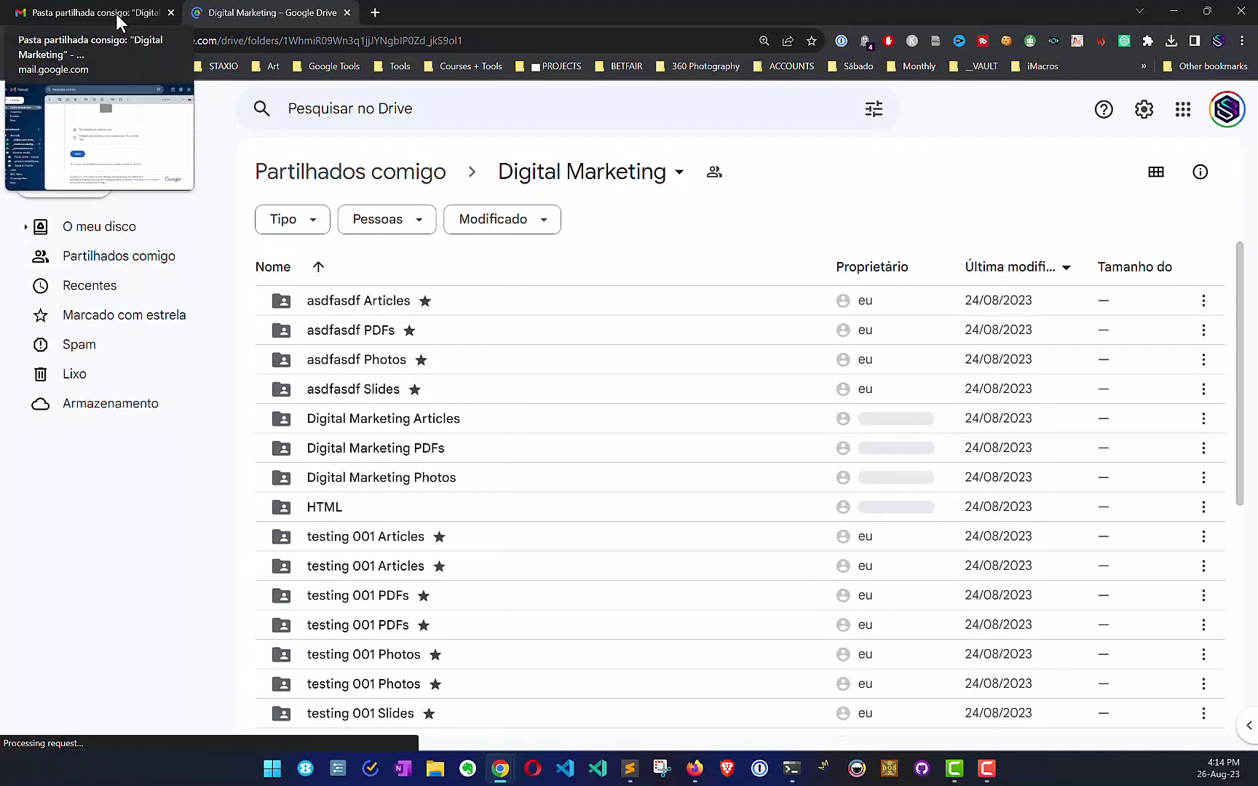
pyautogui.click(1164, 13)
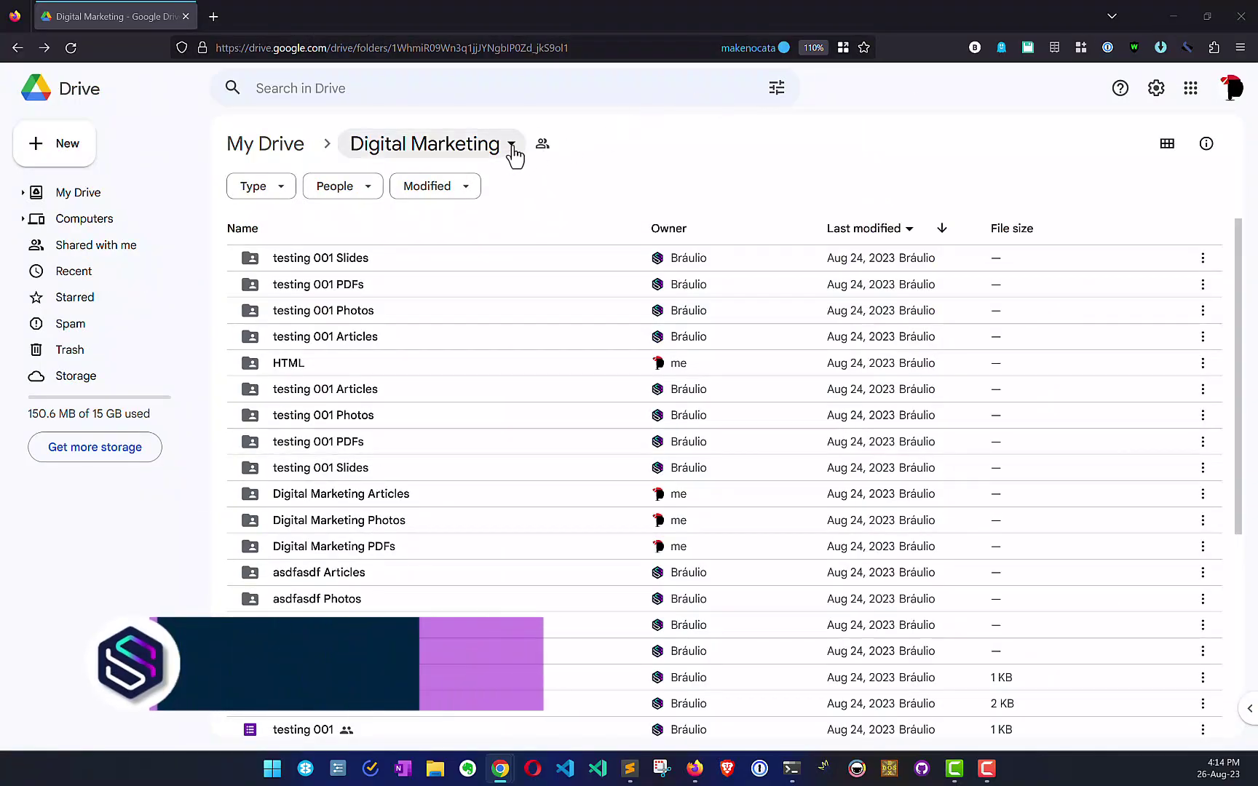
# Step: Select the Digital Marketing folder's URL in the address bar and return to the Staxio planner
pyautogui.click(568, 48)
pyautogui.hotkey('ctrl', 'c')
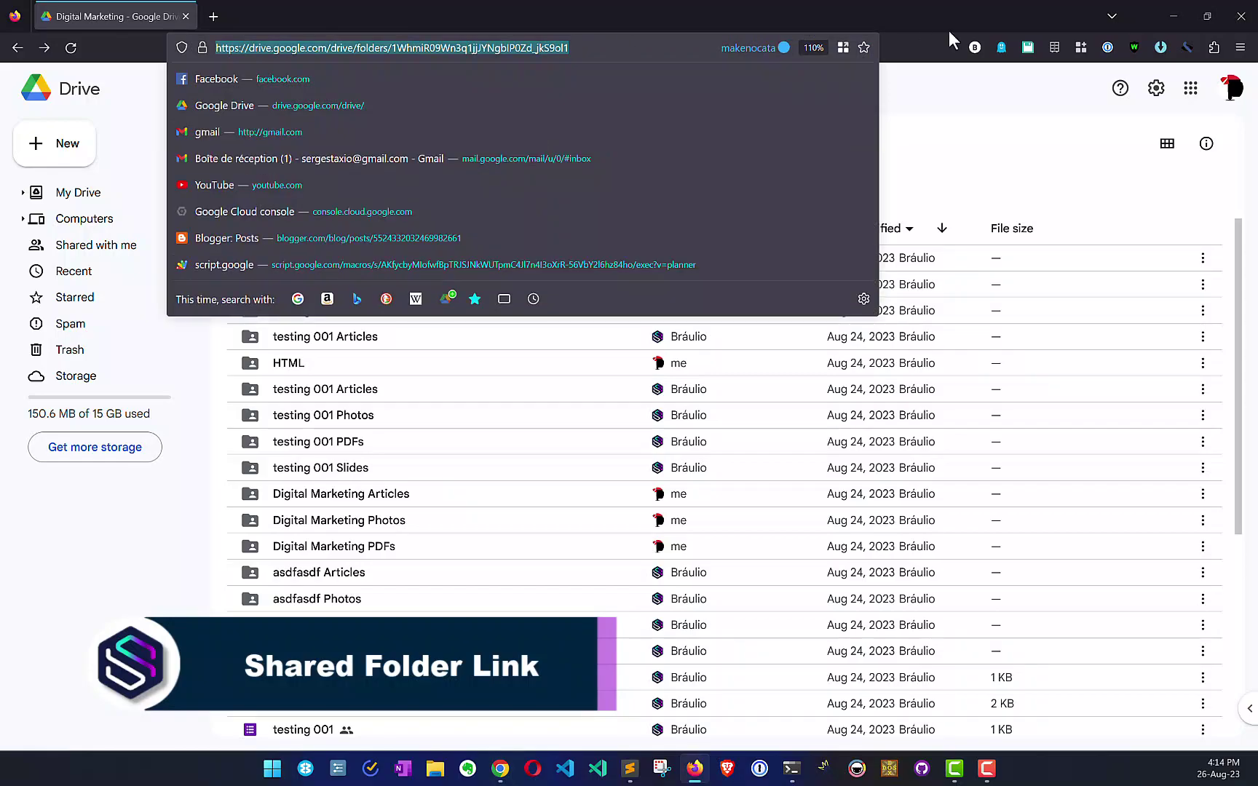
pyautogui.click(1171, 13)
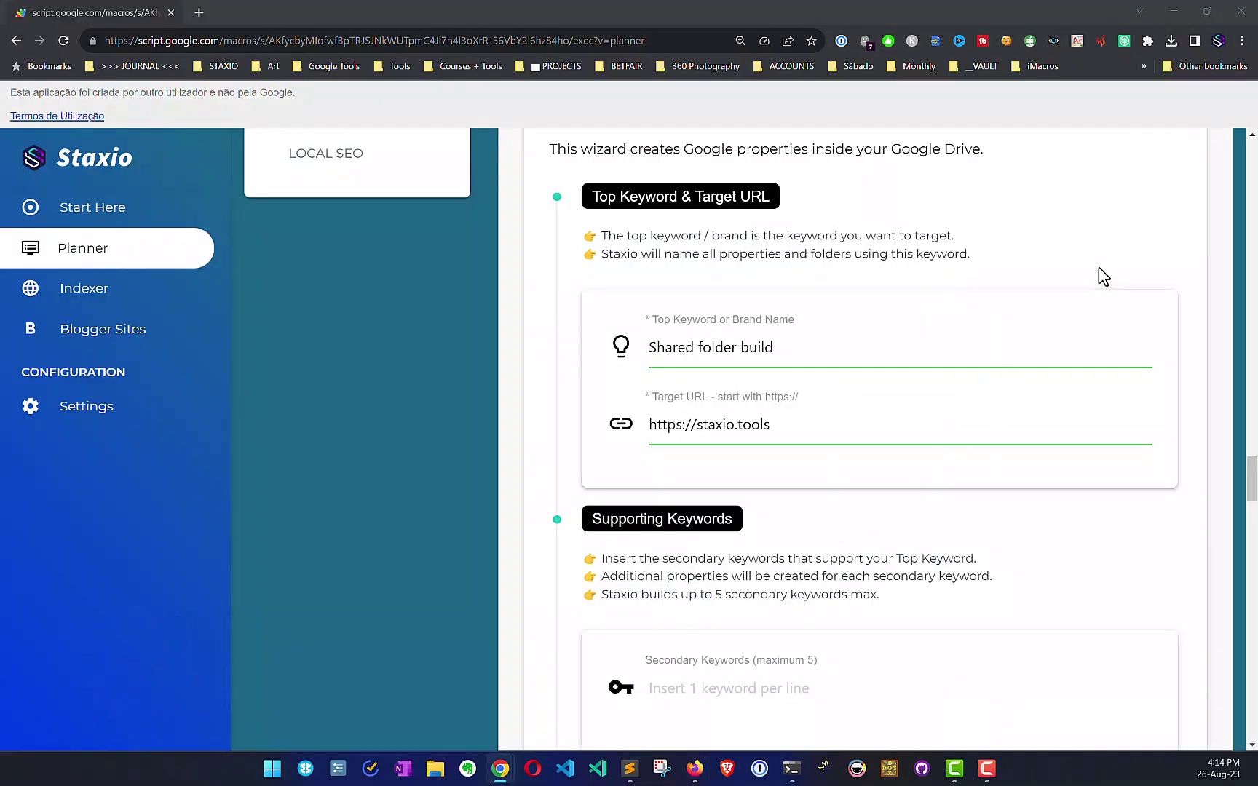
# Step: Paste the Drive folder link as the destination folder and build the Google Stack
pyautogui.scroll(-4, 1252, 537)
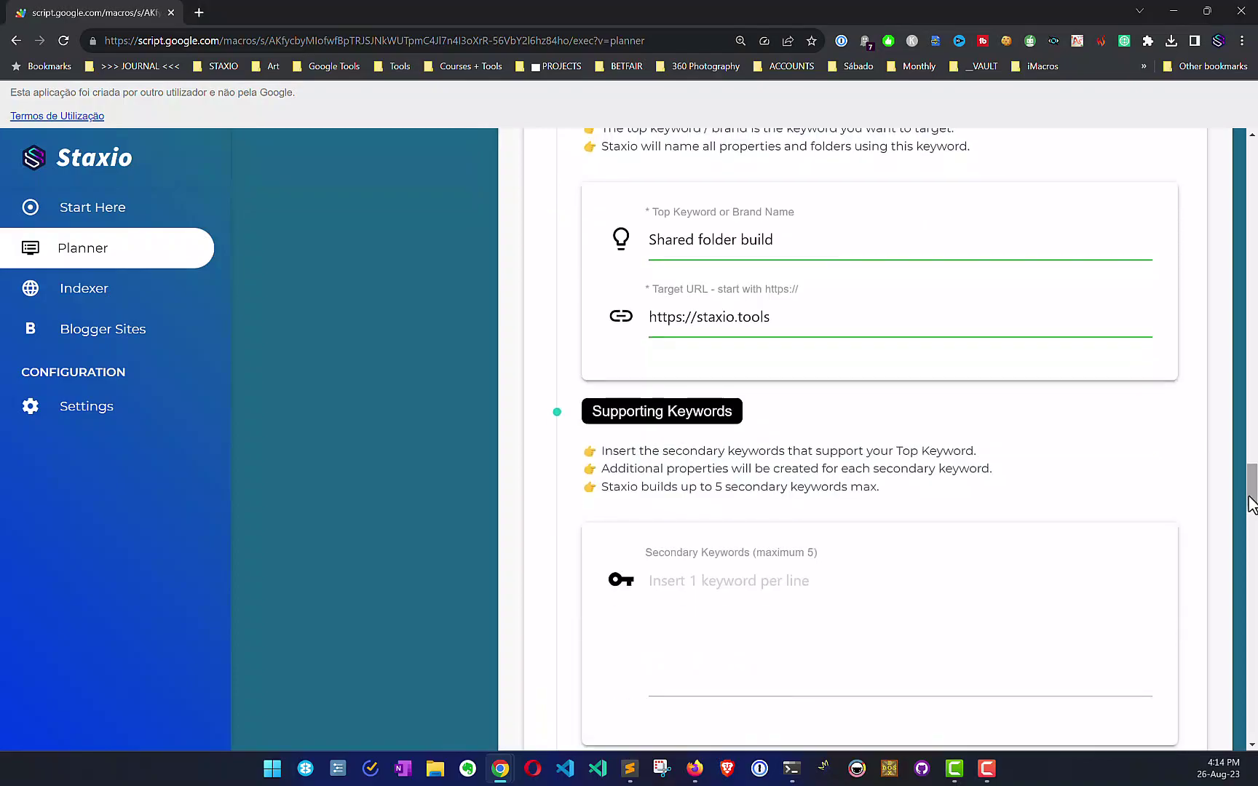
pyautogui.scroll(-20, 1252, 537)
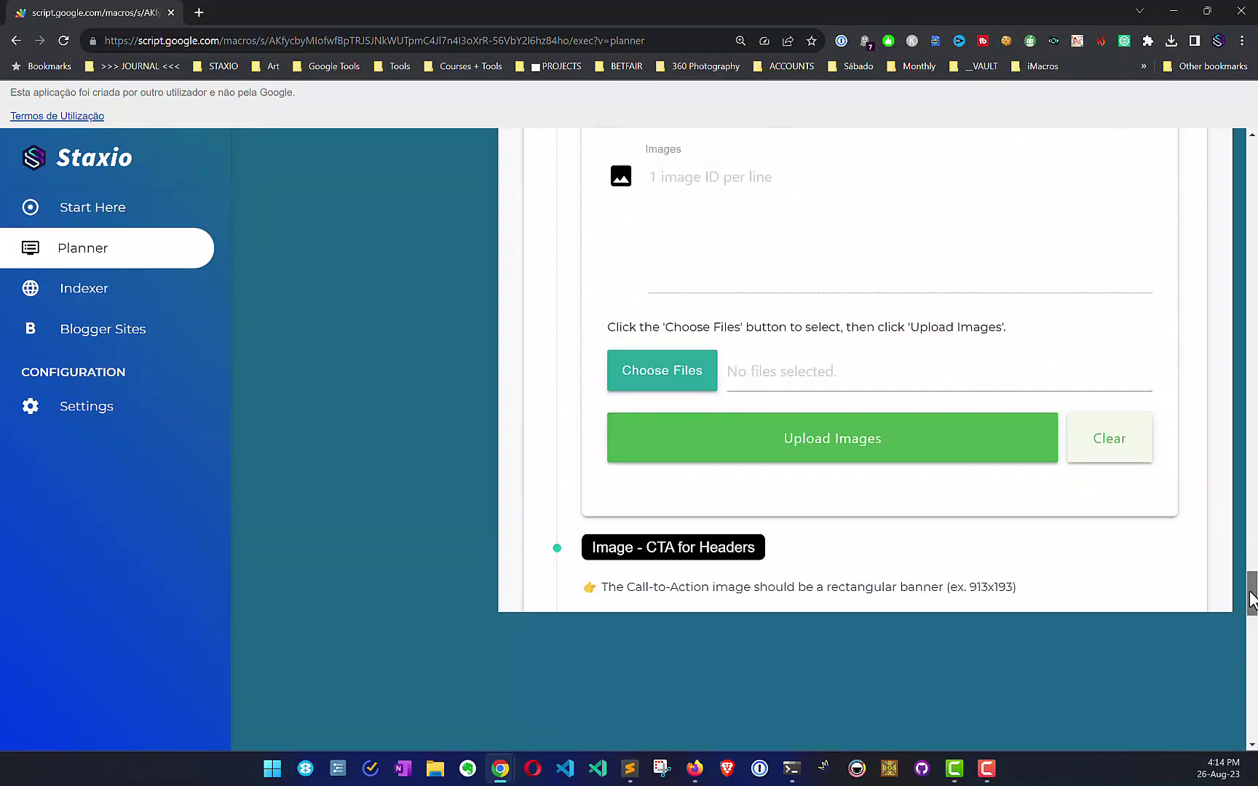
pyautogui.moveTo(1253, 606); pyautogui.dragTo(1252, 687)
pyautogui.click(946, 394)
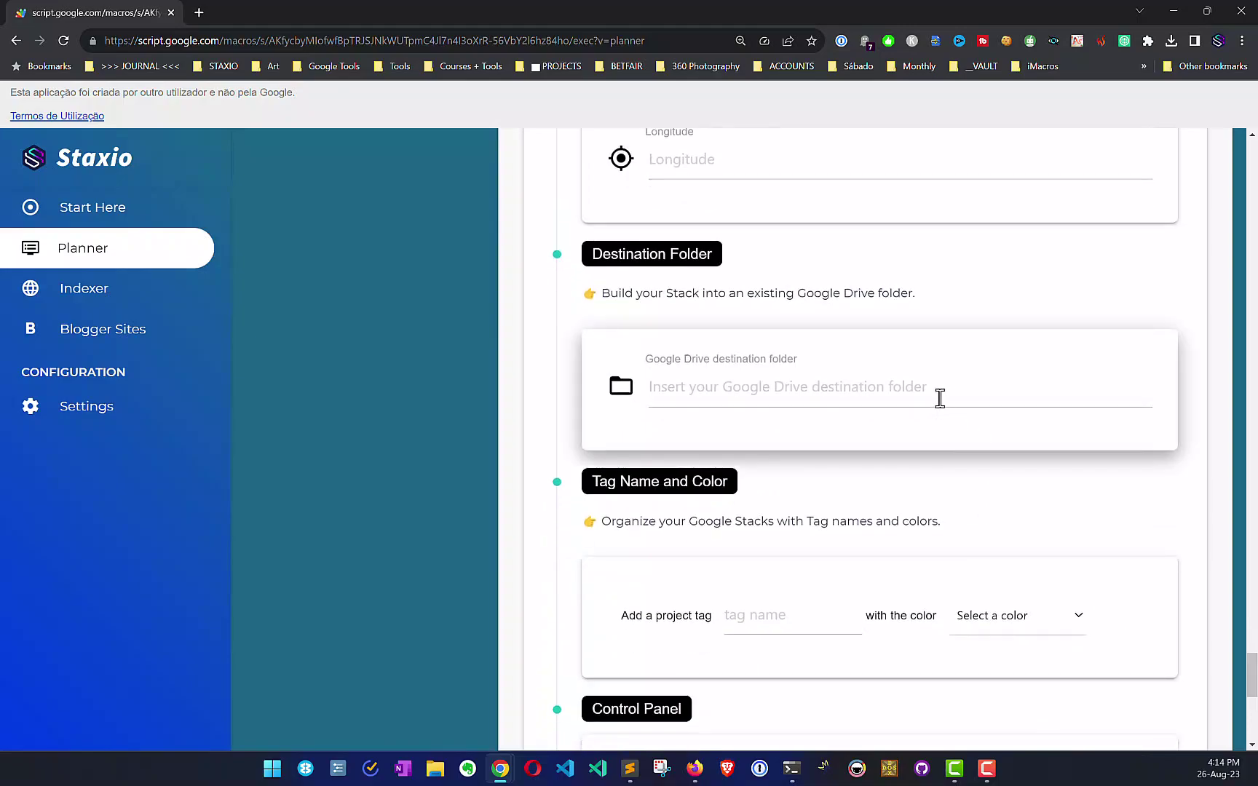
pyautogui.hotkey('ctrl', 'v')
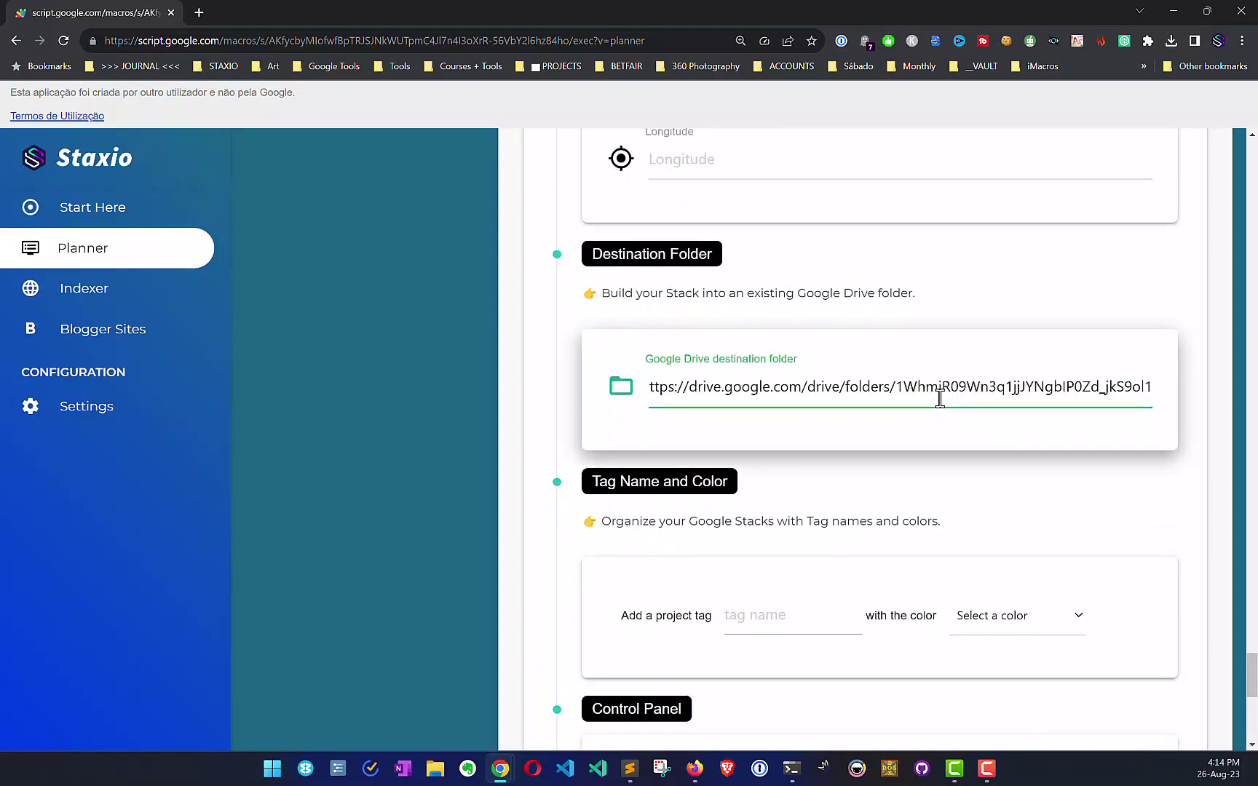
pyautogui.click(1207, 482)
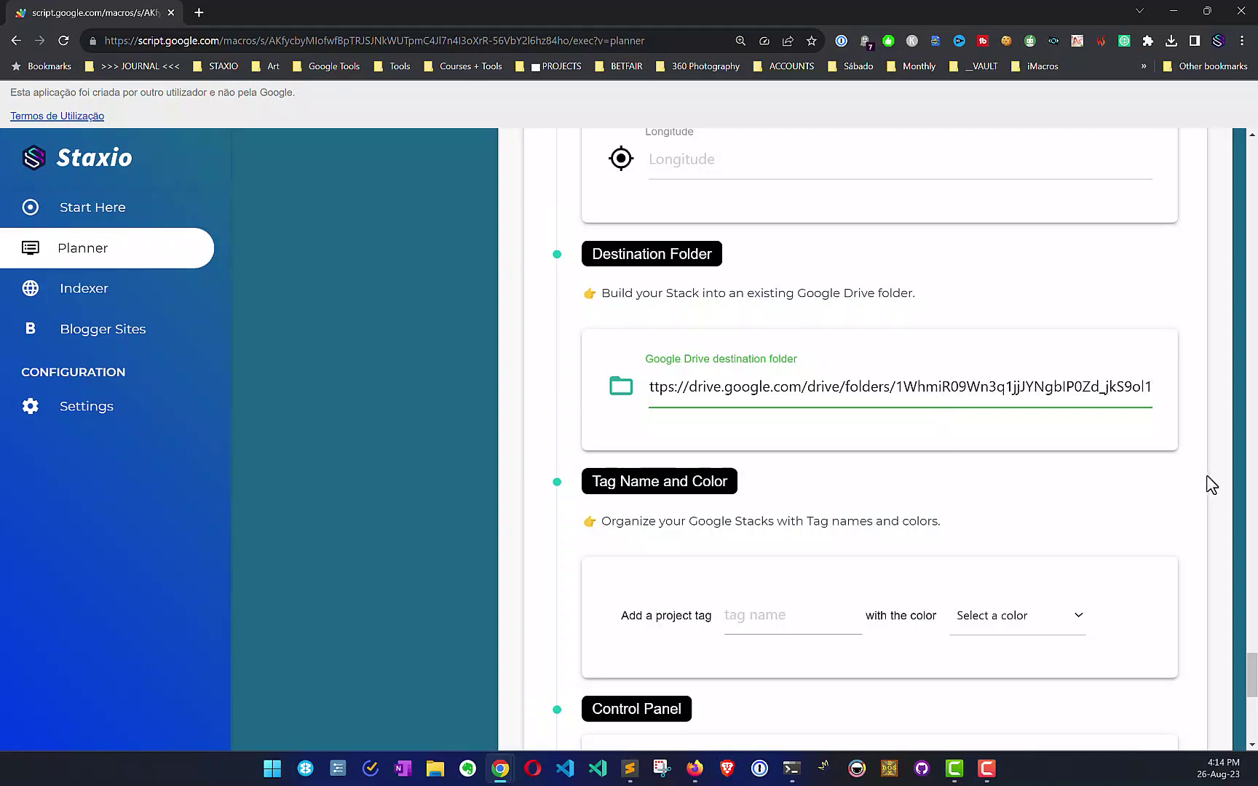
pyautogui.scroll(-7, 1213, 492)
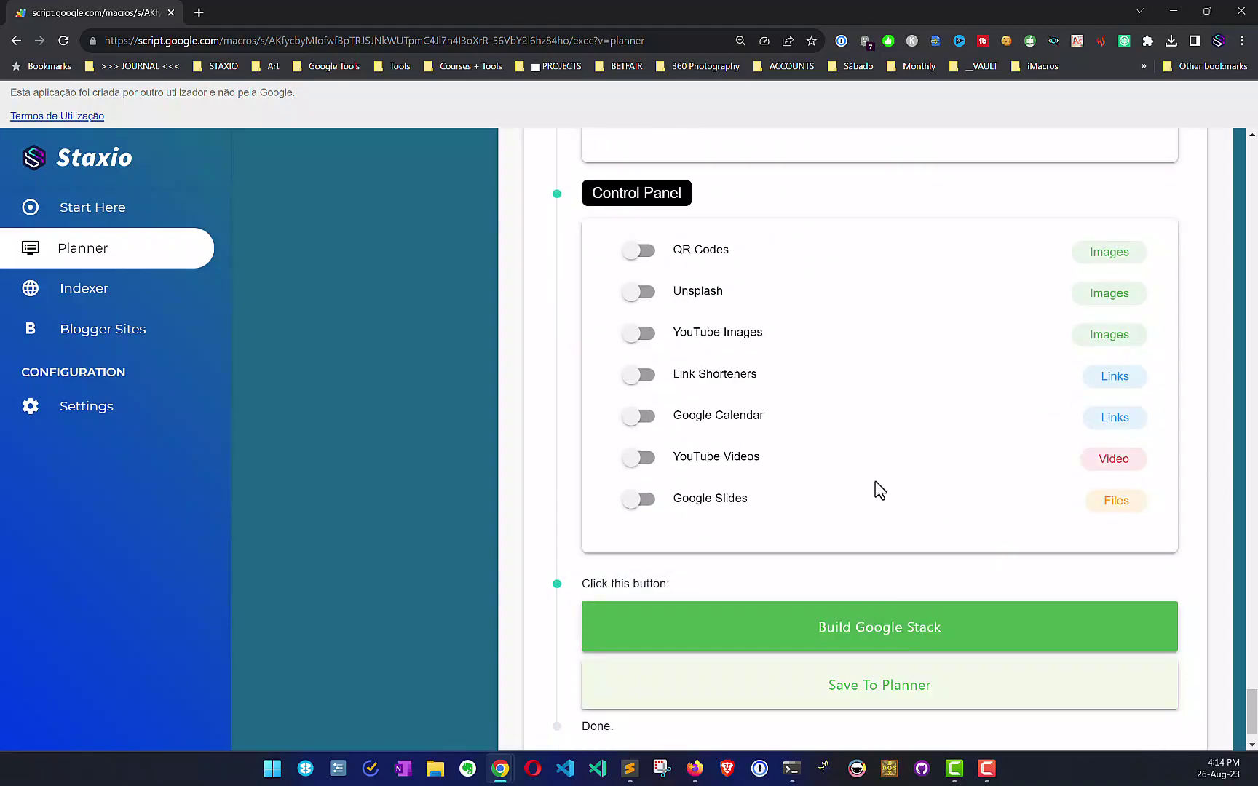
pyautogui.click(770, 644)
# Step: Load the Digital Marketing folder in a new tab, sorted by last modified, newest first
pyautogui.click(195, 10)
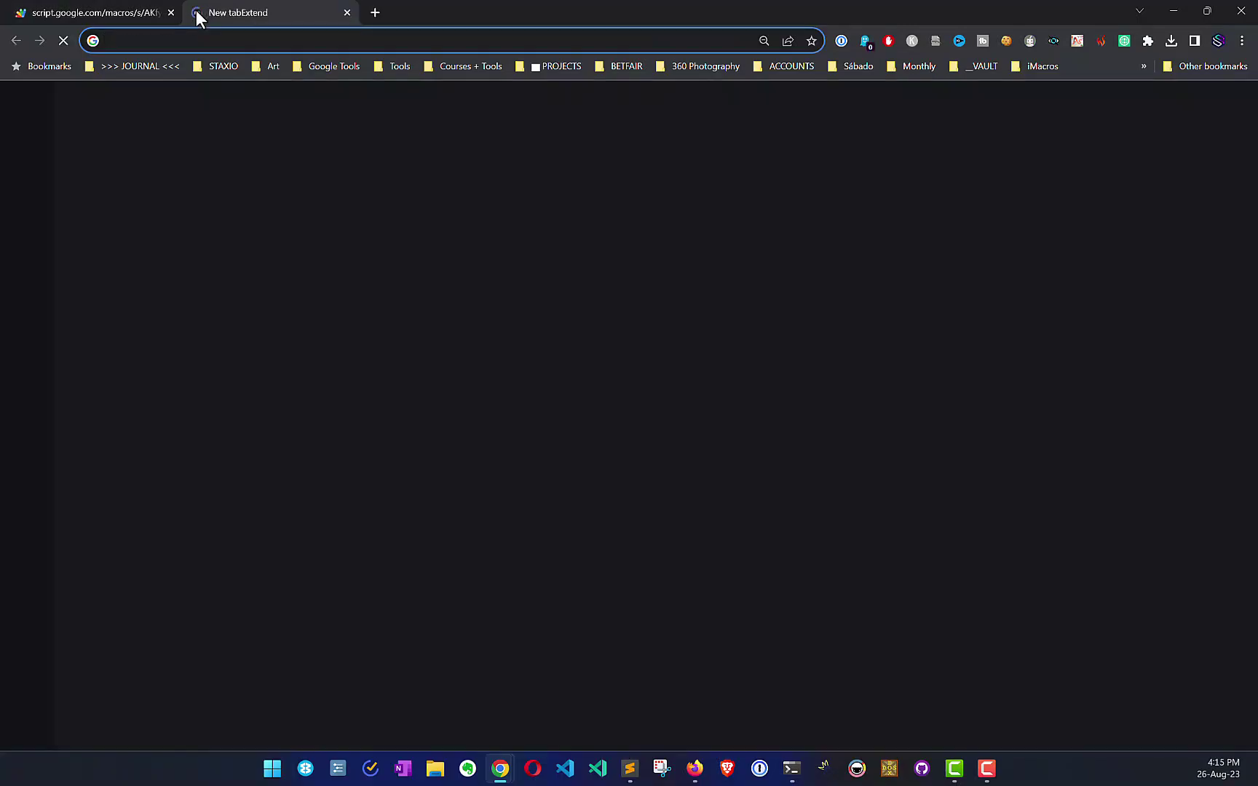
pyautogui.press('Return')
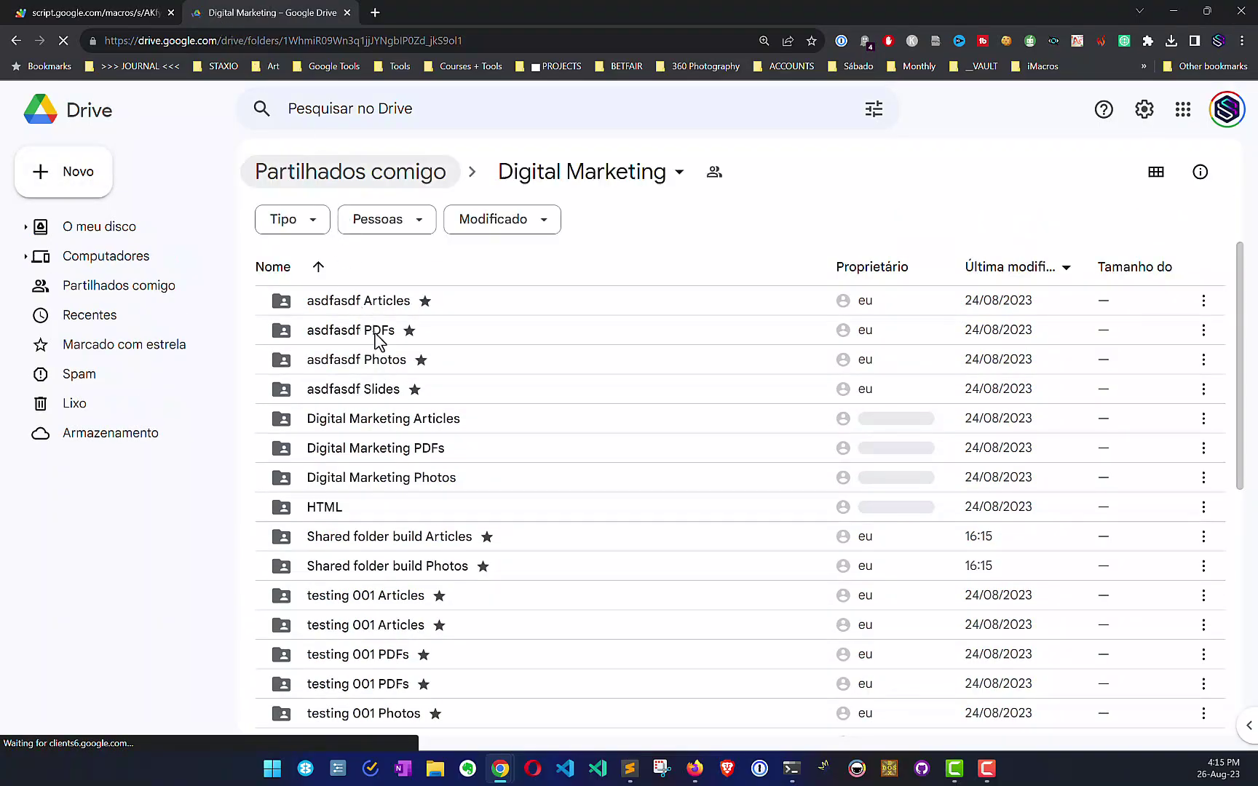
pyautogui.click(1066, 271)
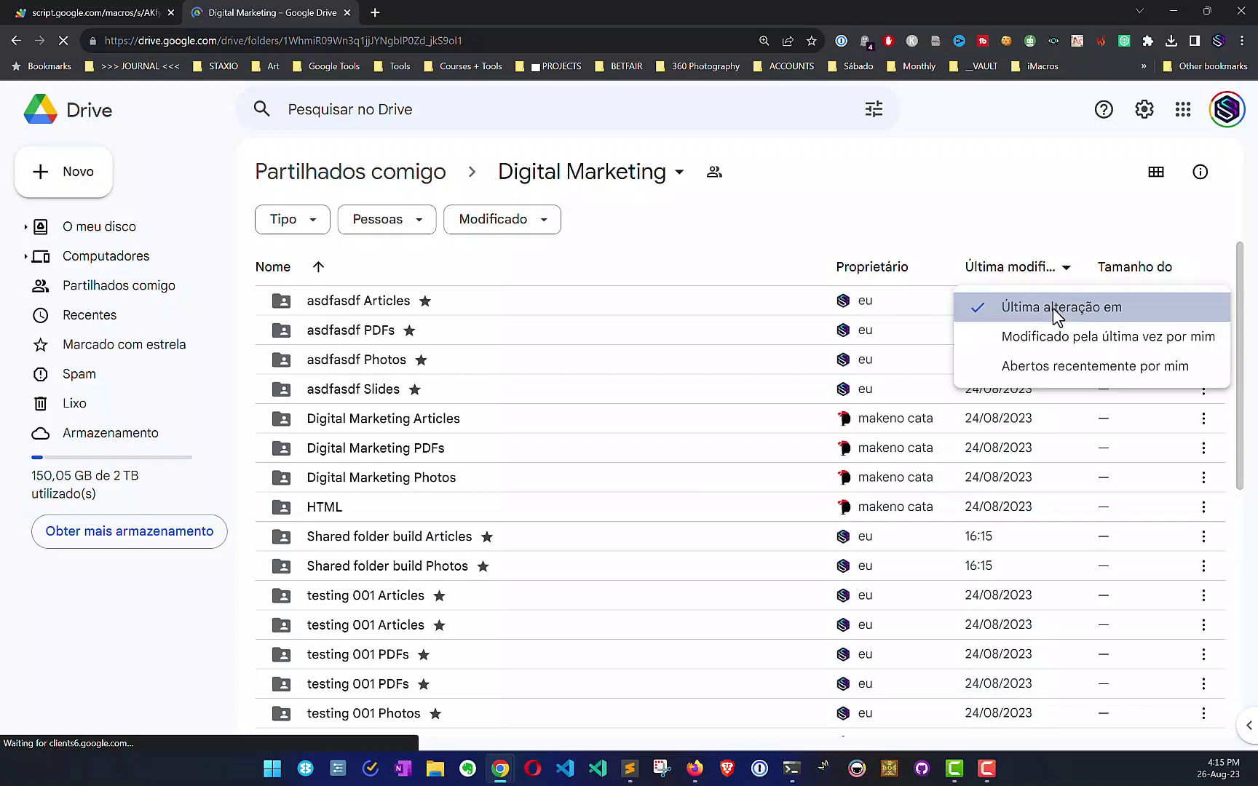
pyautogui.click(1059, 303)
pyautogui.click(1067, 273)
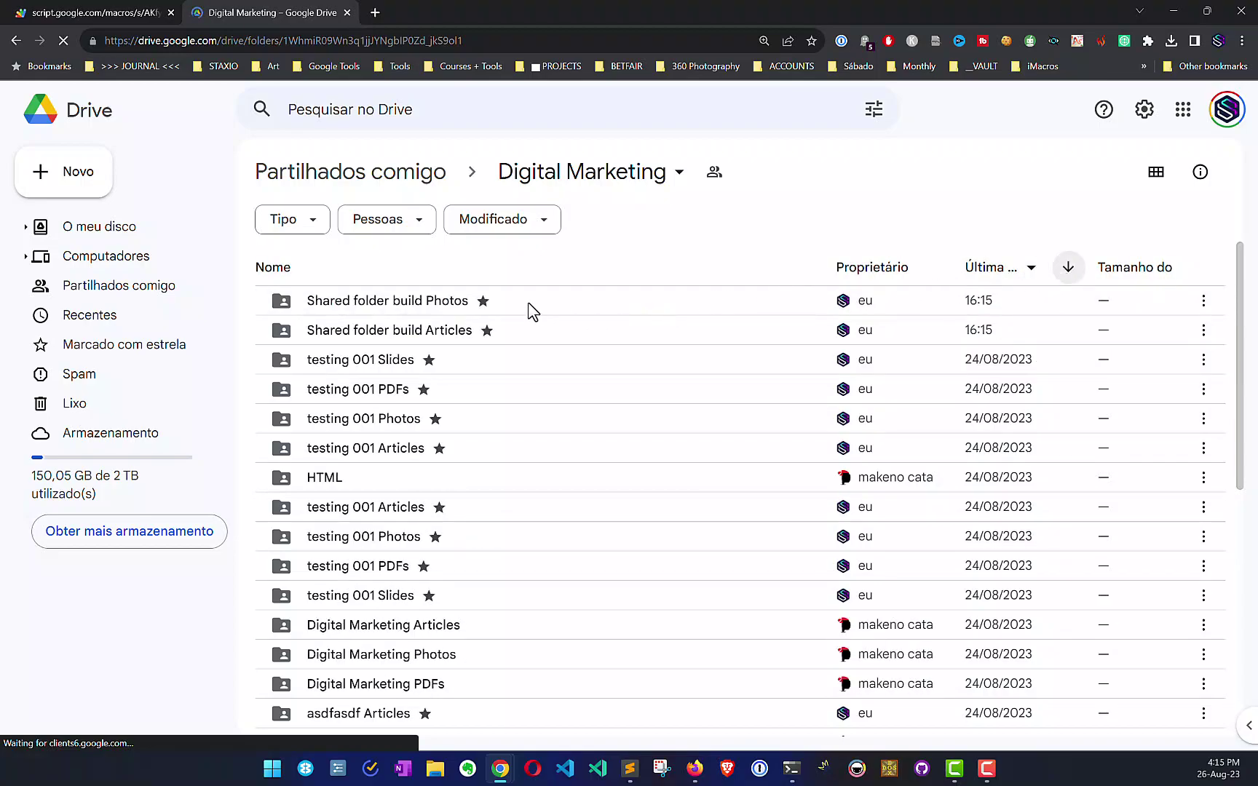
# Step: Check the Staxio build progress, then select the four Shared folder build folders in Drive
pyautogui.click(441, 313)
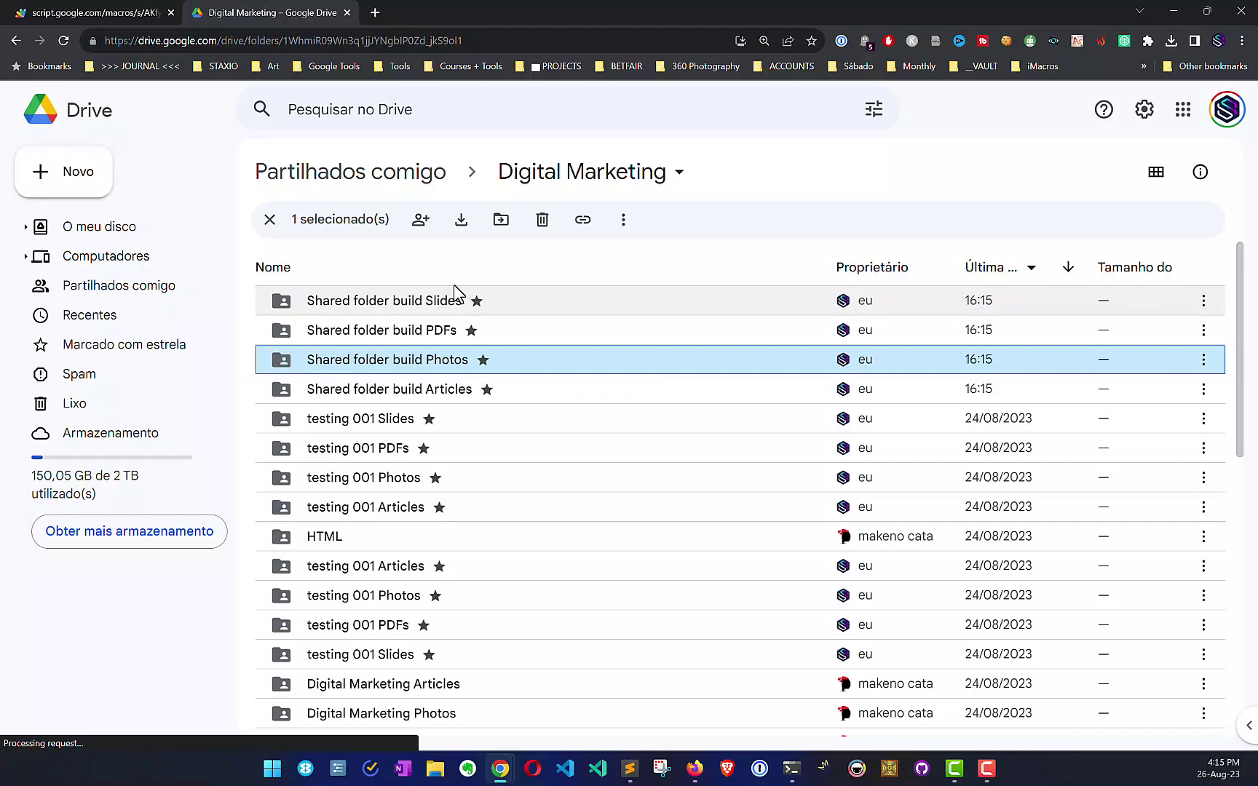
pyautogui.hotkey('ctrl', 'shift', 'Tab')
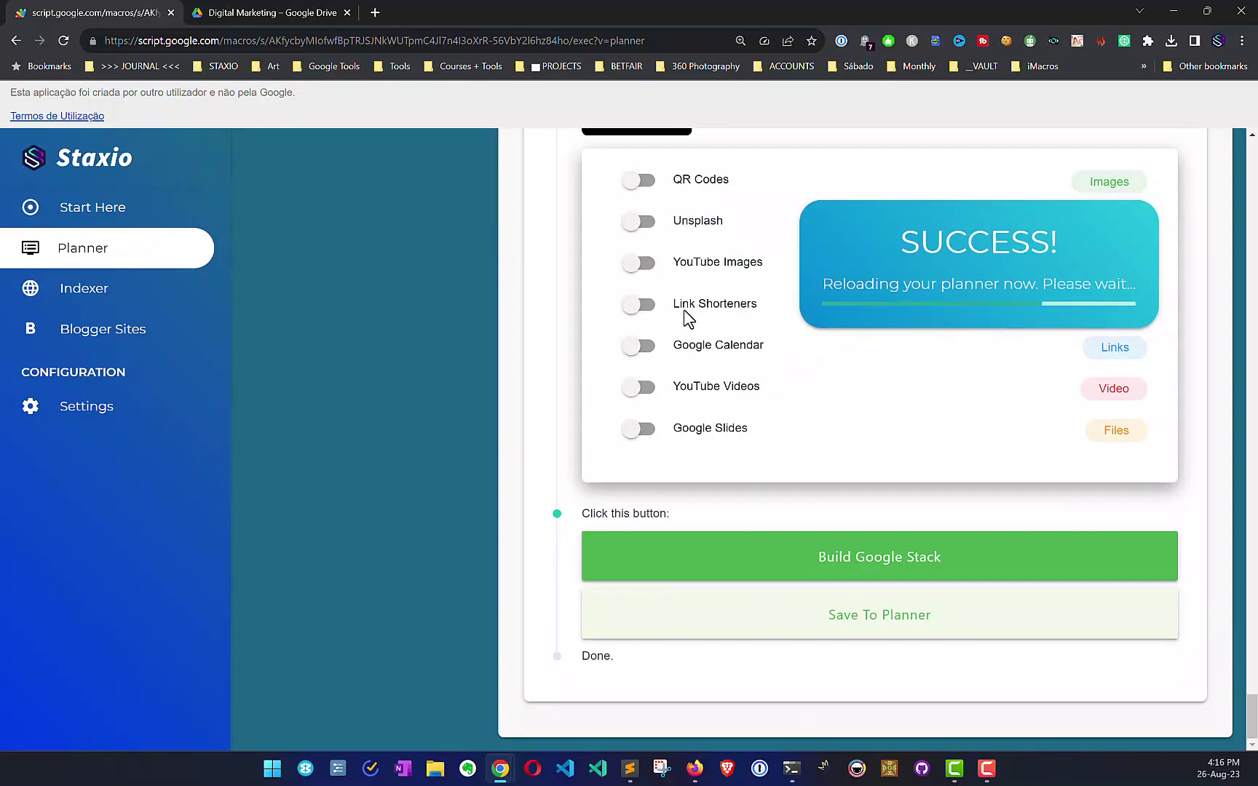
pyautogui.click(284, 9)
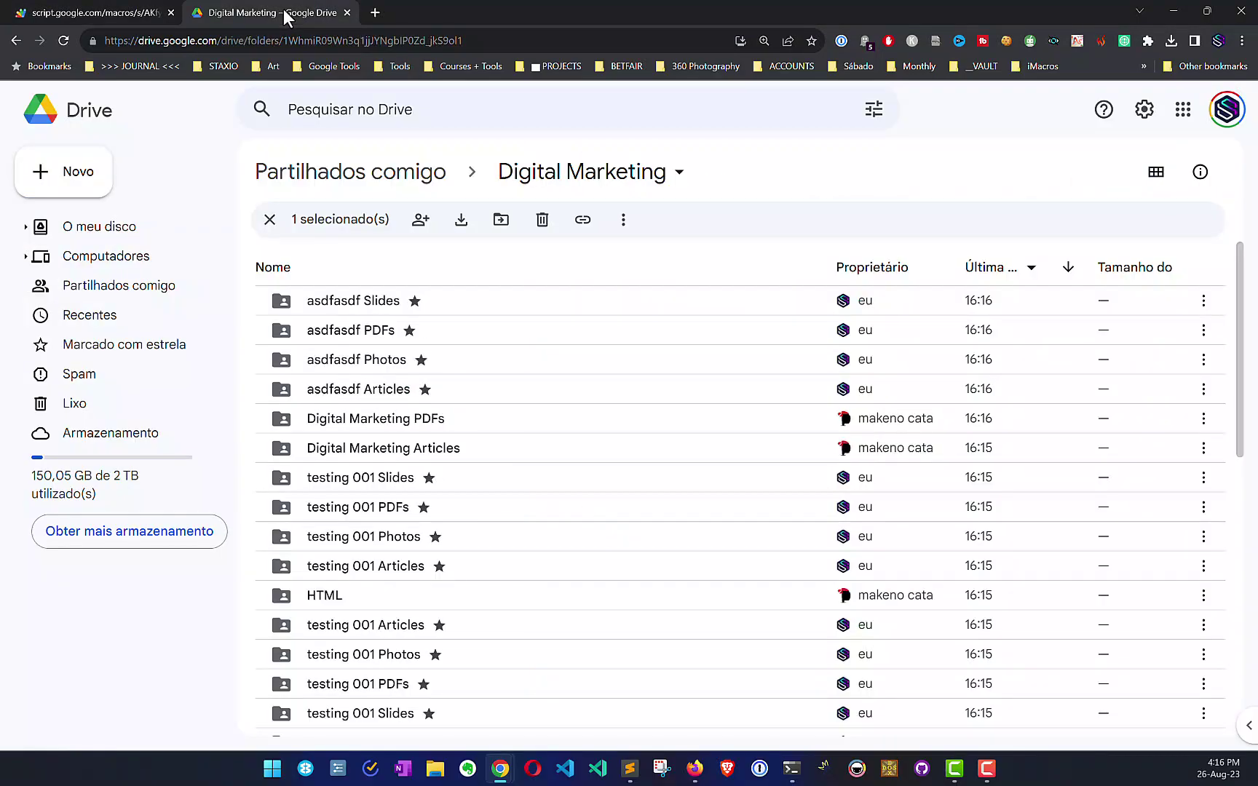
pyautogui.click(105, 9)
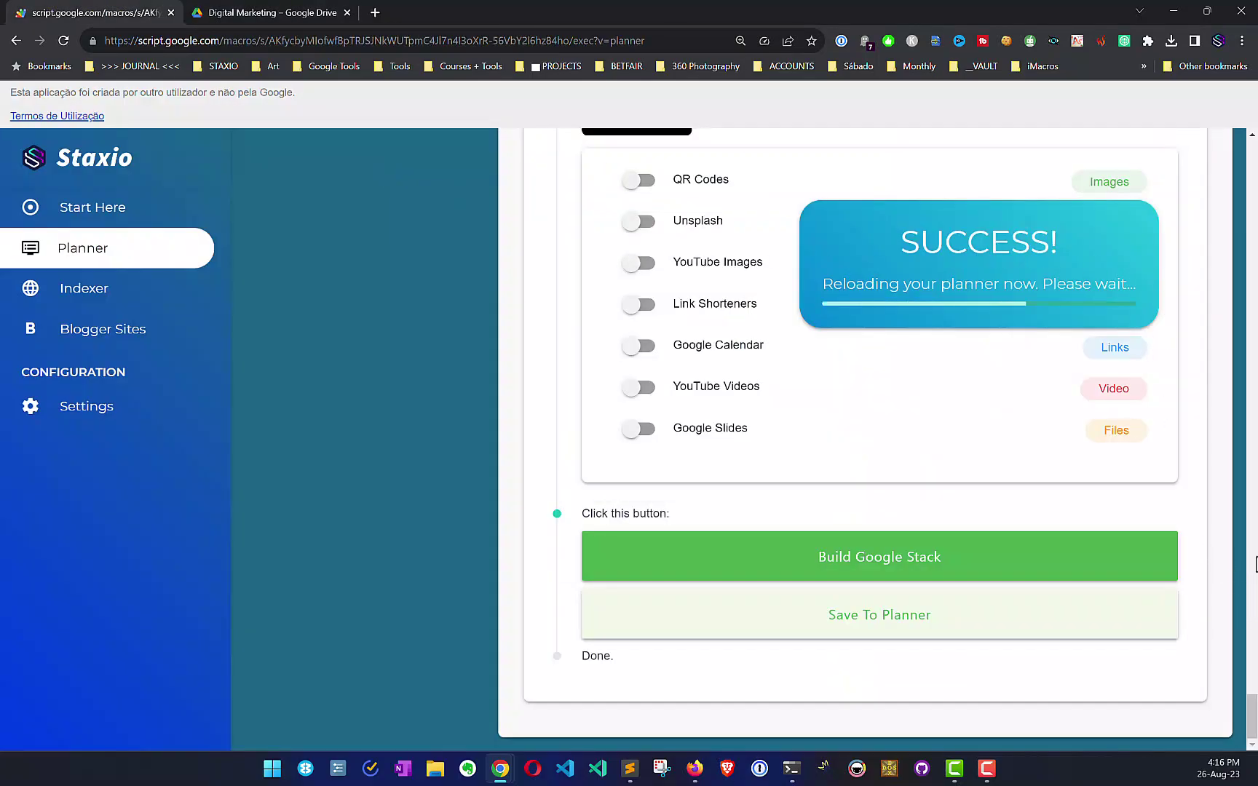
pyautogui.scroll(5, 1082, 457)
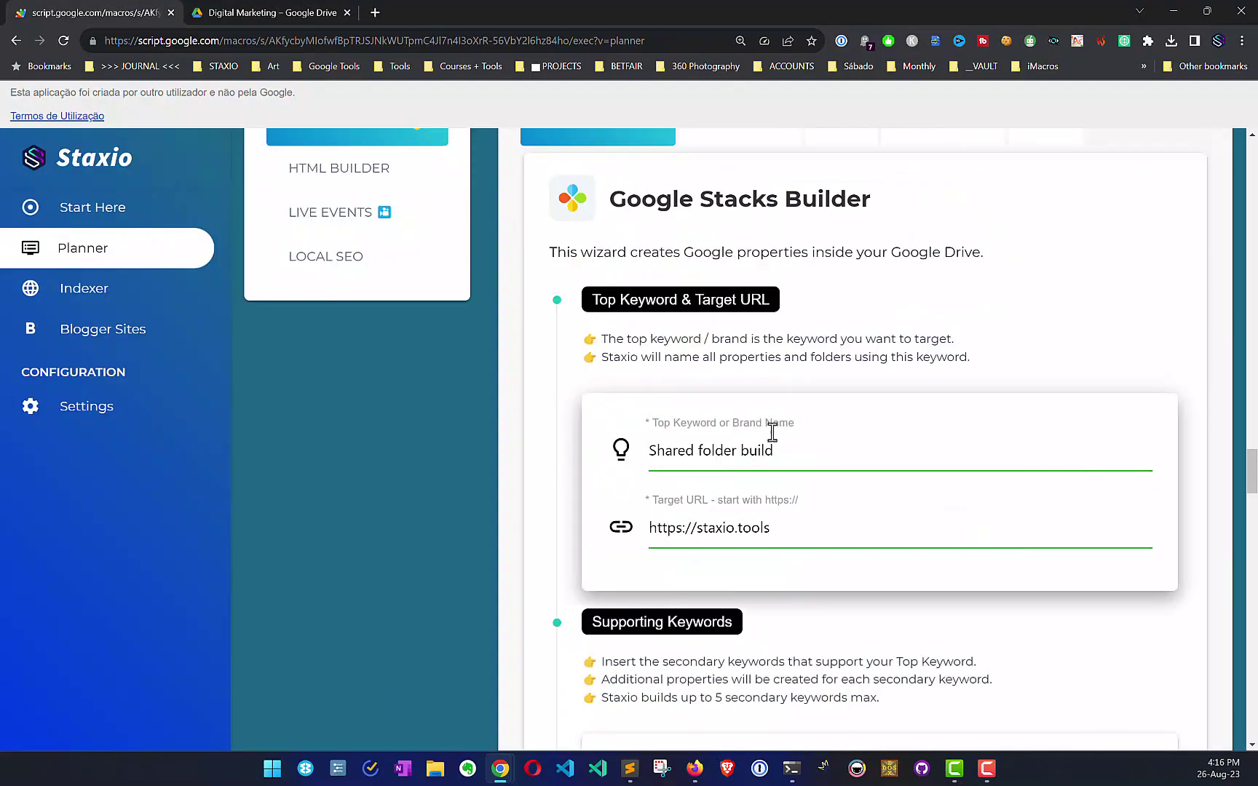
pyautogui.click(311, 7)
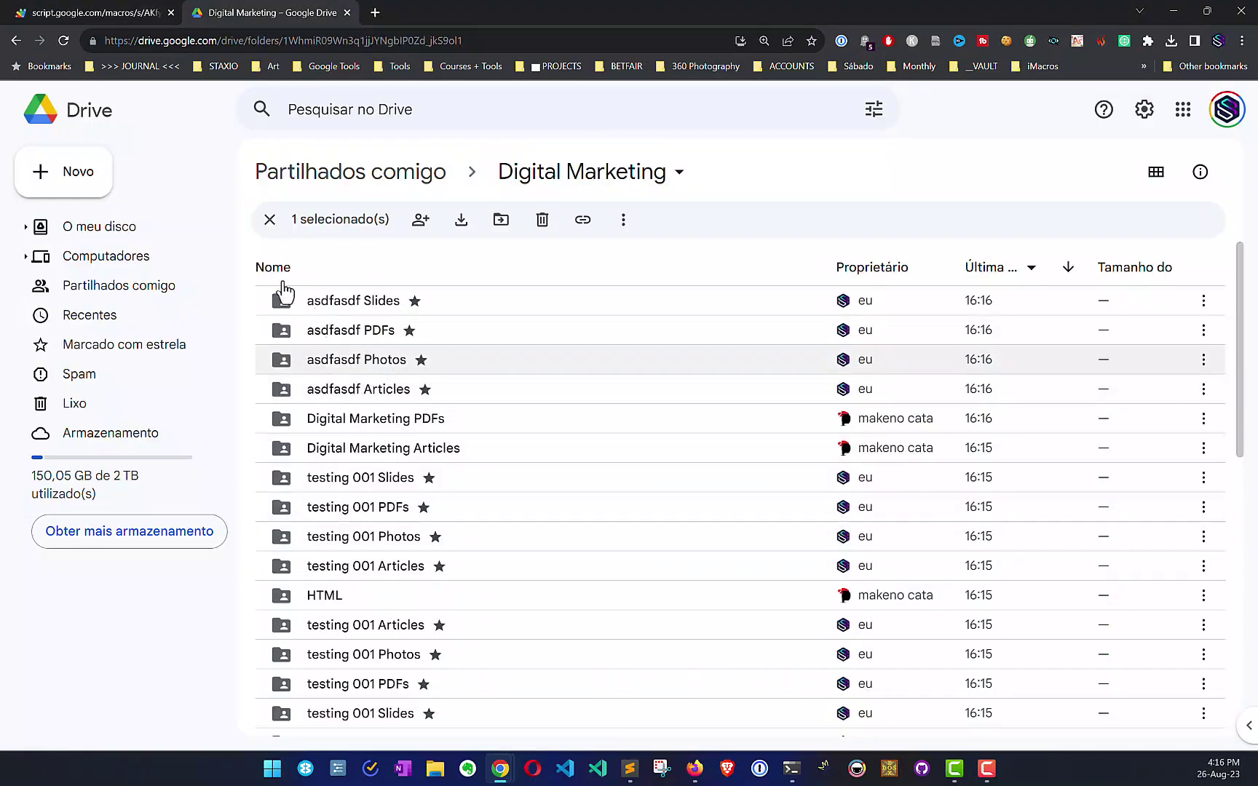
pyautogui.scroll(-6, 517, 450)
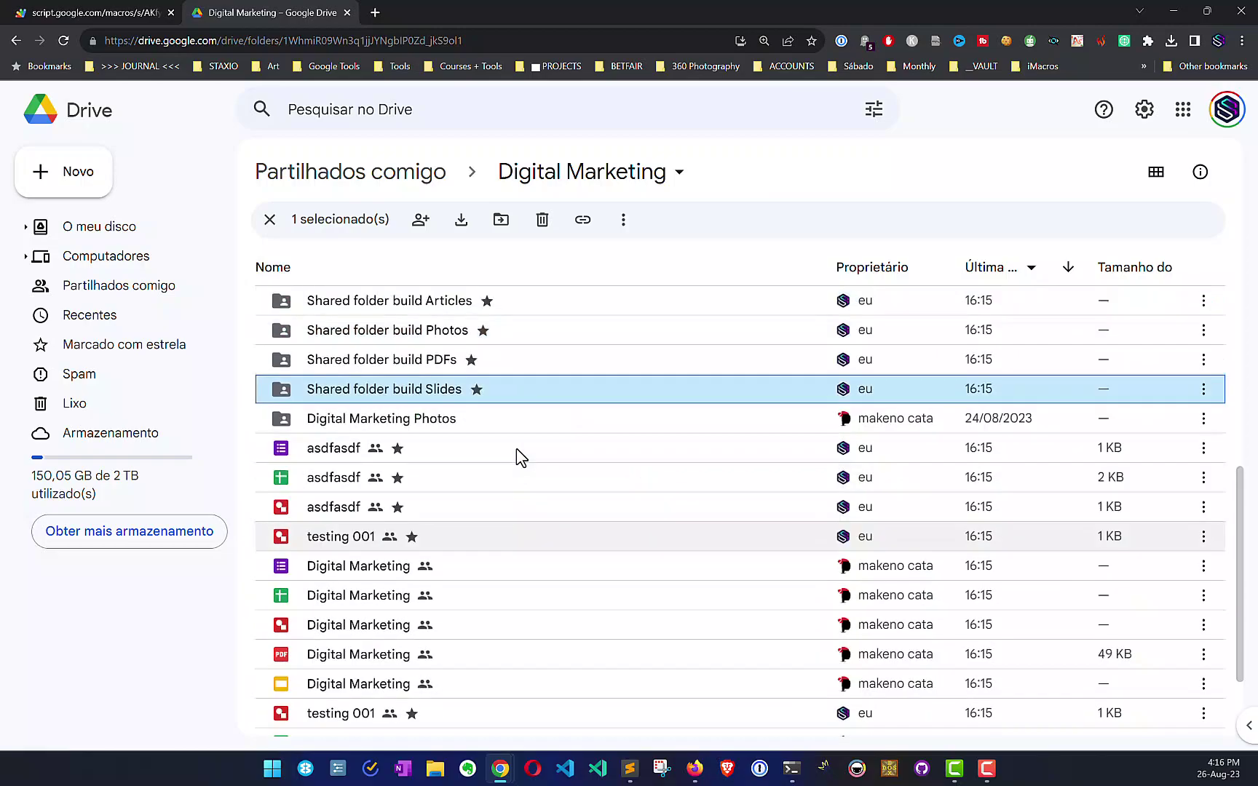
pyautogui.scroll(1, 516, 448)
pyautogui.click(438, 379)
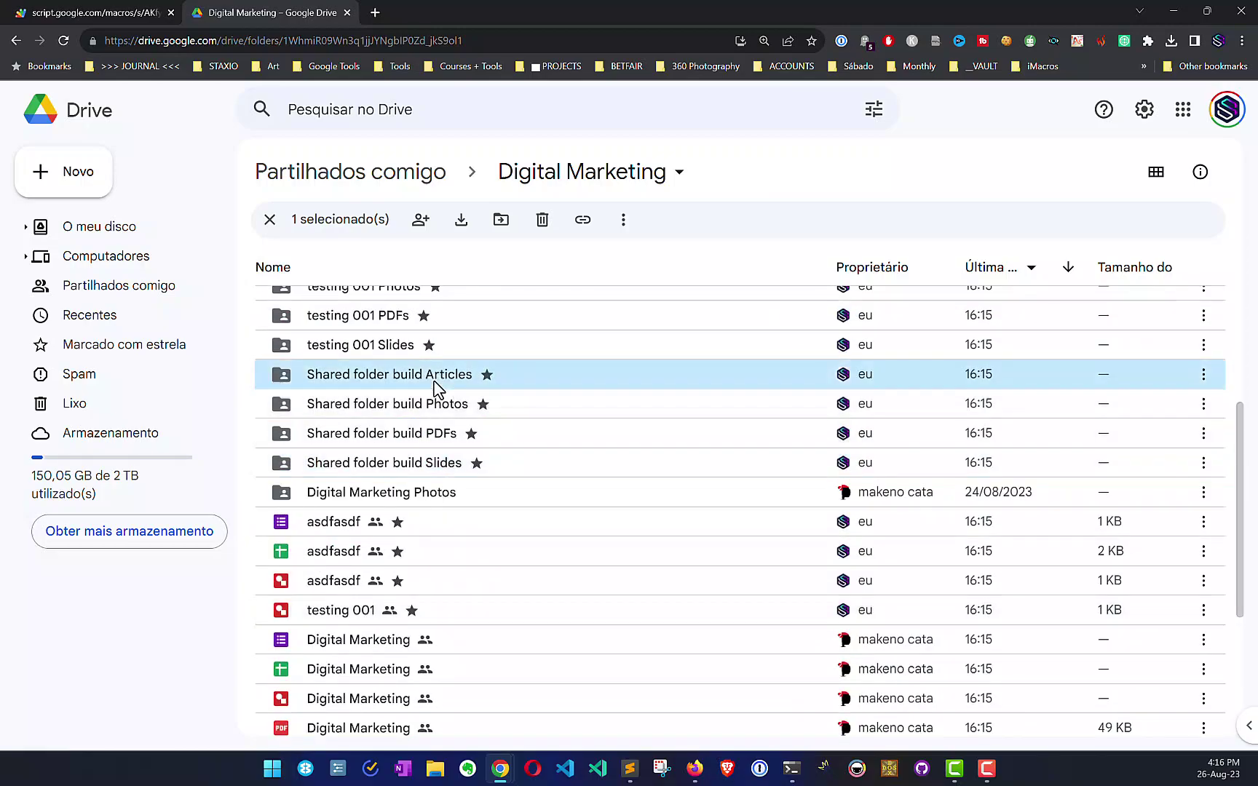
pyautogui.hotkey('shift', 'Down')
pyautogui.hotkey('shift', 'Down')
pyautogui.hotkey('shift', 'Down')
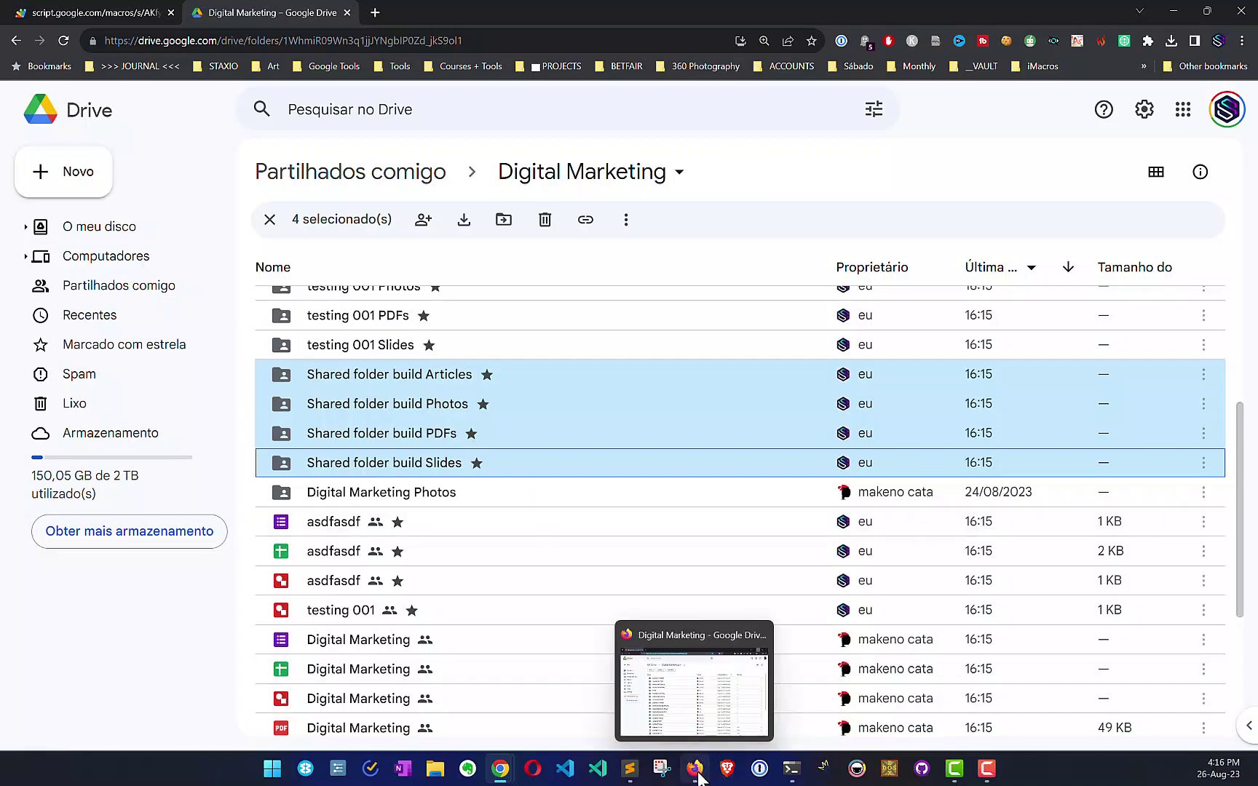
# Step: Remove the second collaborator's Editor access to Digital Marketing and save
pyautogui.click(698, 776)
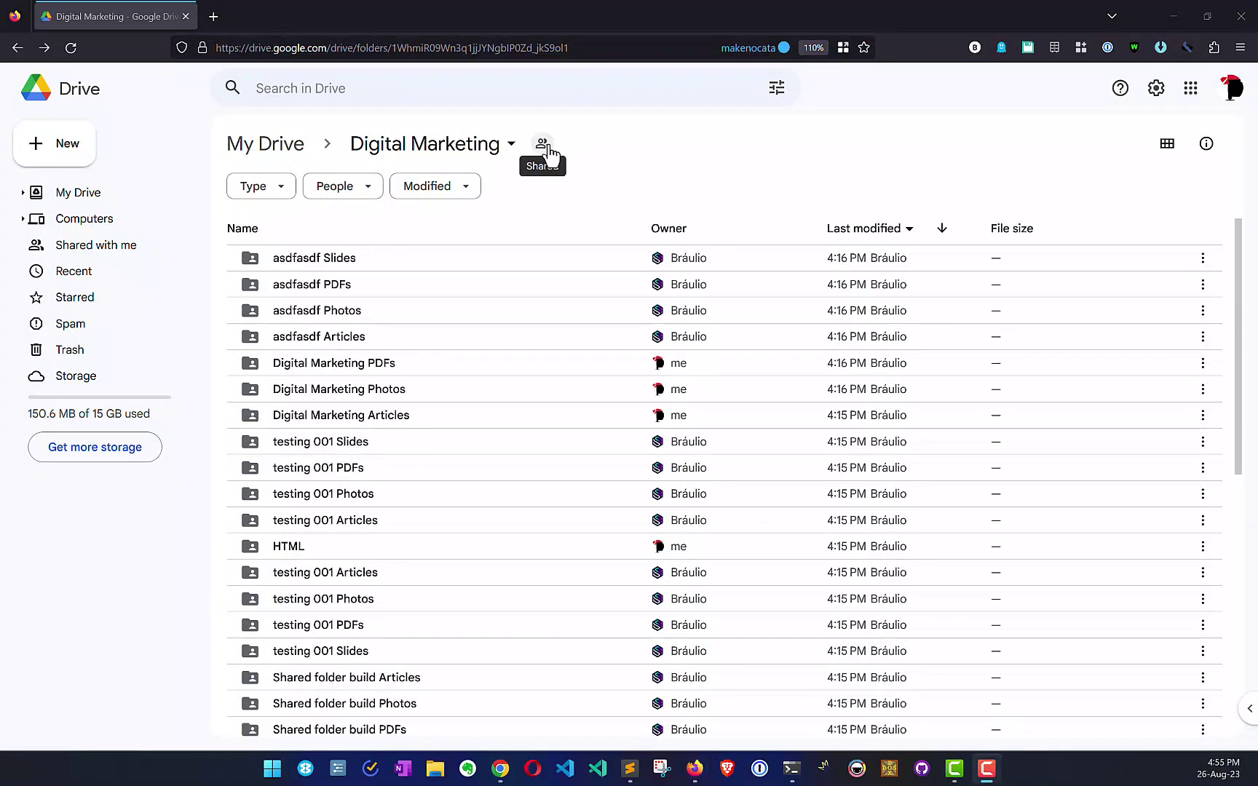
pyautogui.click(543, 145)
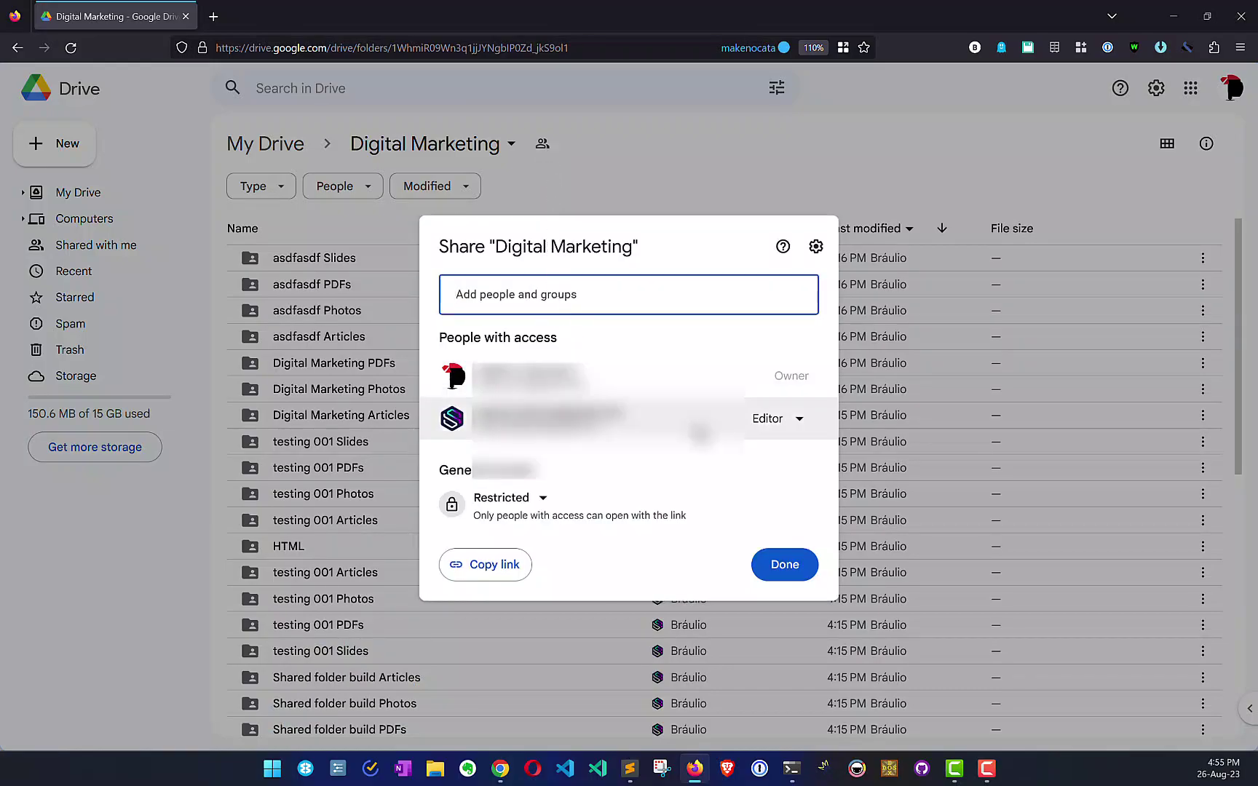
pyautogui.click(800, 419)
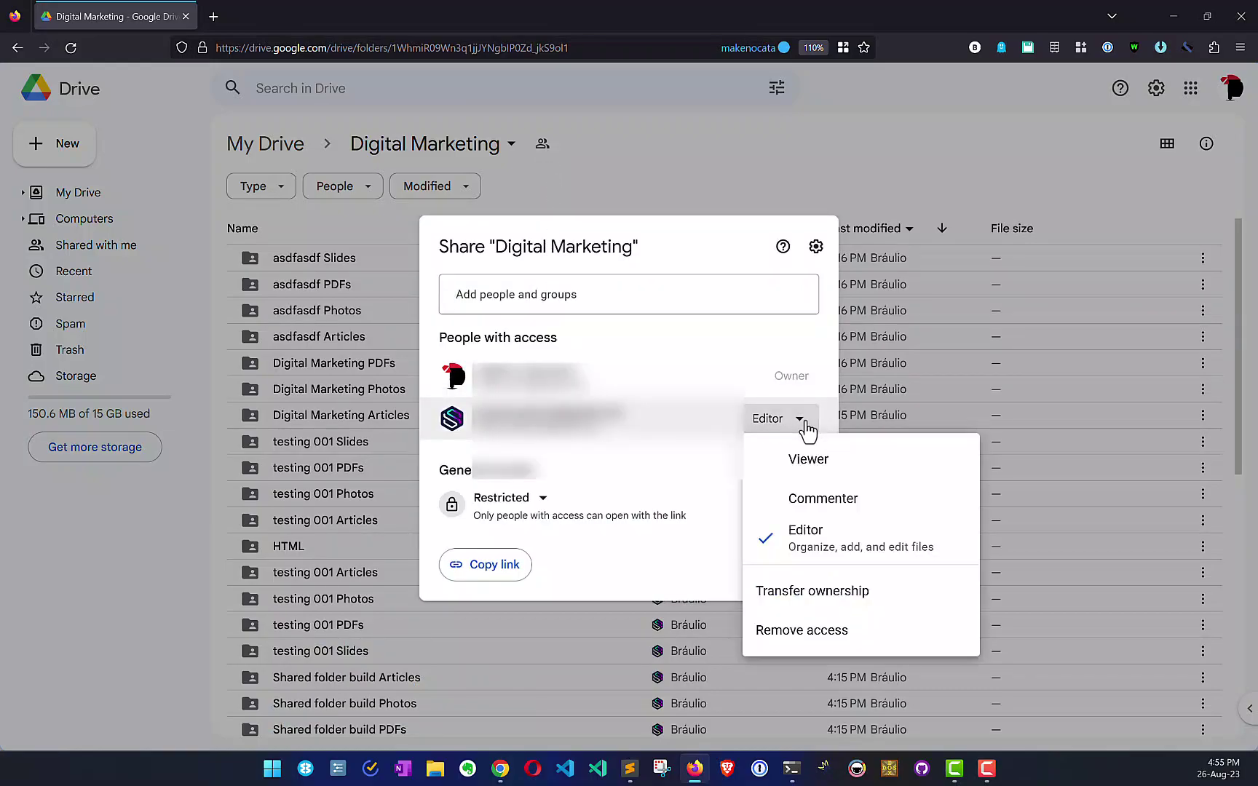
pyautogui.click(828, 632)
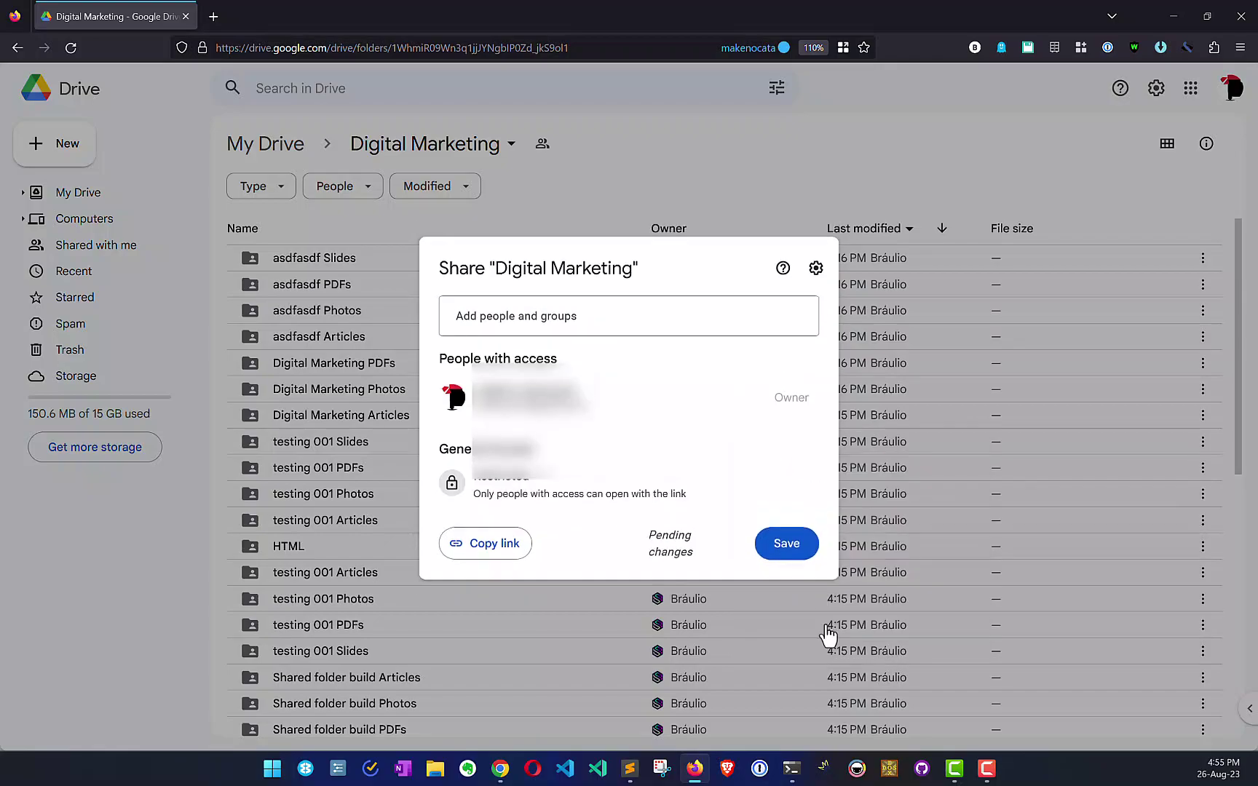
pyautogui.click(786, 552)
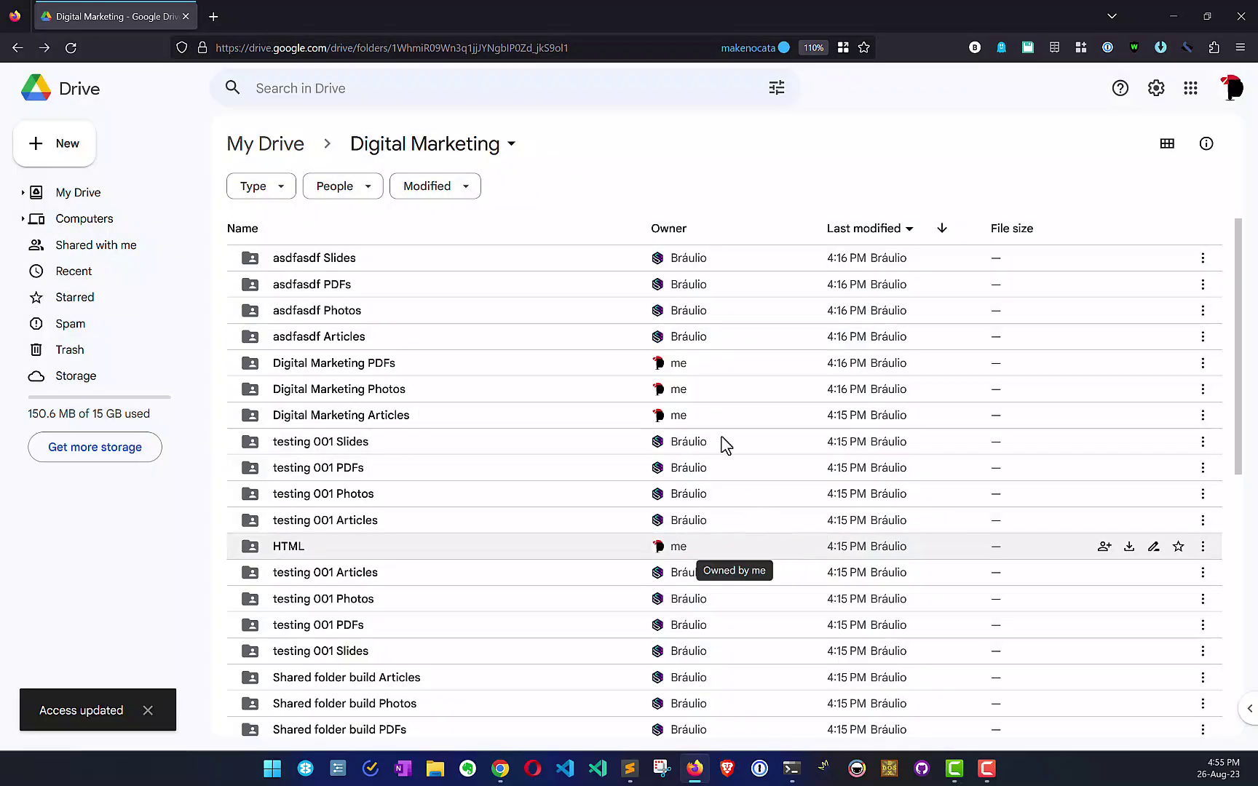
# Step: Set the Digital Marketing folder's general access to anyone with the link as Editor
pyautogui.click(511, 146)
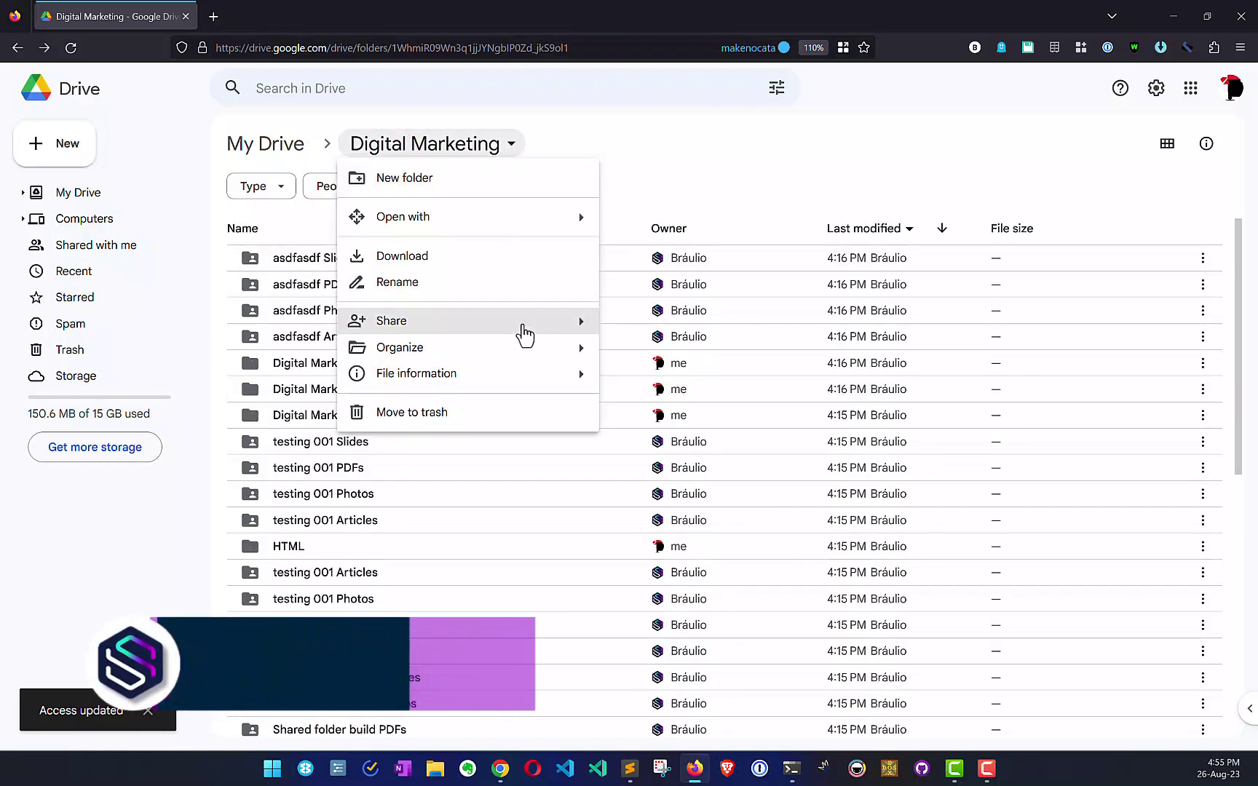
pyautogui.moveTo(522, 335)
pyautogui.click(650, 333)
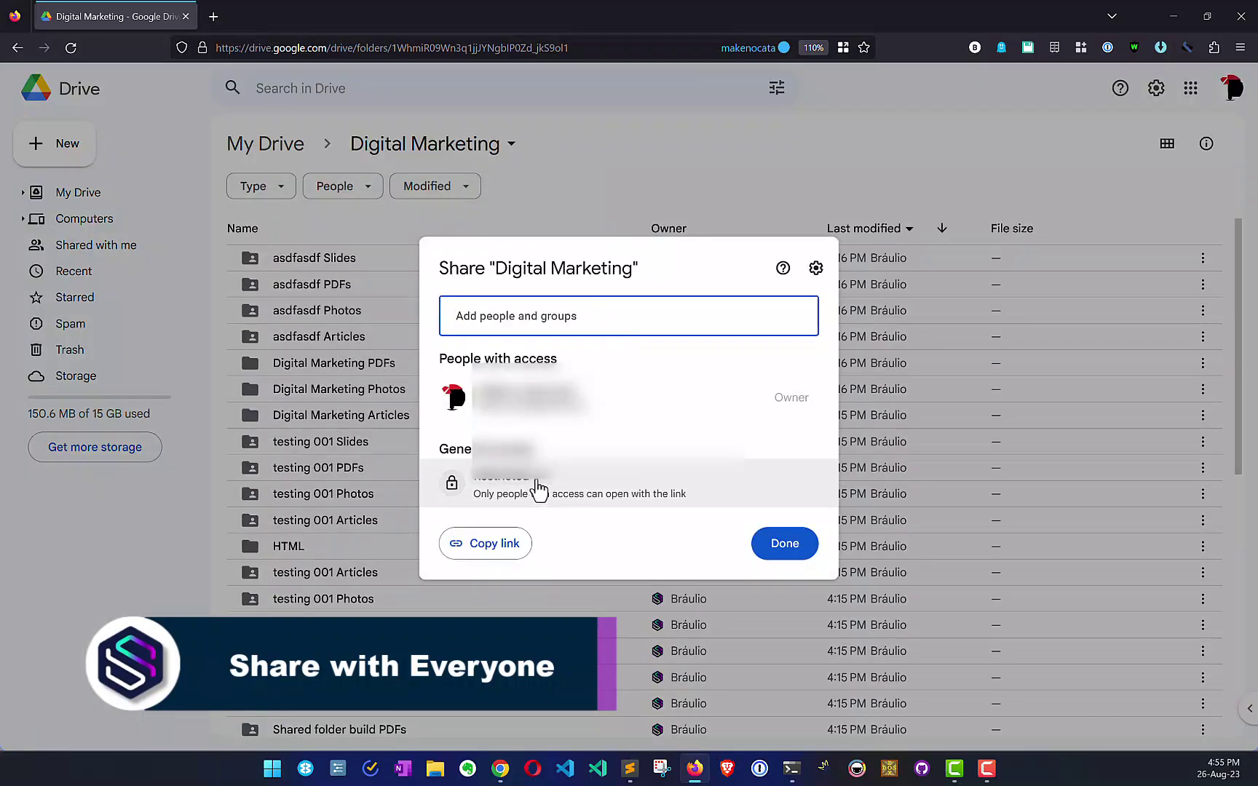
pyautogui.click(540, 483)
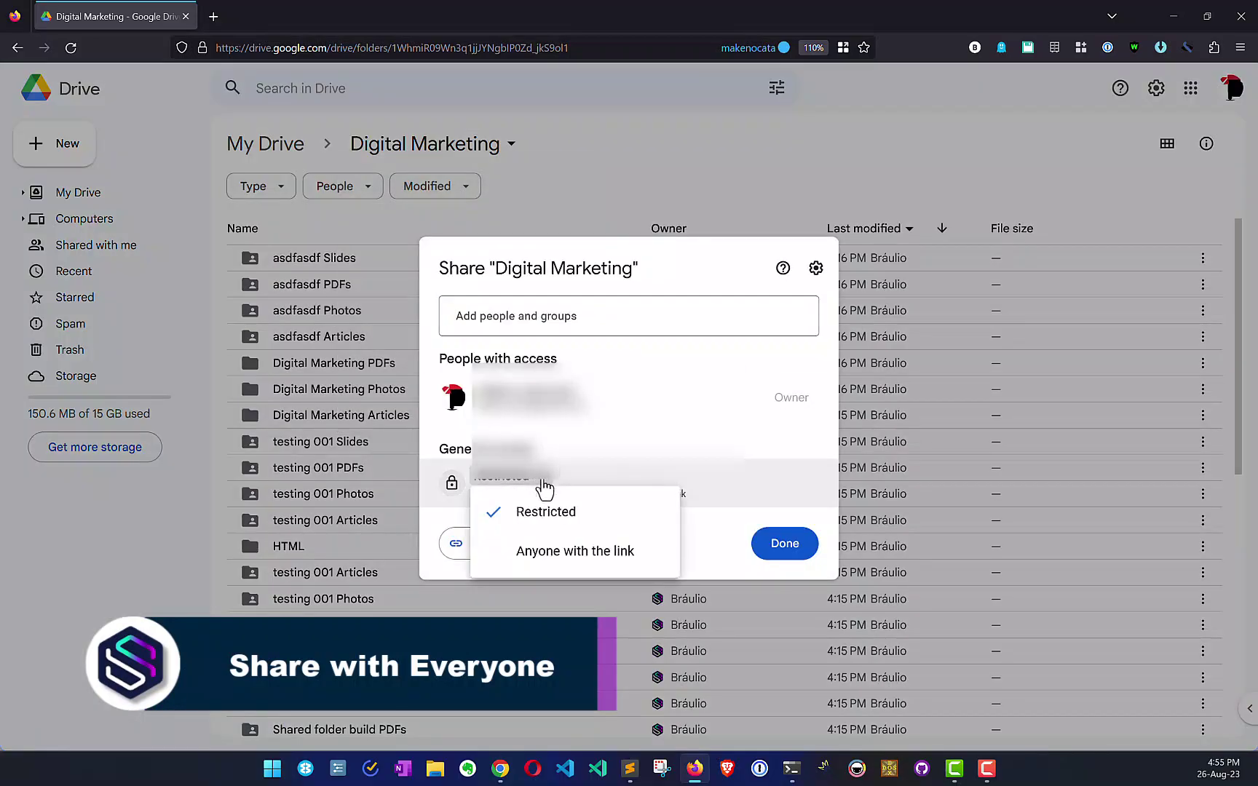
pyautogui.click(552, 553)
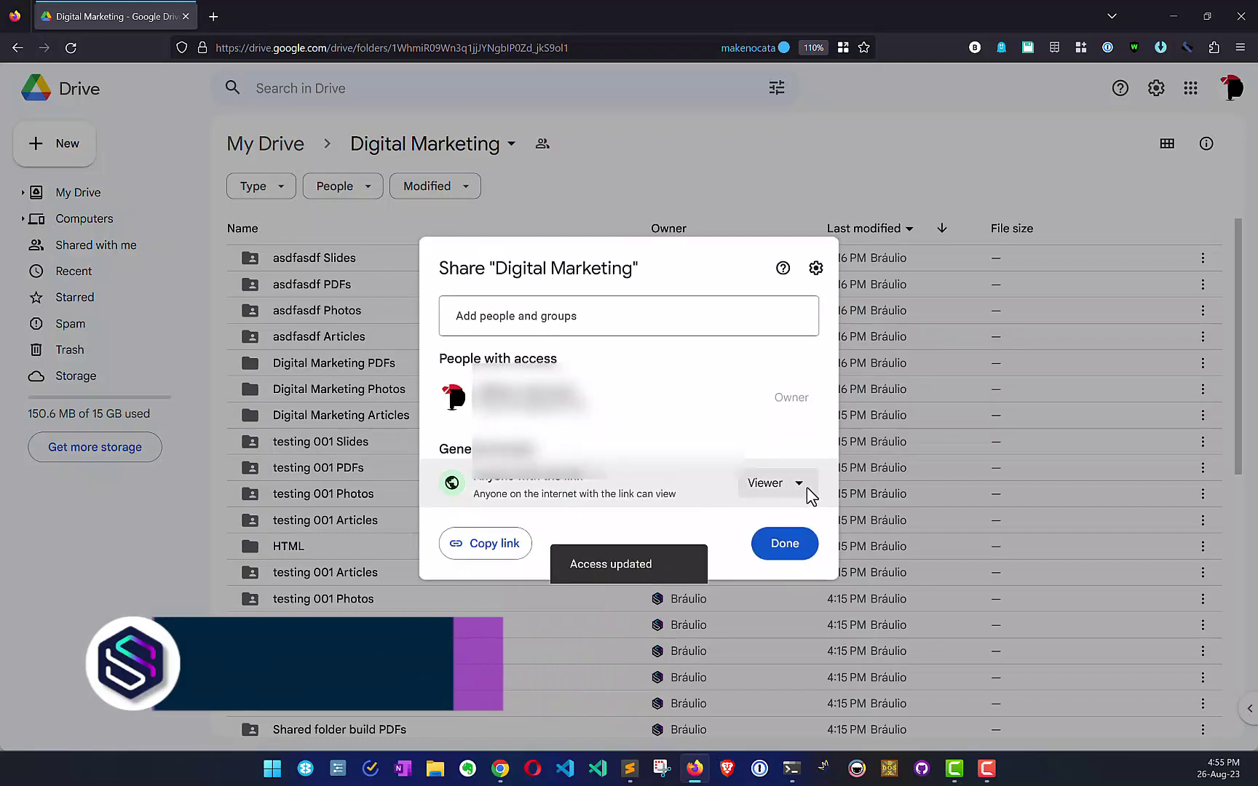
pyautogui.click(808, 494)
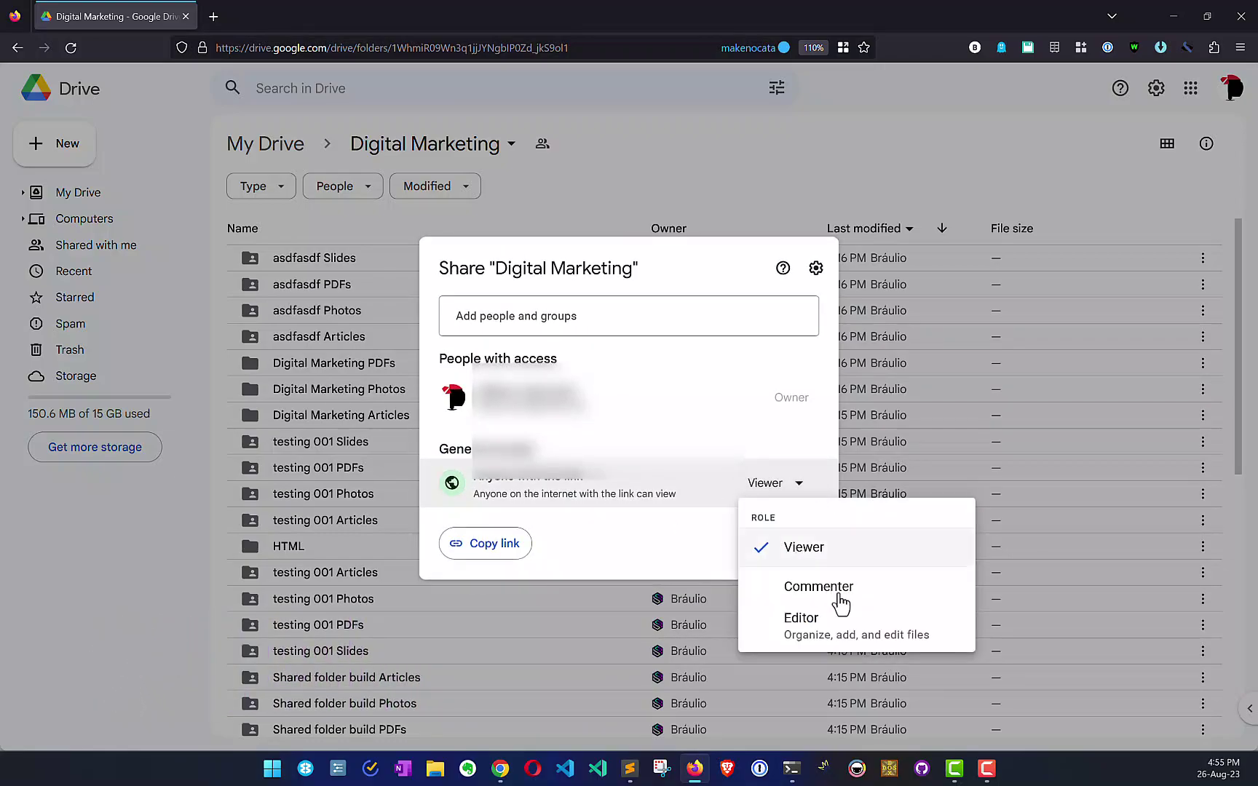
pyautogui.click(835, 632)
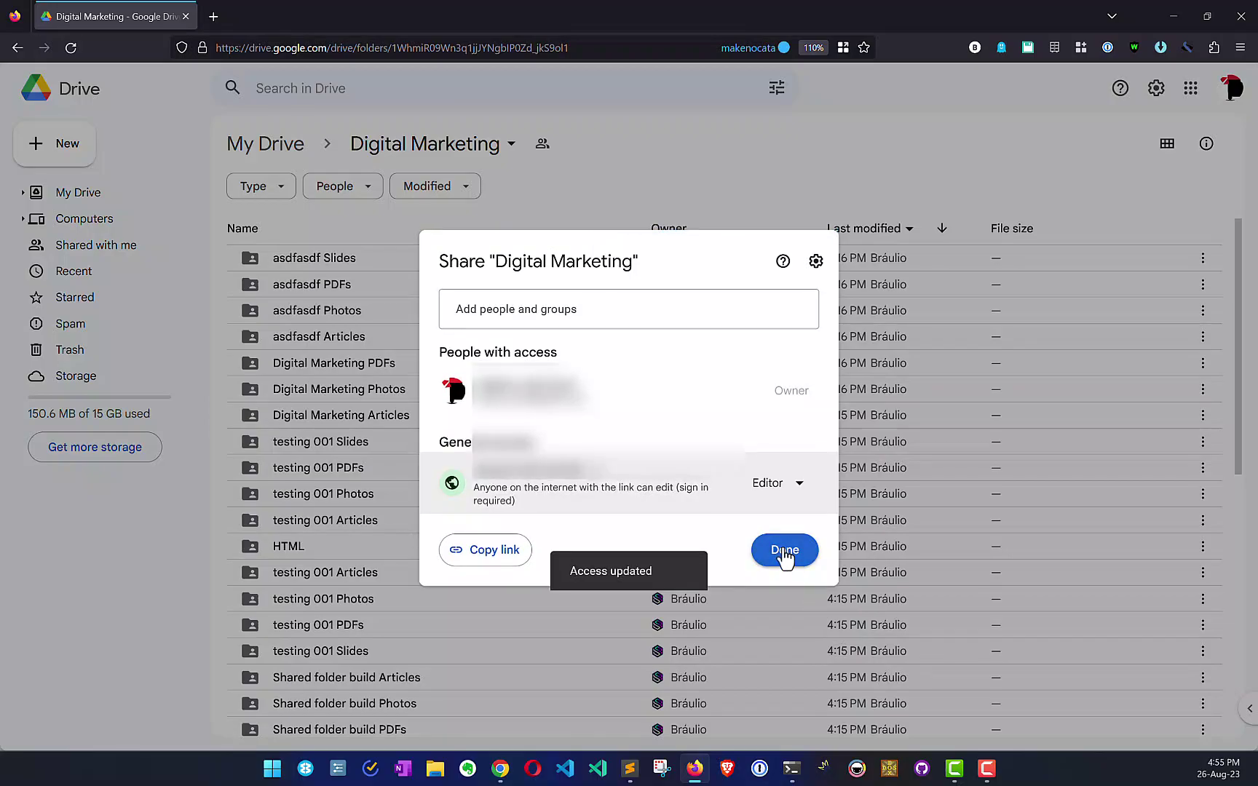
pyautogui.click(785, 551)
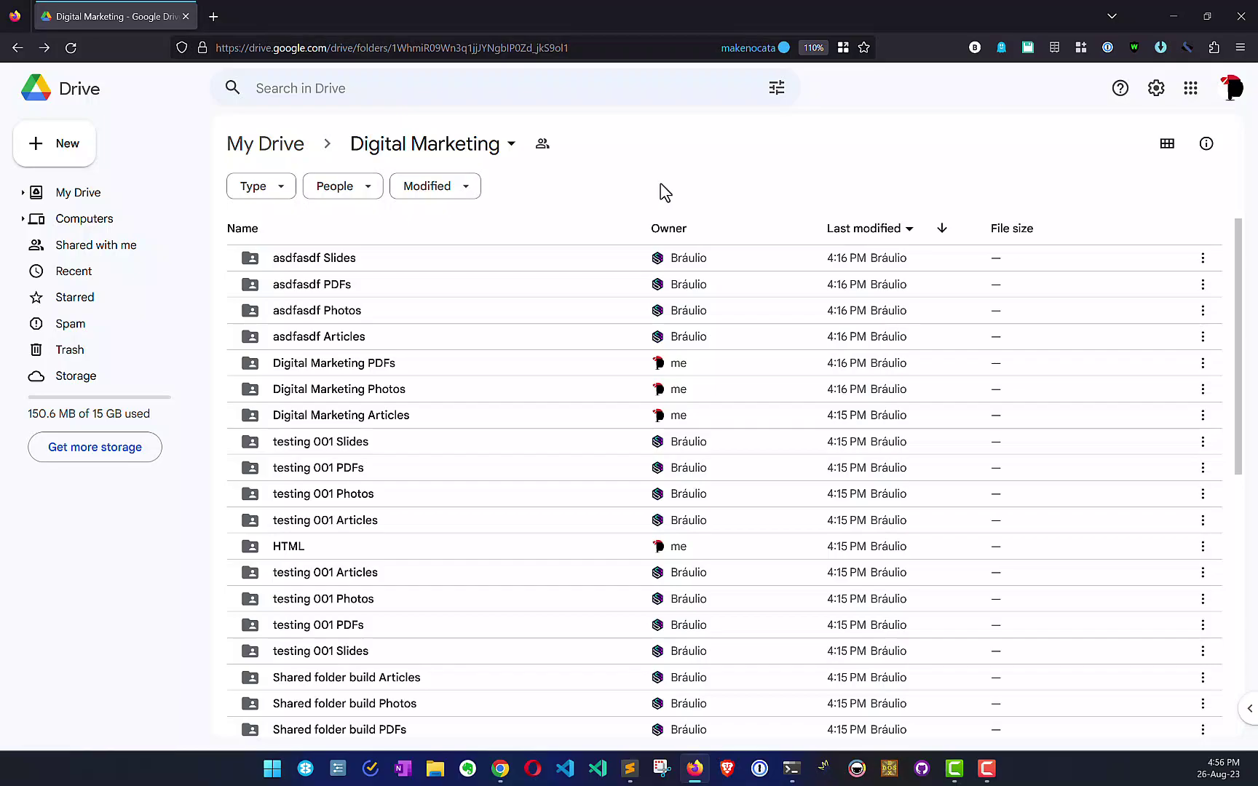
# Step: Enter 'Second Shared Folder' as the top keyword in the Staxio planner
pyautogui.click(1172, 19)
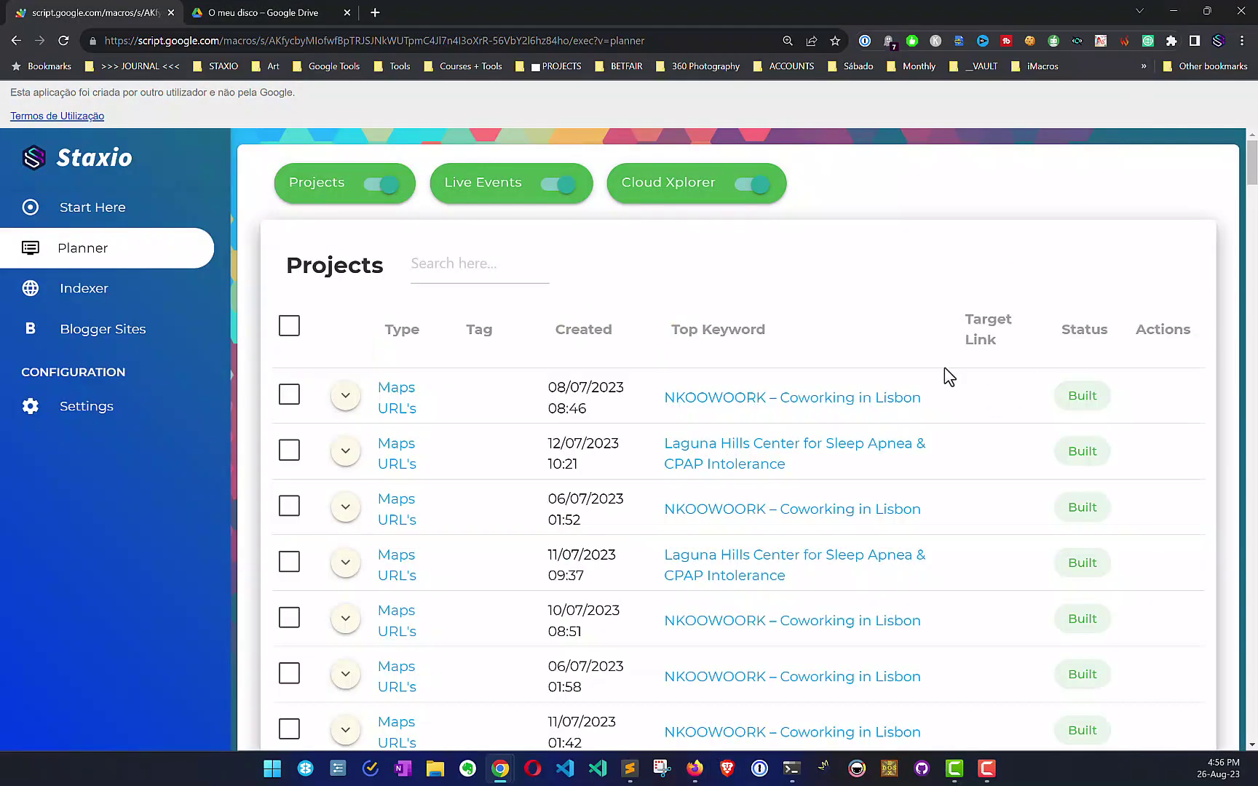
pyautogui.scroll(-20, 795, 357)
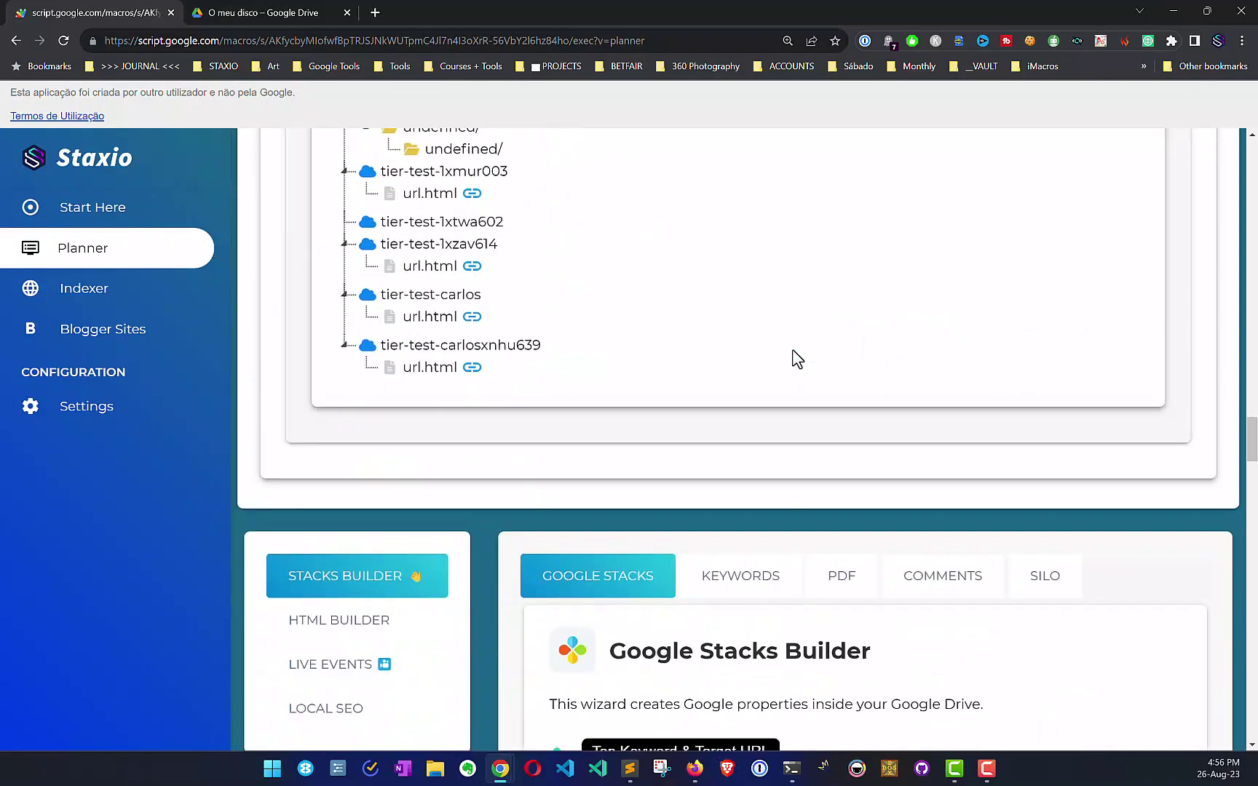
pyautogui.scroll(-10, 795, 356)
pyautogui.scroll(2, 752, 297)
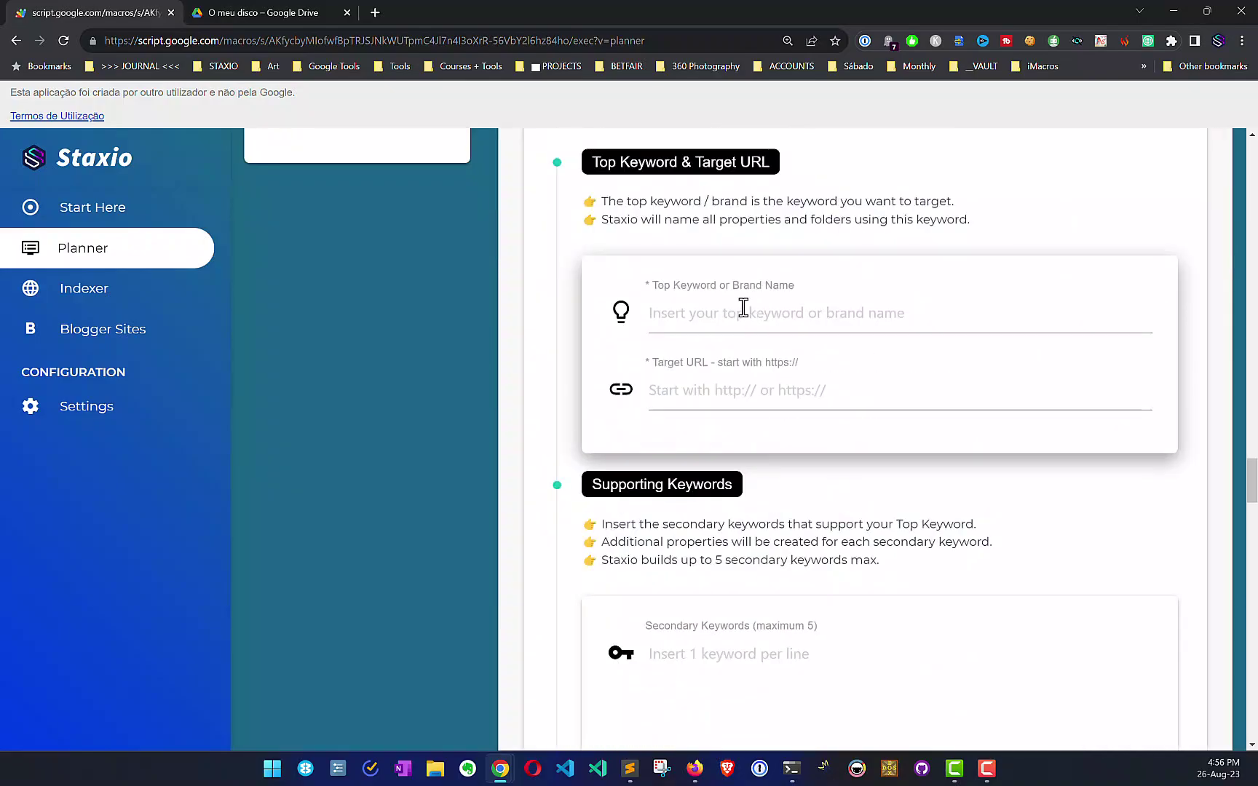
pyautogui.click(728, 326)
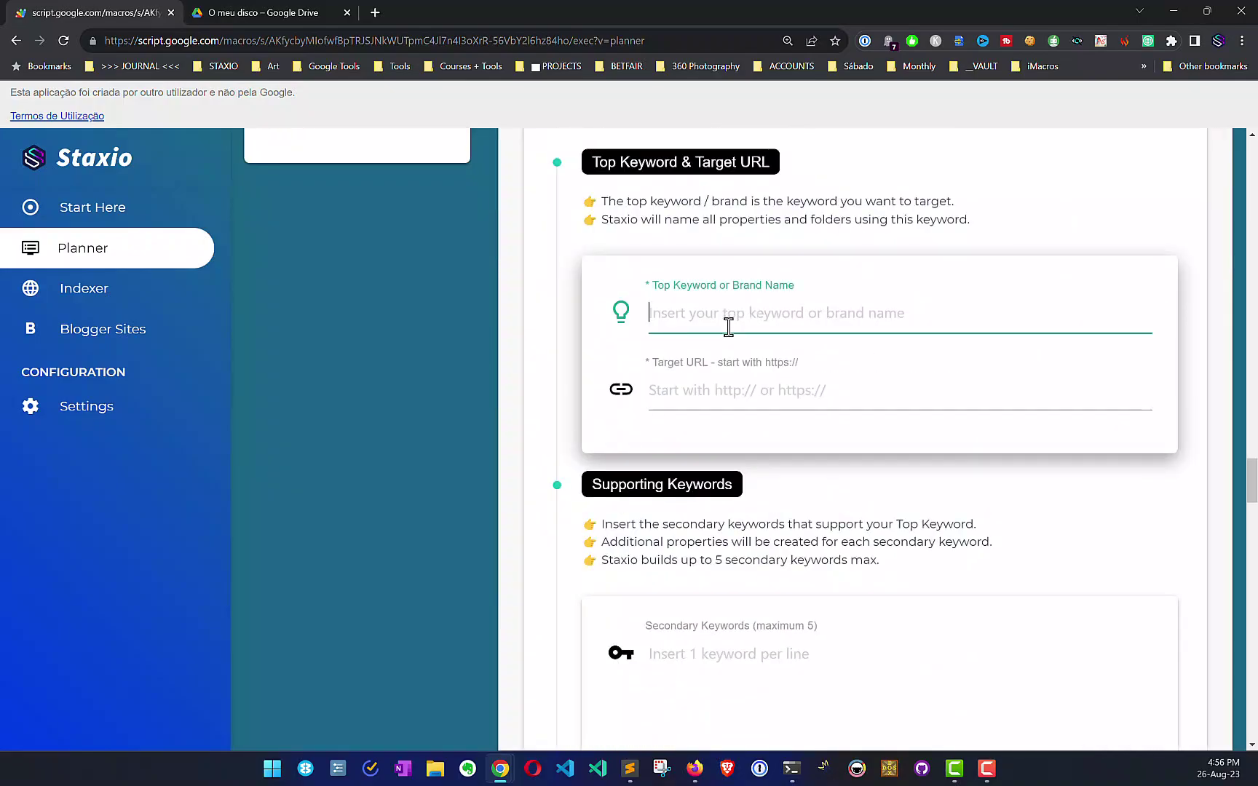
pyautogui.write('Second Shared Folder')
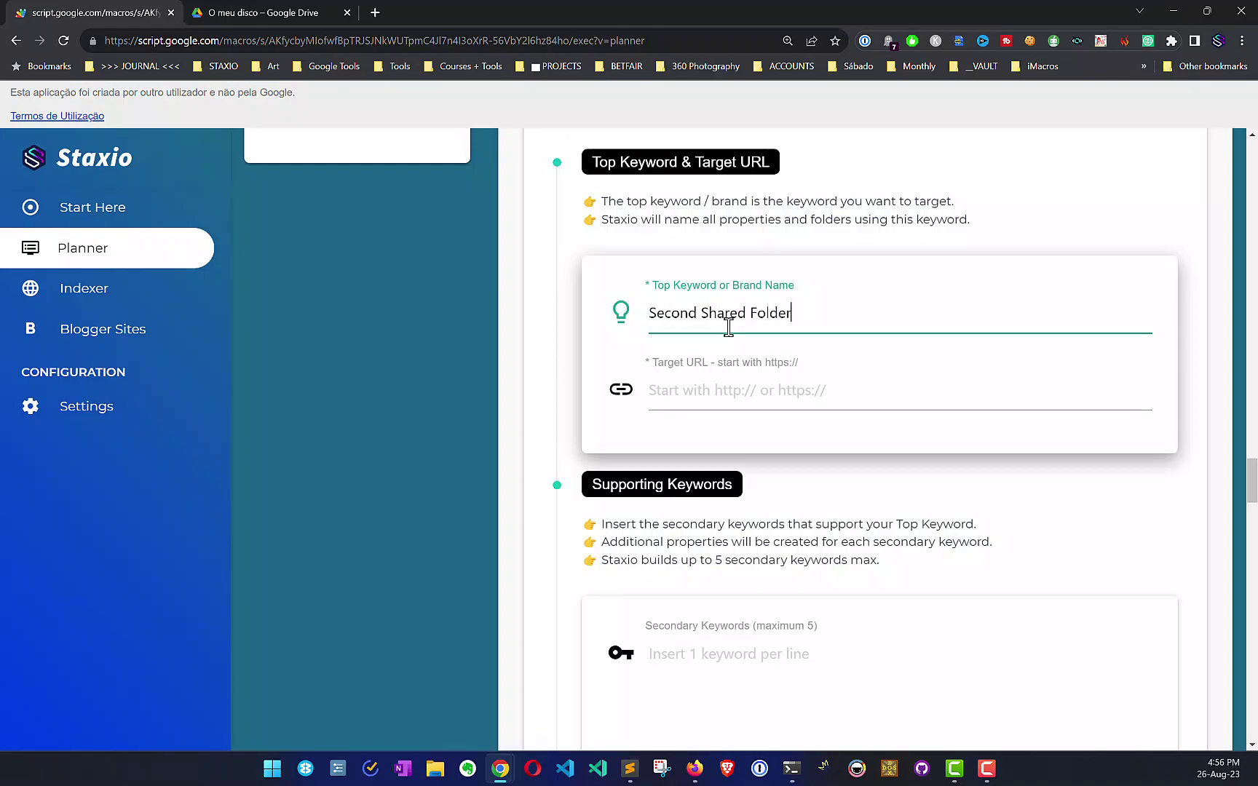
pyautogui.press('Tab')
pyautogui.write('htt')
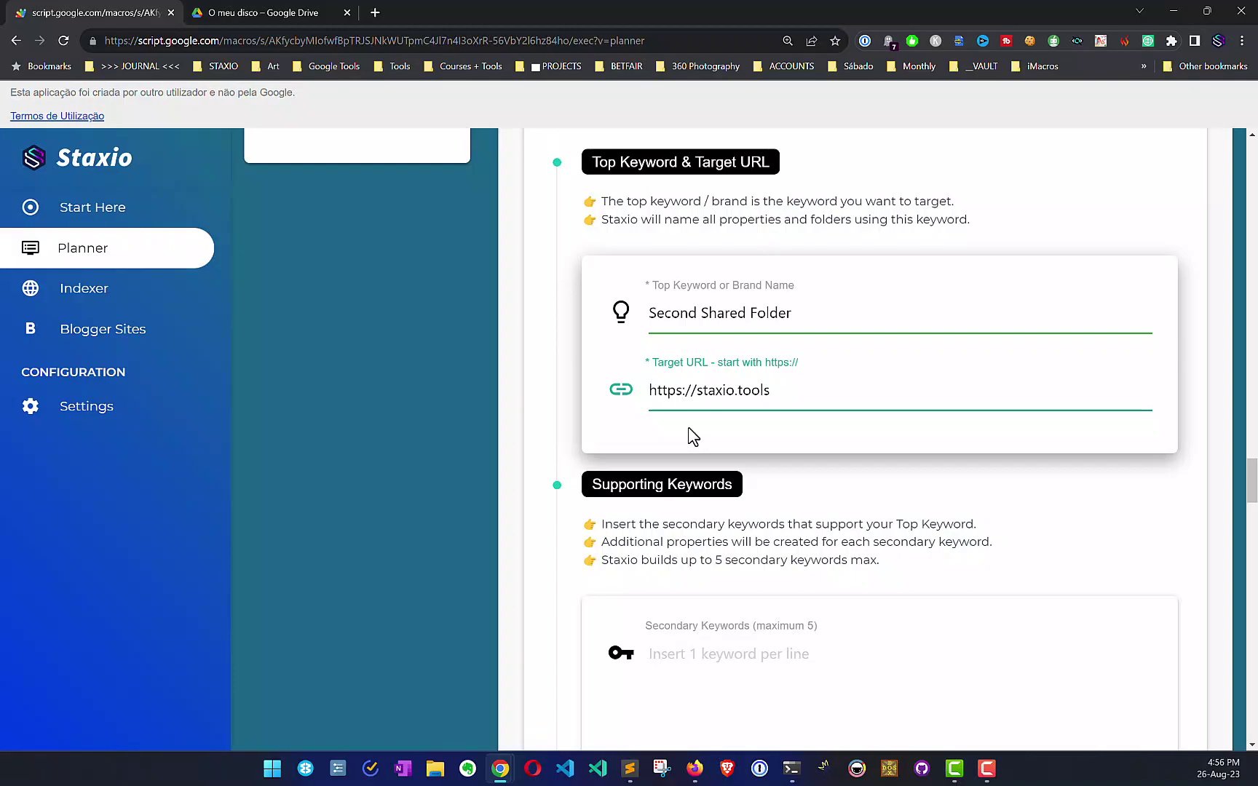
pyautogui.click(291, 14)
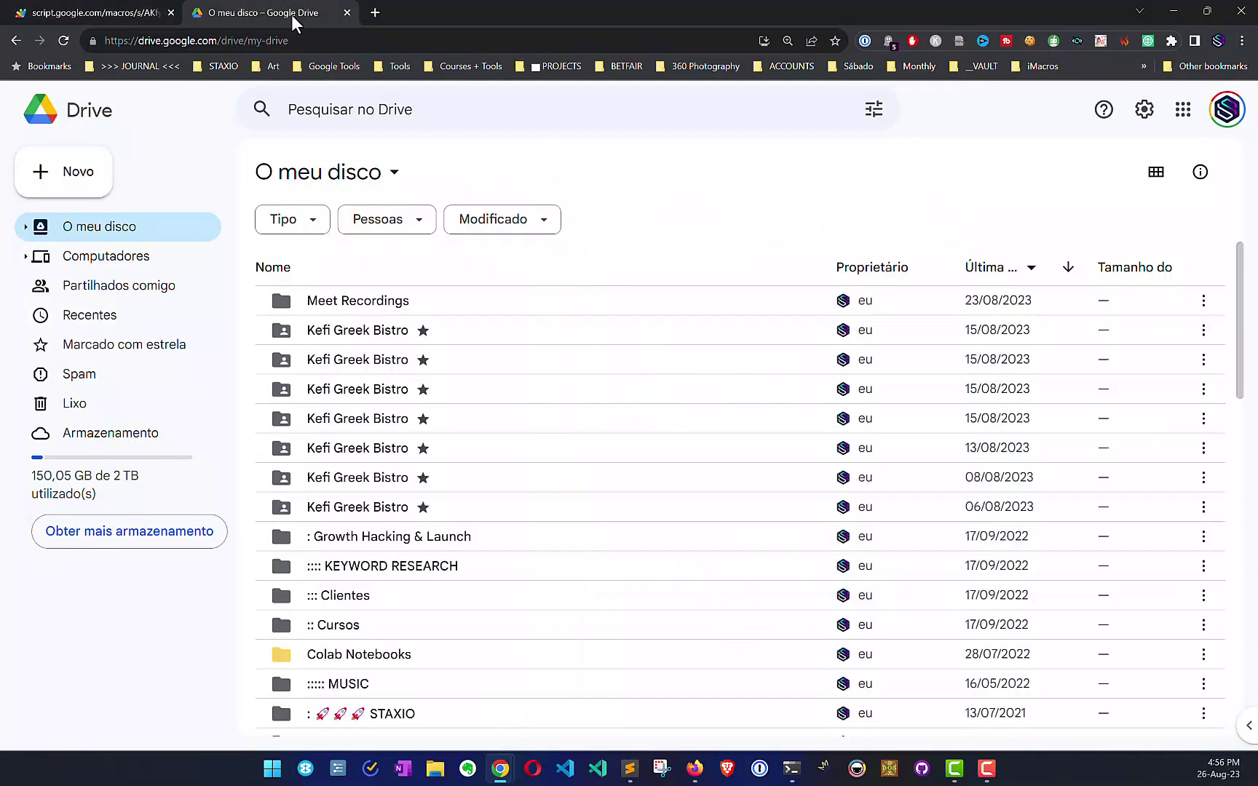
pyautogui.click(116, 12)
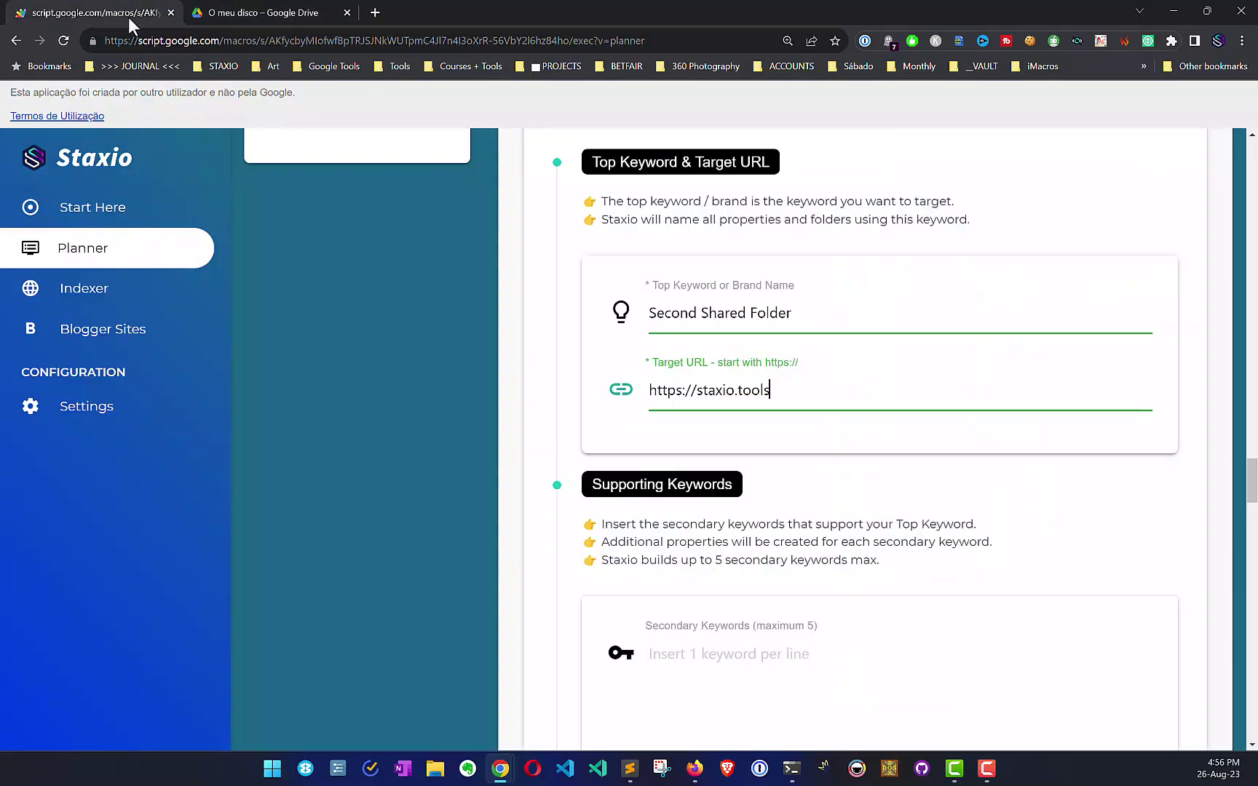
# Step: Paste the Digital Marketing Drive folder URL into Staxio's Destination Folder field
pyautogui.hotkey('alt', 'Tab')
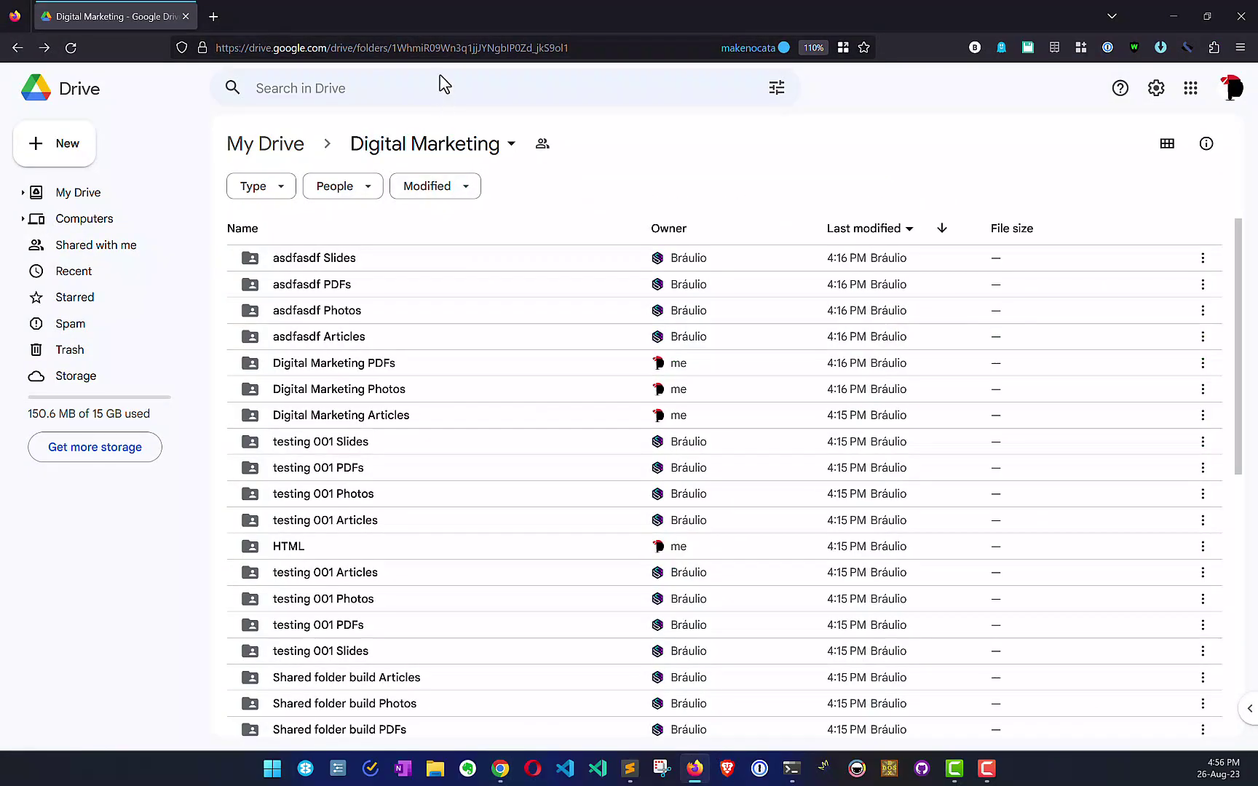
pyautogui.click(580, 48)
pyautogui.hotkey('ctrl', 'c')
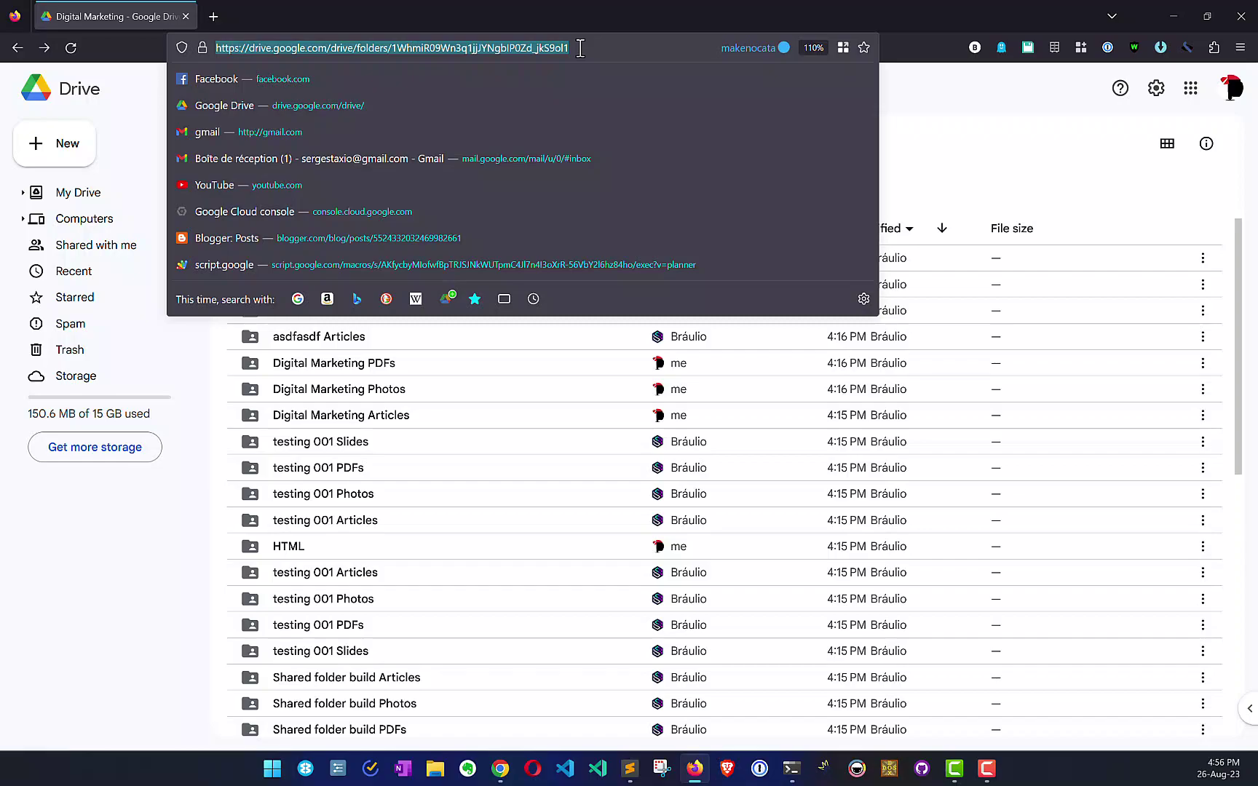
pyautogui.hotkey('alt', 'Tab')
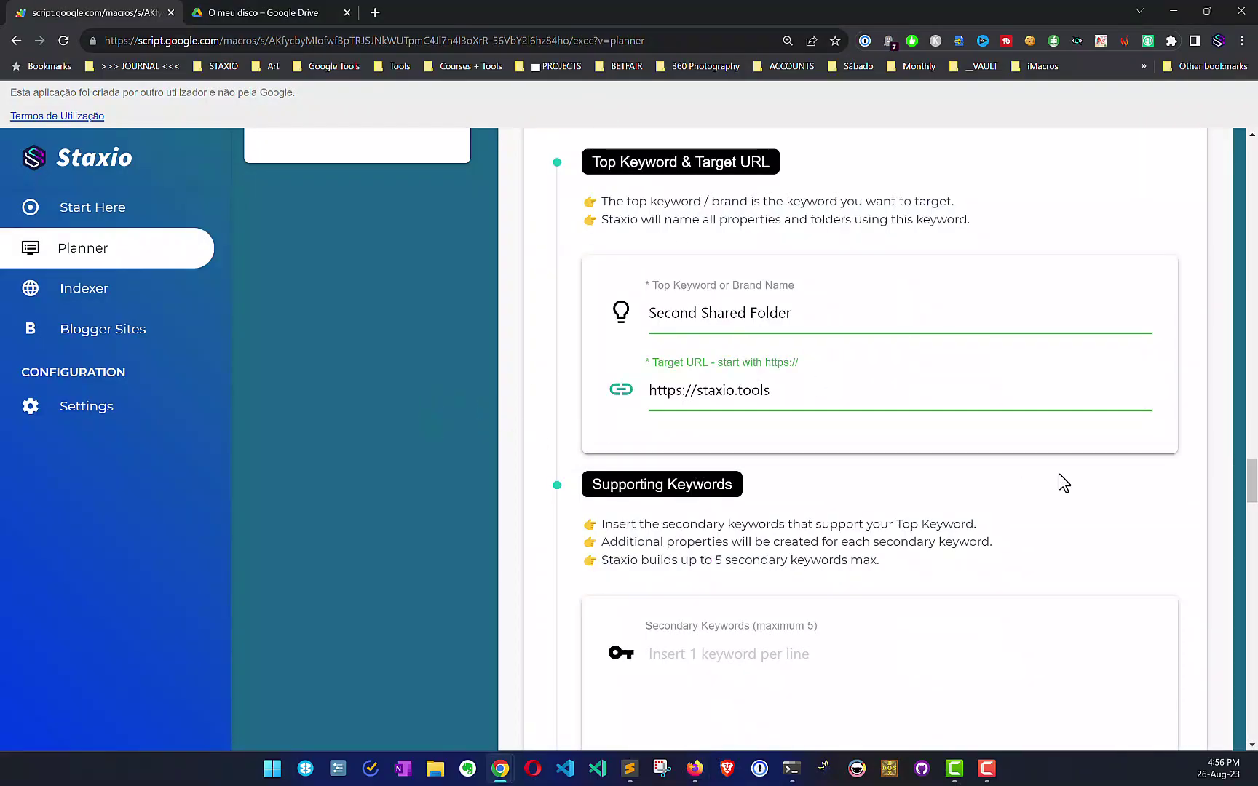
pyautogui.moveTo(1251, 480); pyautogui.dragTo(1251, 693)
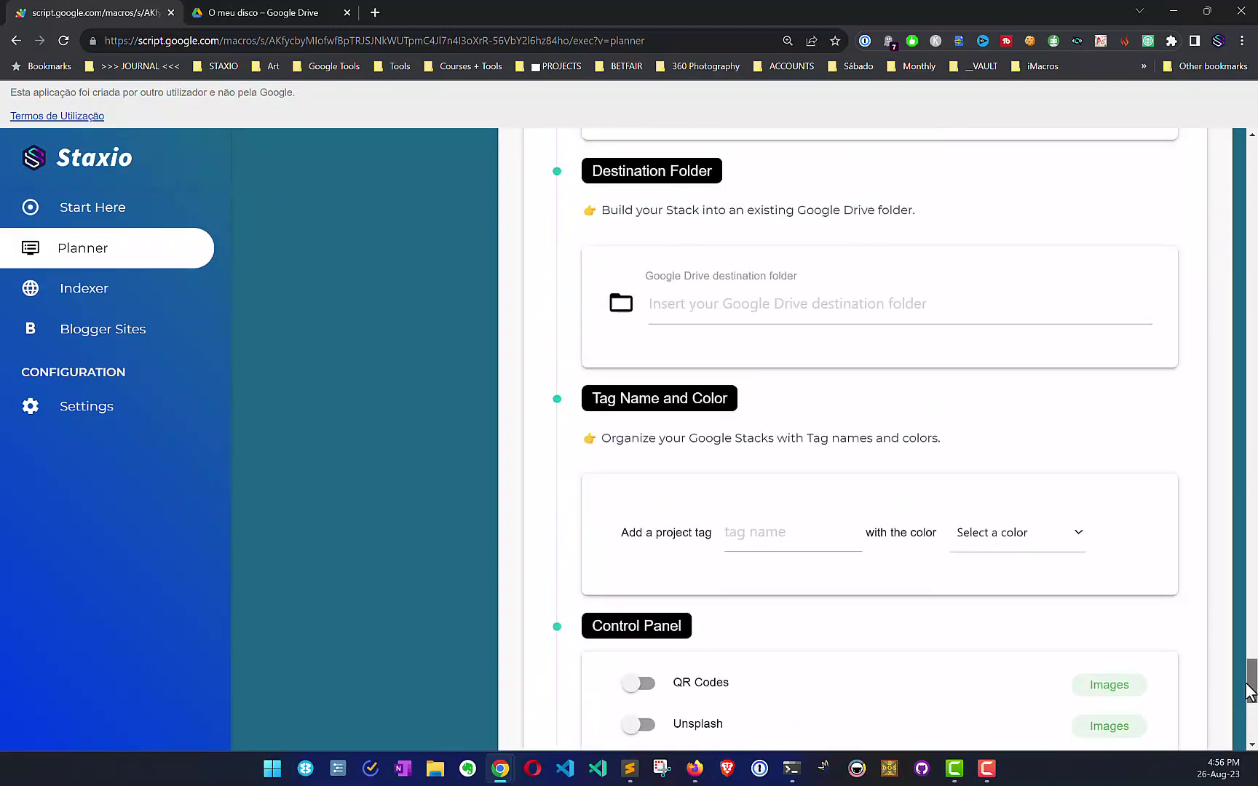
pyautogui.click(806, 314)
pyautogui.hotkey('ctrl', 'v')
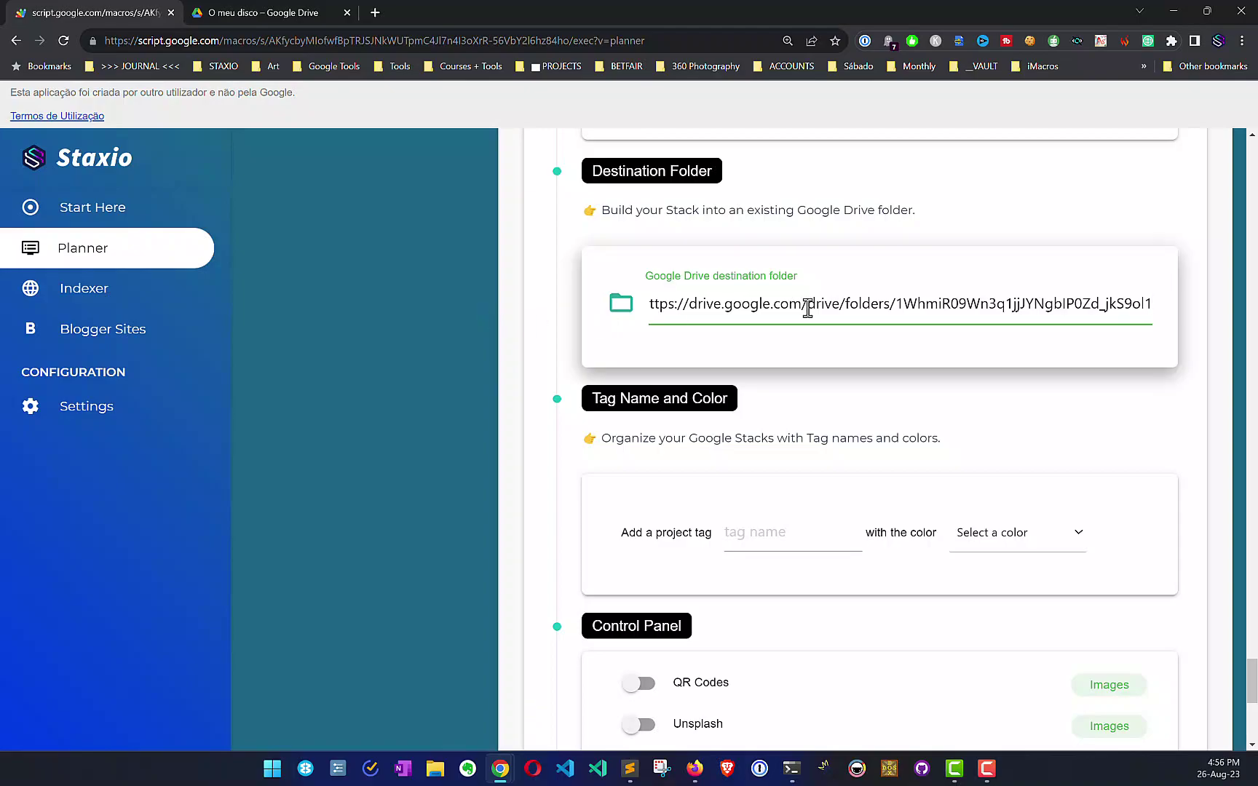
# Step: Build the Google Stack and check the new folders in Drive
pyautogui.scroll(-1, 839, 308)
pyautogui.scroll(-3, 839, 308)
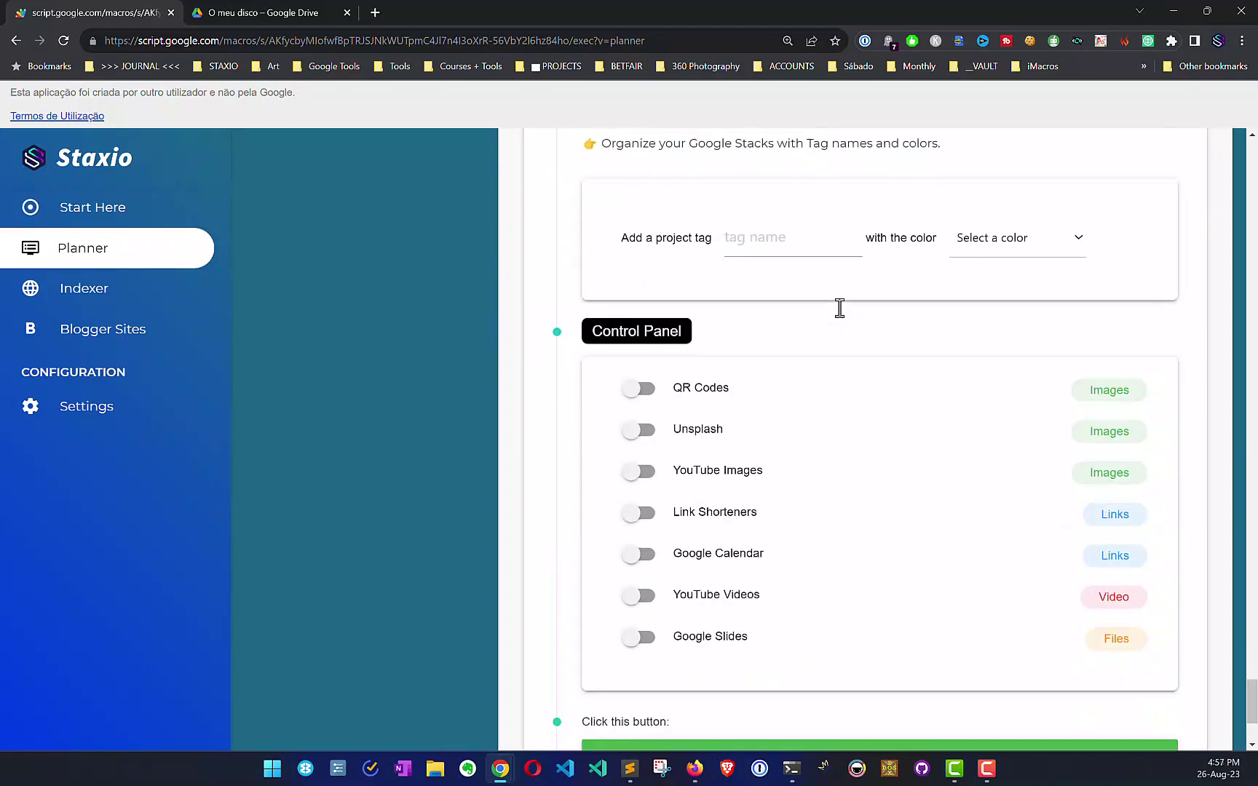
pyautogui.scroll(-2, 794, 445)
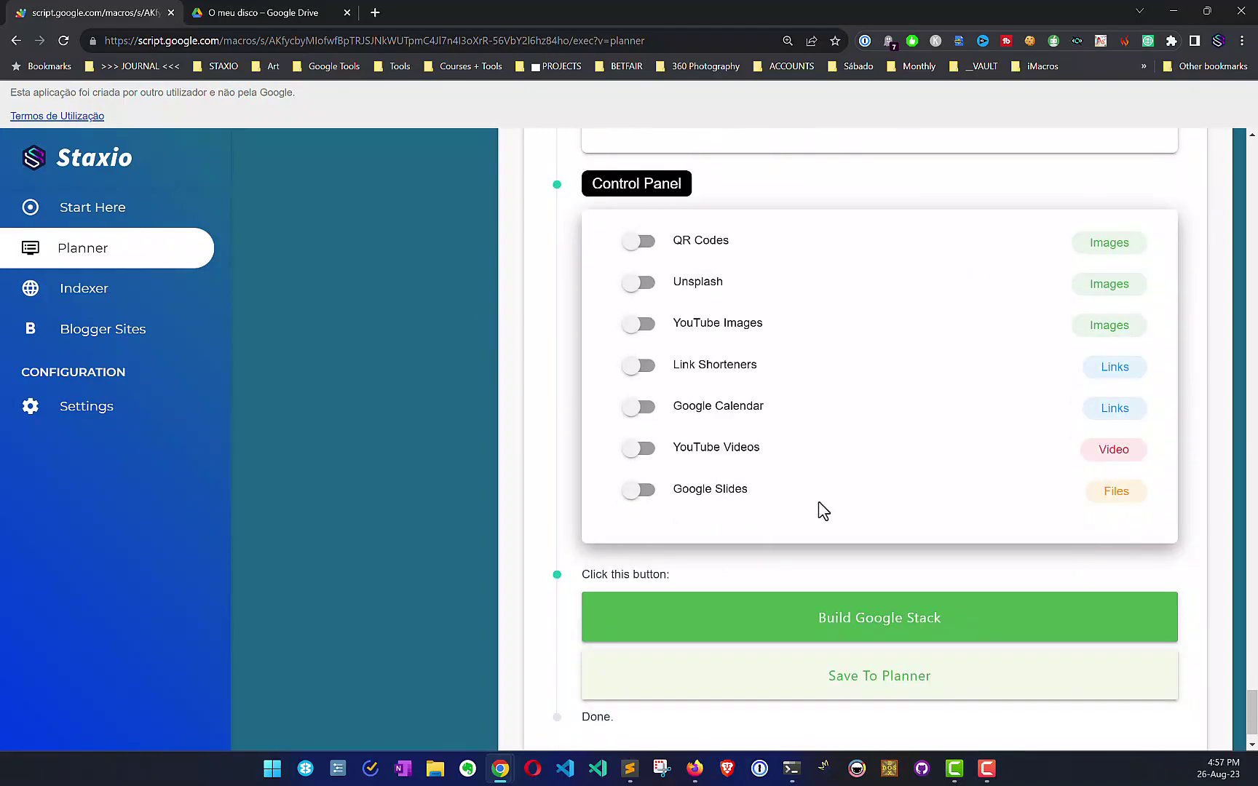
pyautogui.click(812, 628)
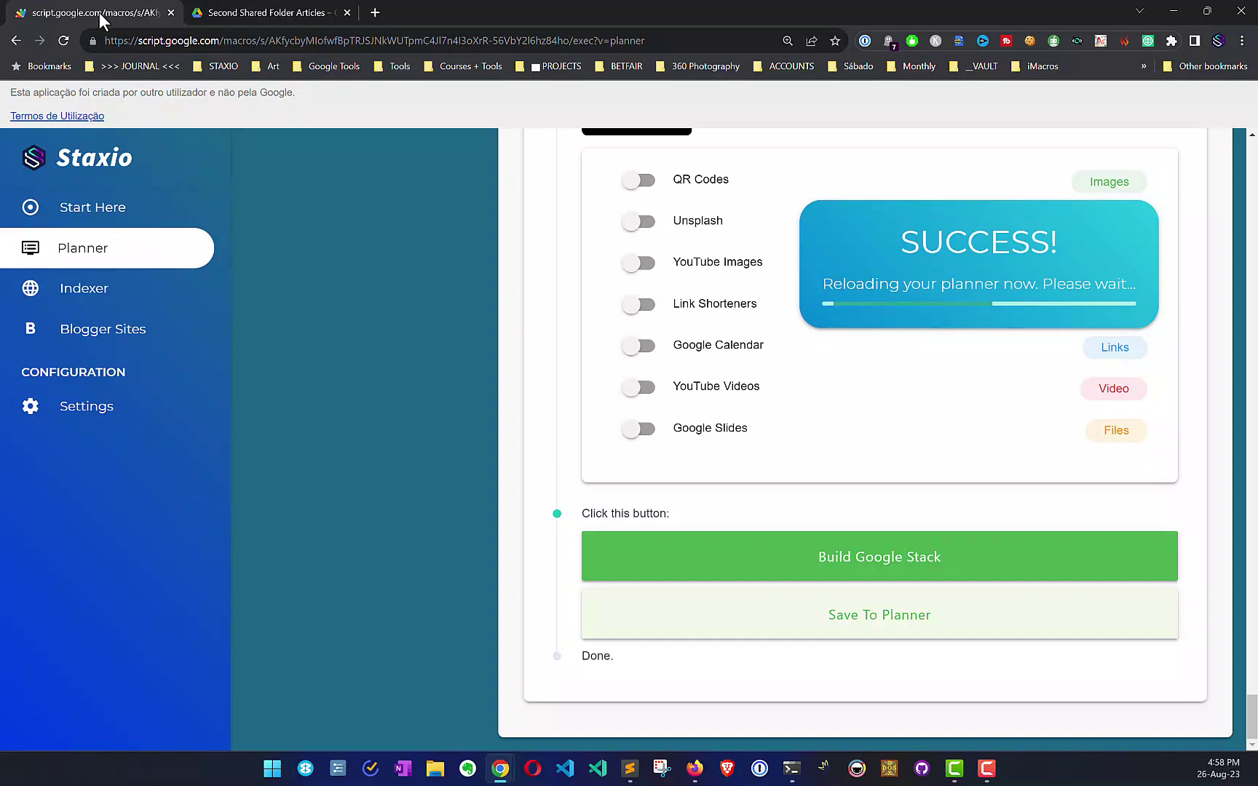
pyautogui.click(701, 775)
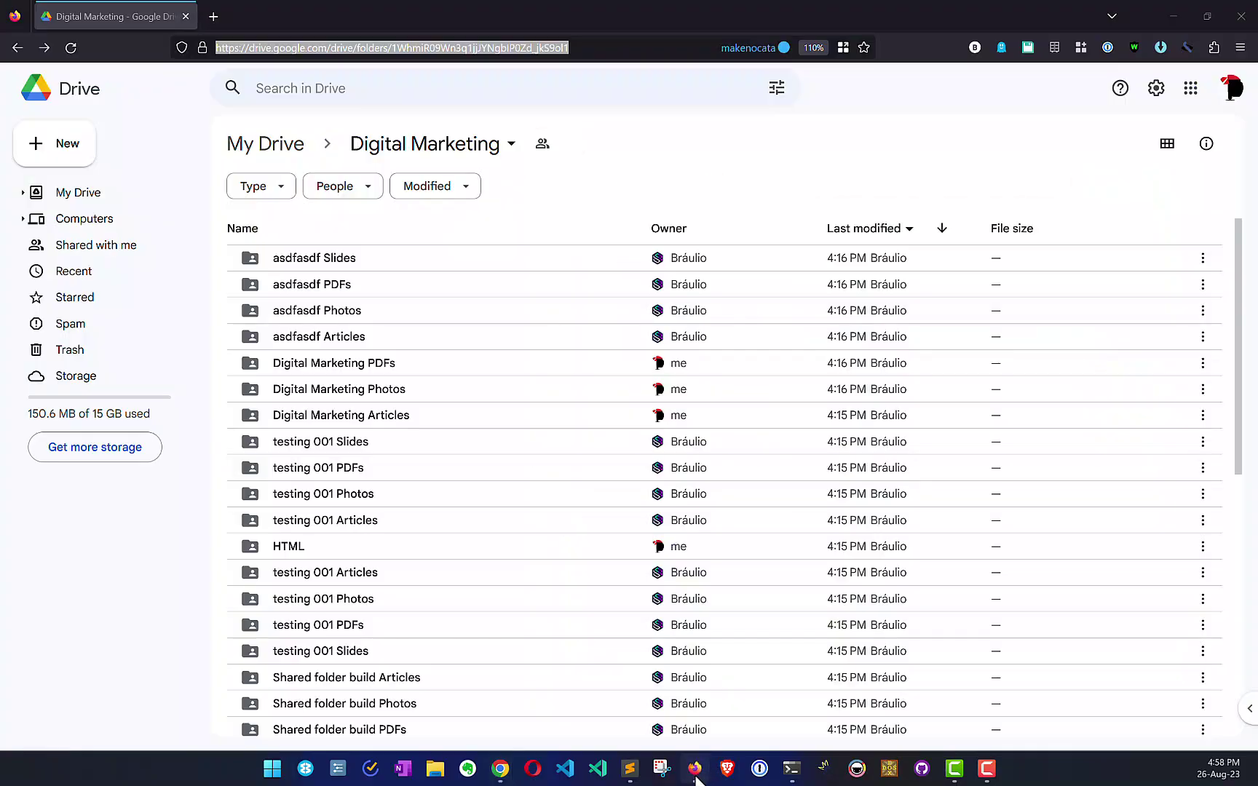
# Step: Set the Digital Marketing folder's general access to Restricted
pyautogui.click(542, 144)
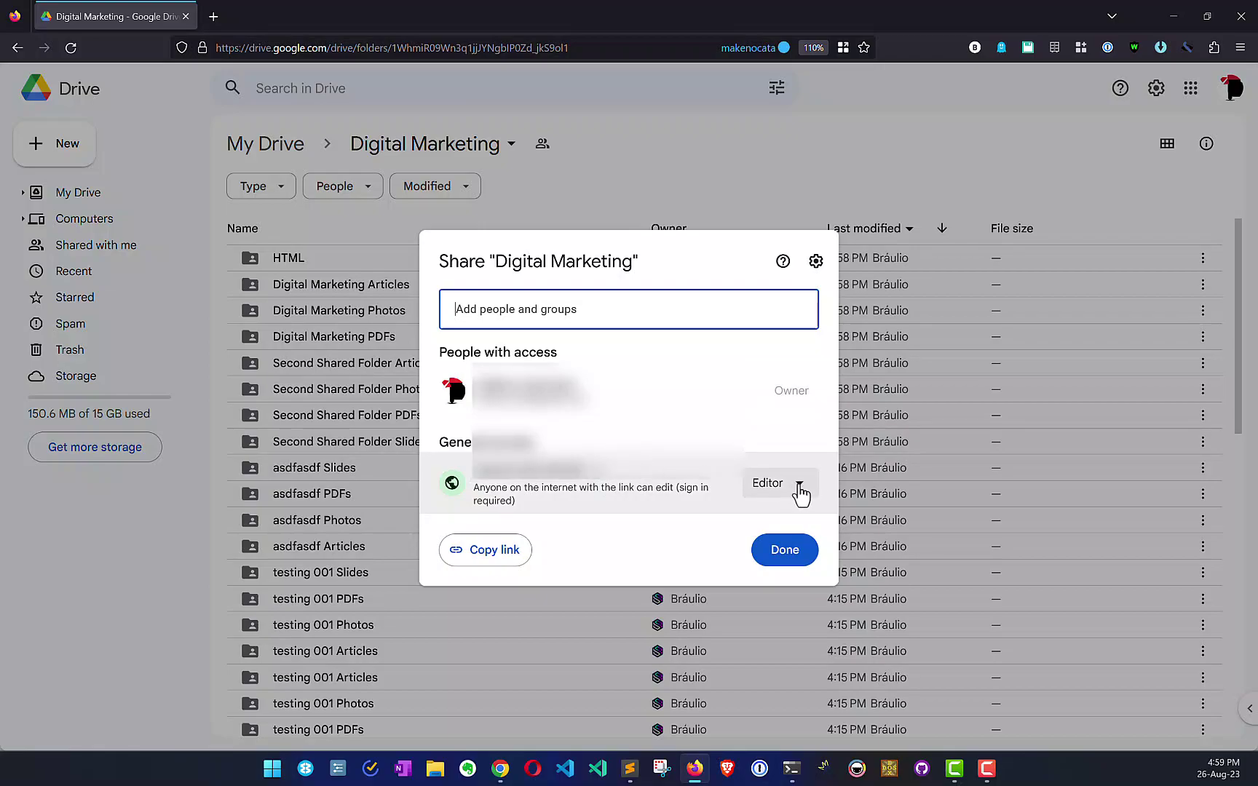
pyautogui.click(593, 468)
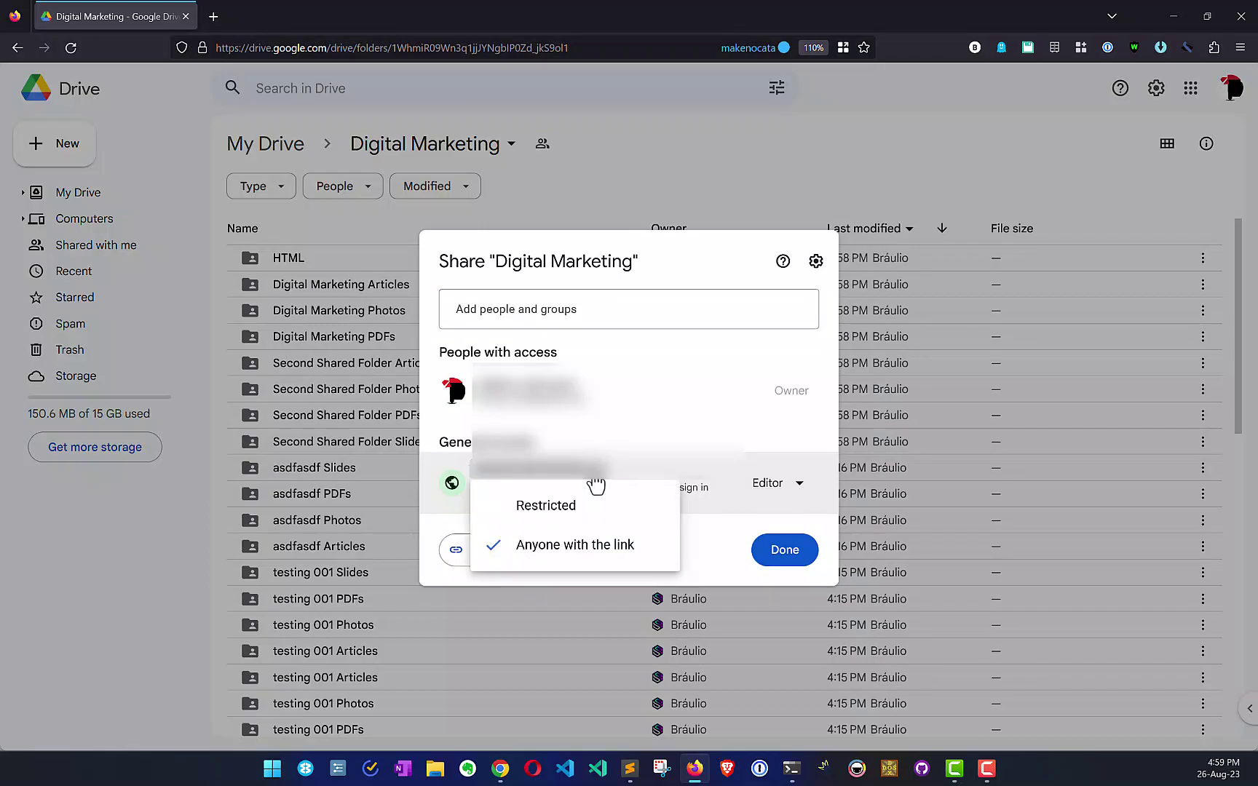
pyautogui.click(575, 507)
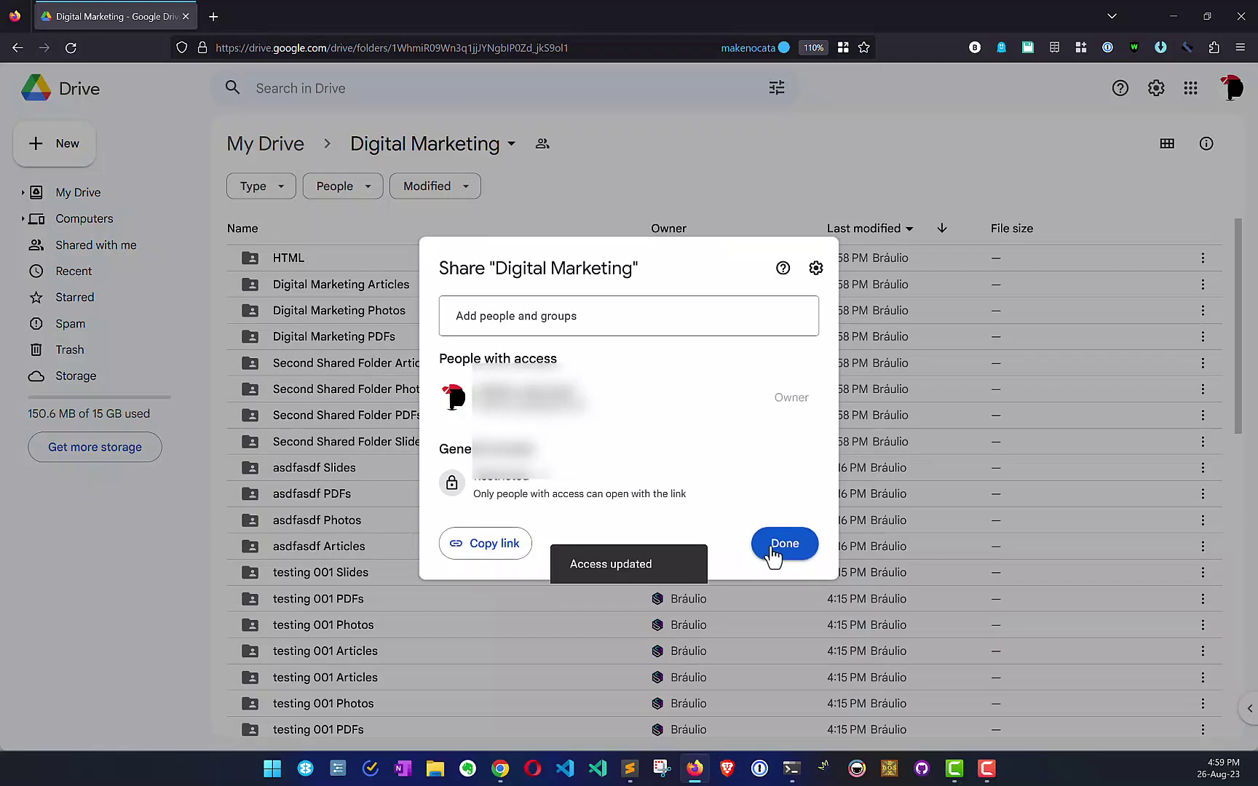
pyautogui.click(774, 555)
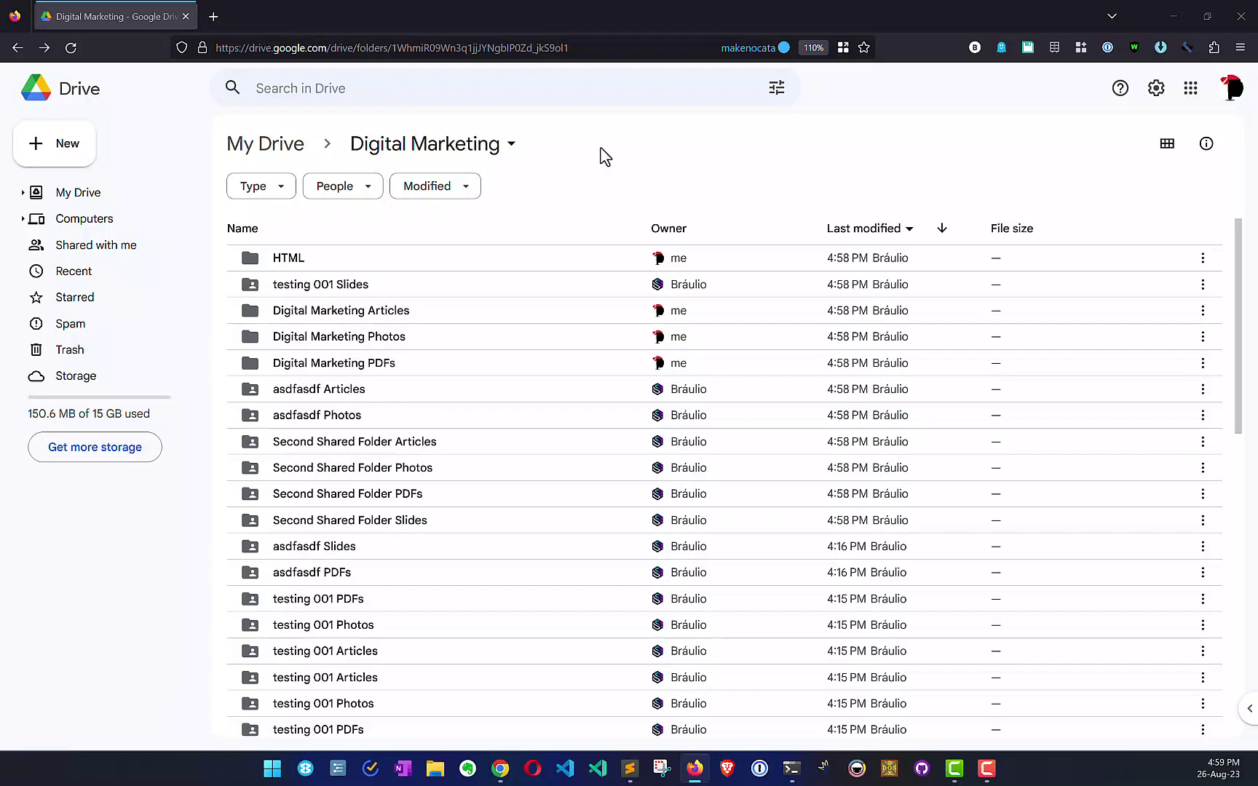
pyautogui.hotkey('alt', 'Tab')
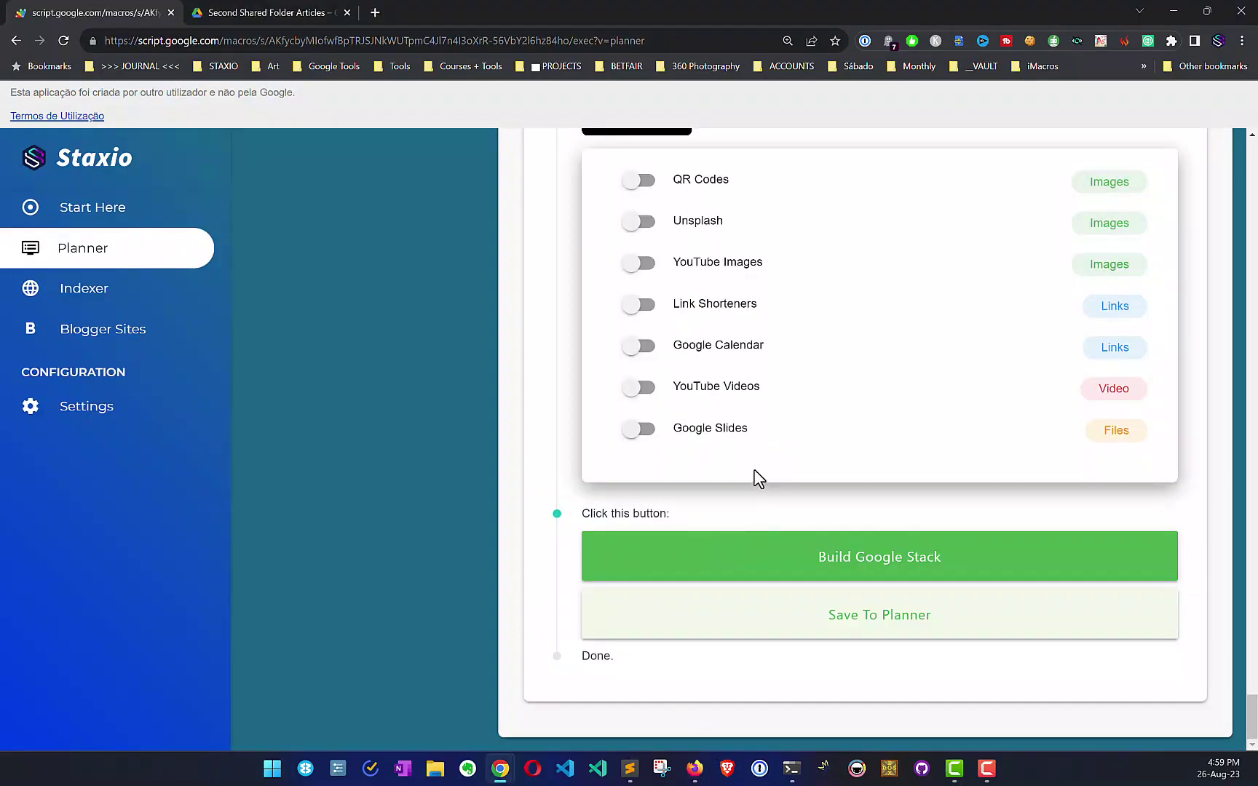
# Step: Rebuild the Google Stack and read the getFolderByUrl permission error in the output
pyautogui.click(724, 559)
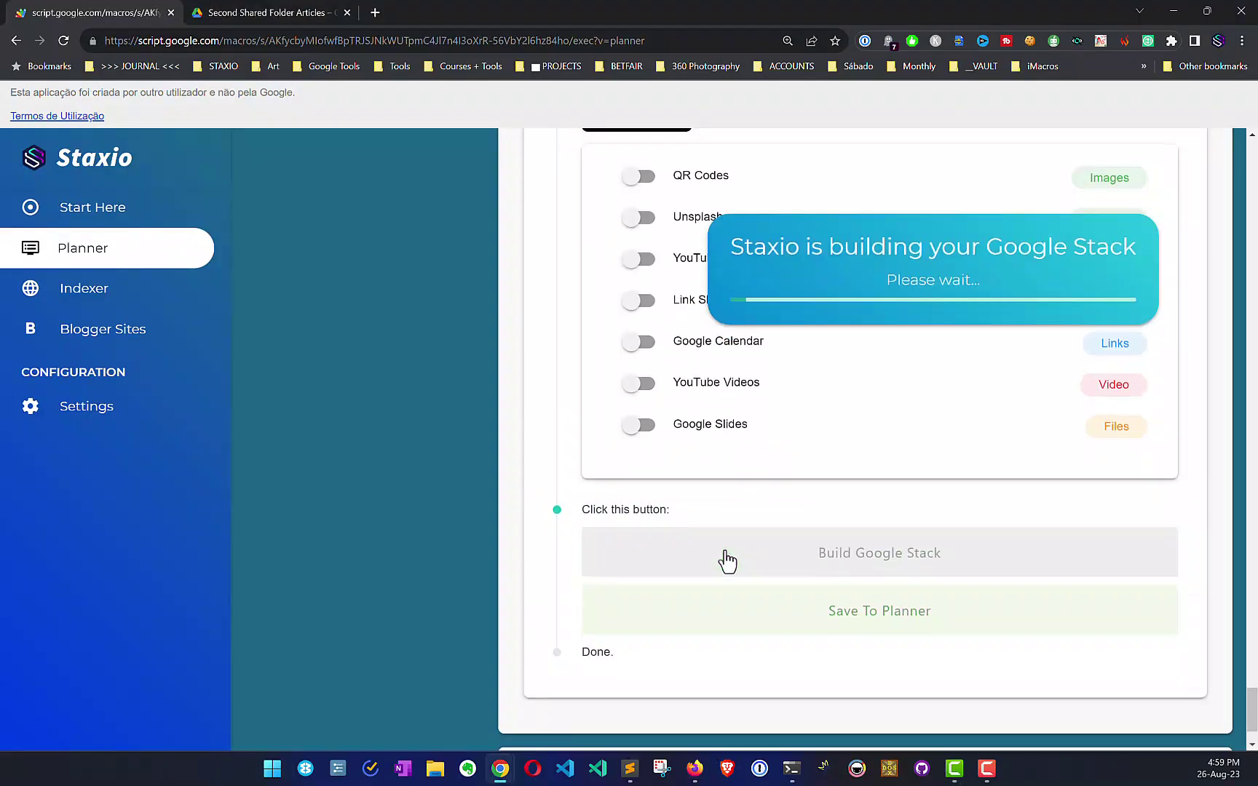
pyautogui.scroll(5, 726, 560)
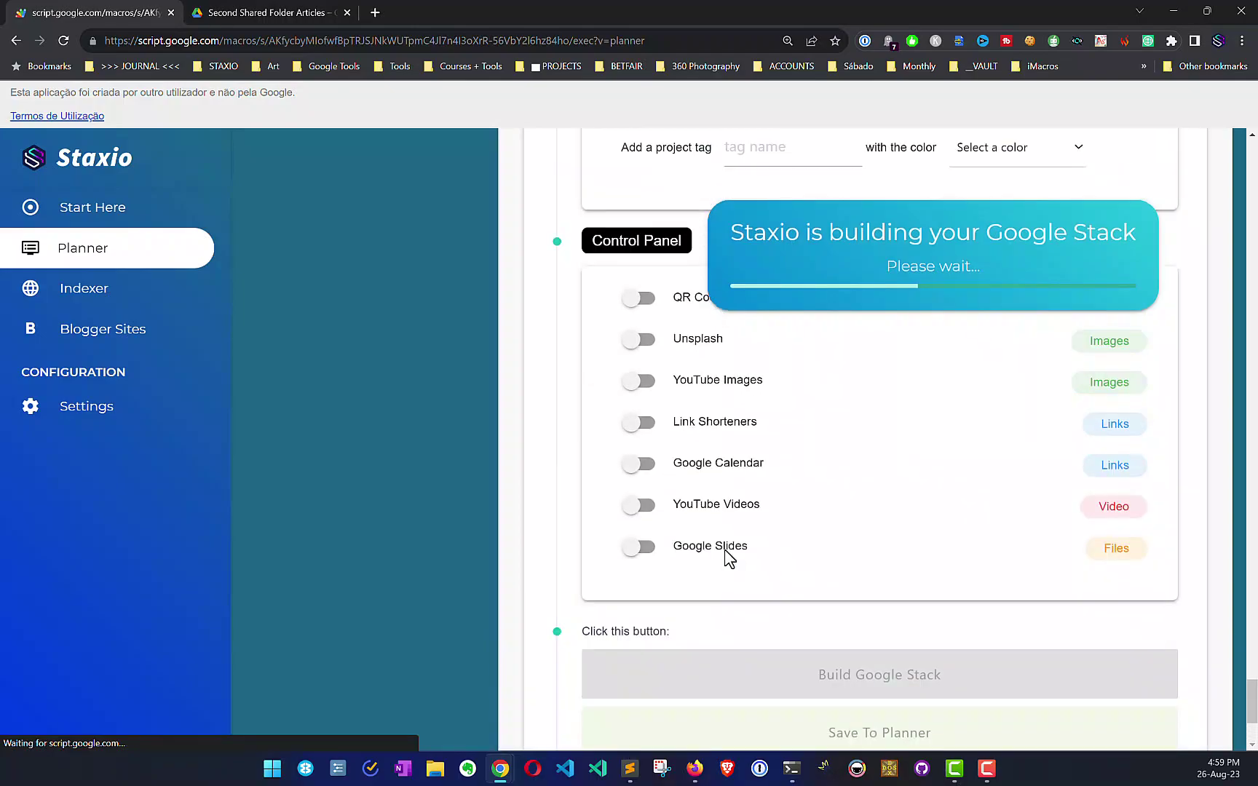
pyautogui.scroll(2, 726, 559)
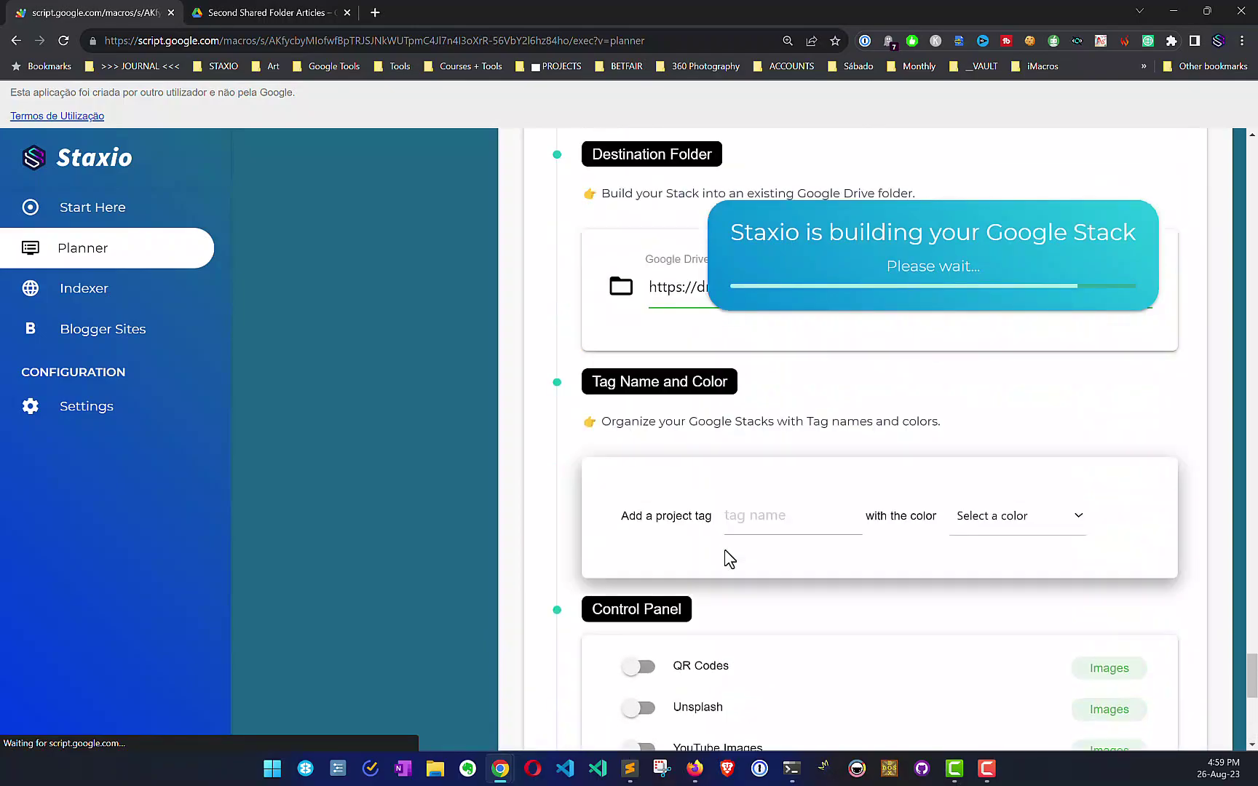
pyautogui.scroll(2, 758, 410)
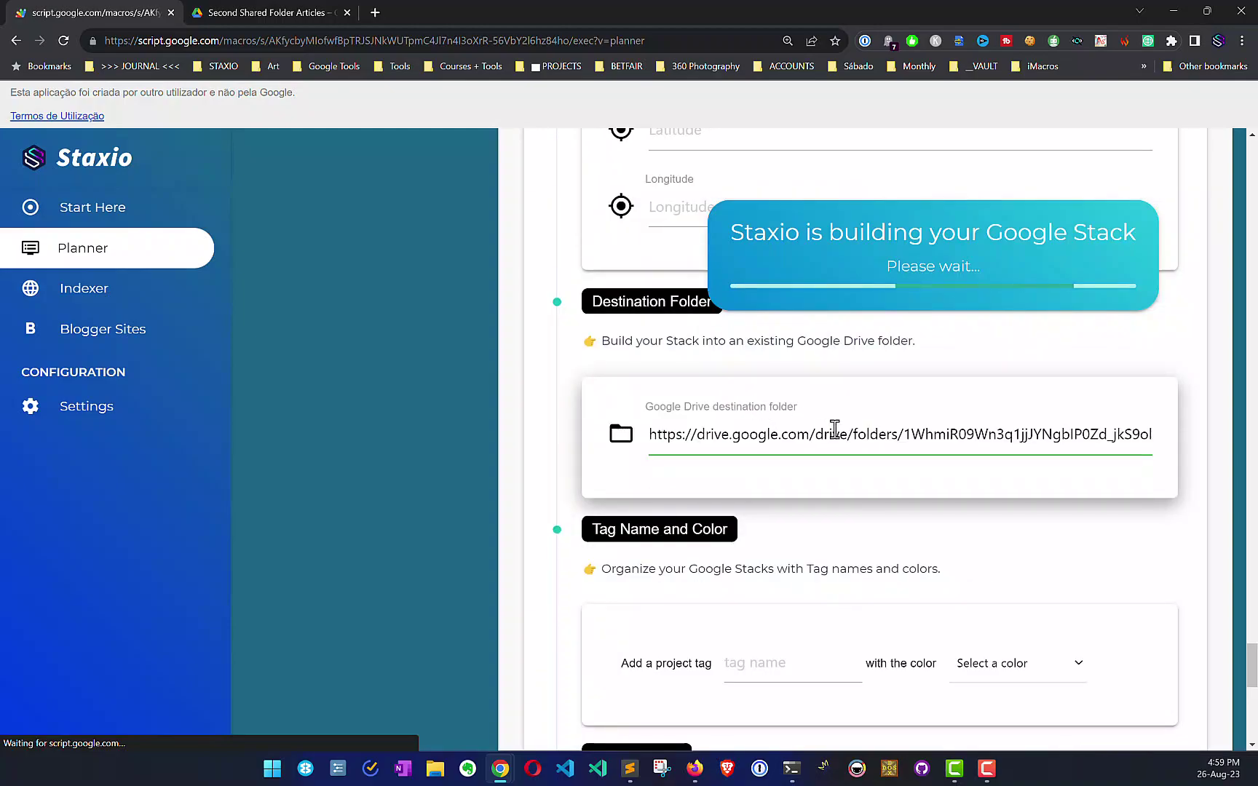
pyautogui.scroll(-10, 864, 461)
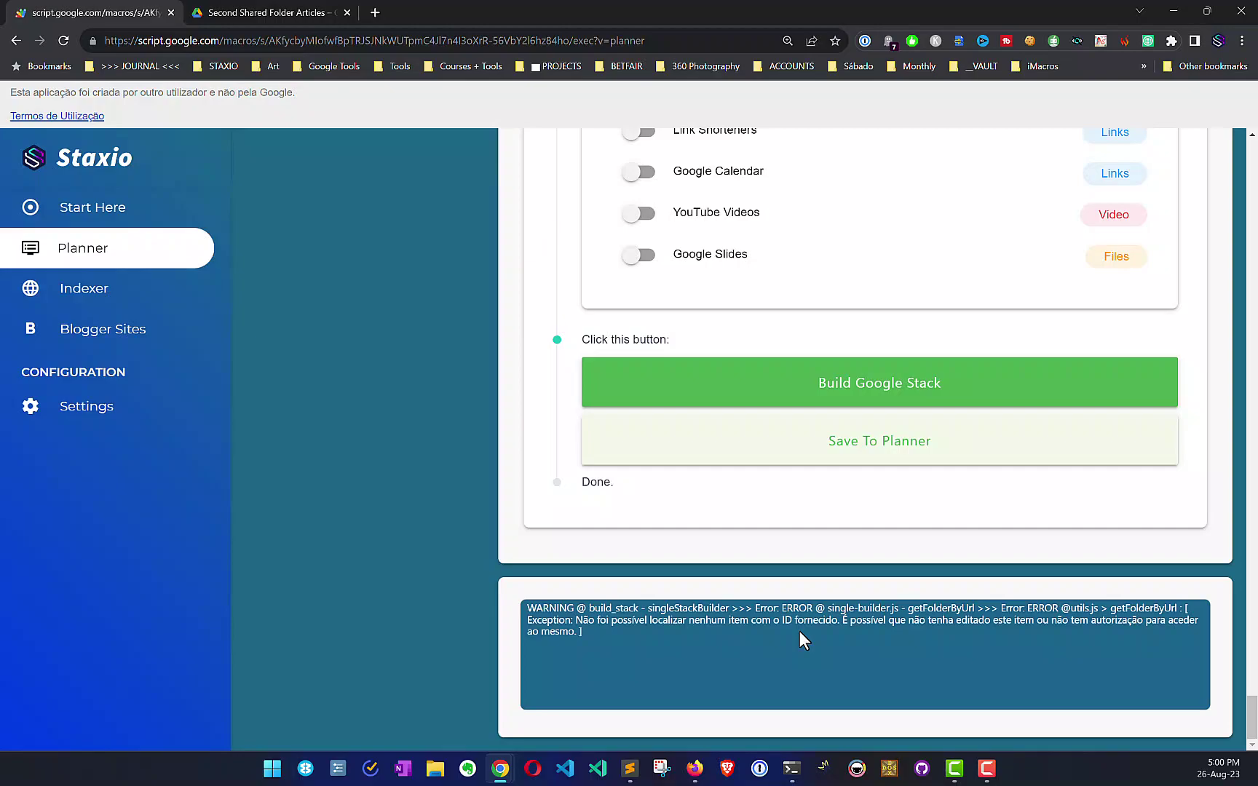
pyautogui.scroll(8, 801, 633)
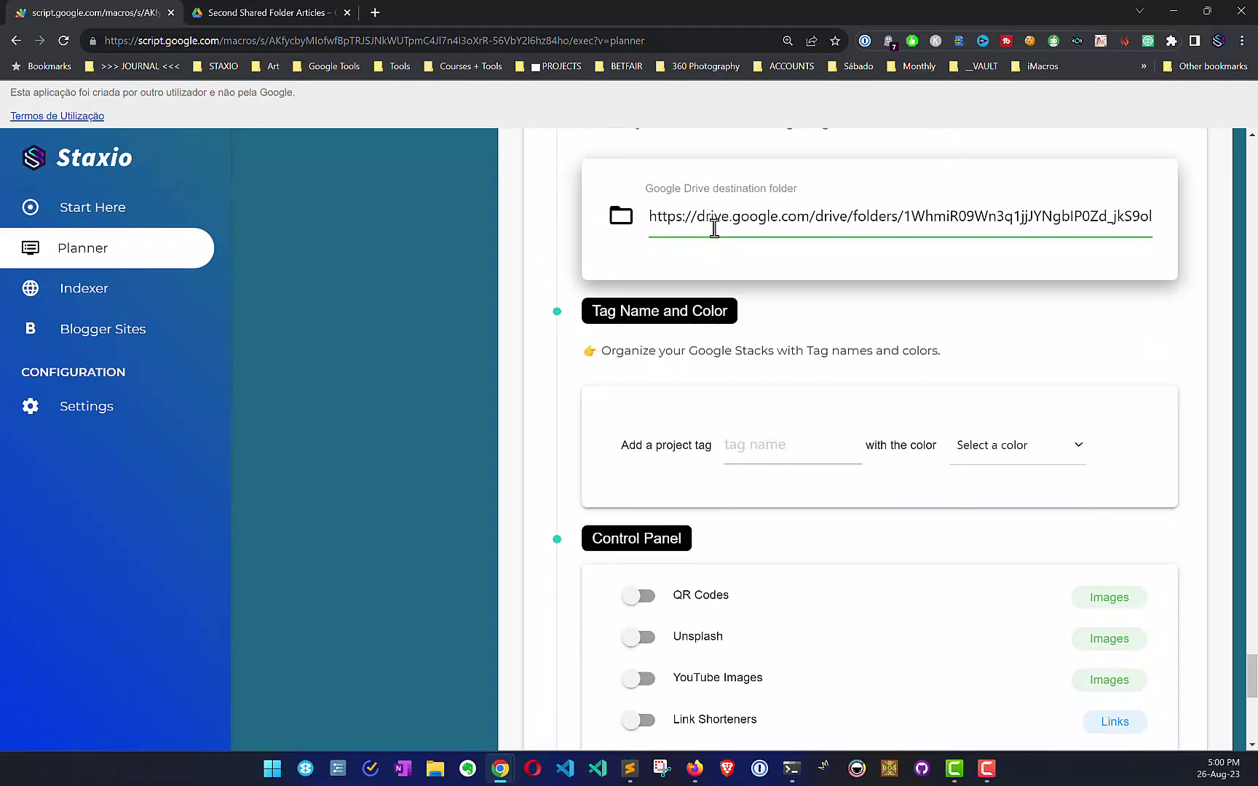
pyautogui.hotkey('alt', 'Tab')
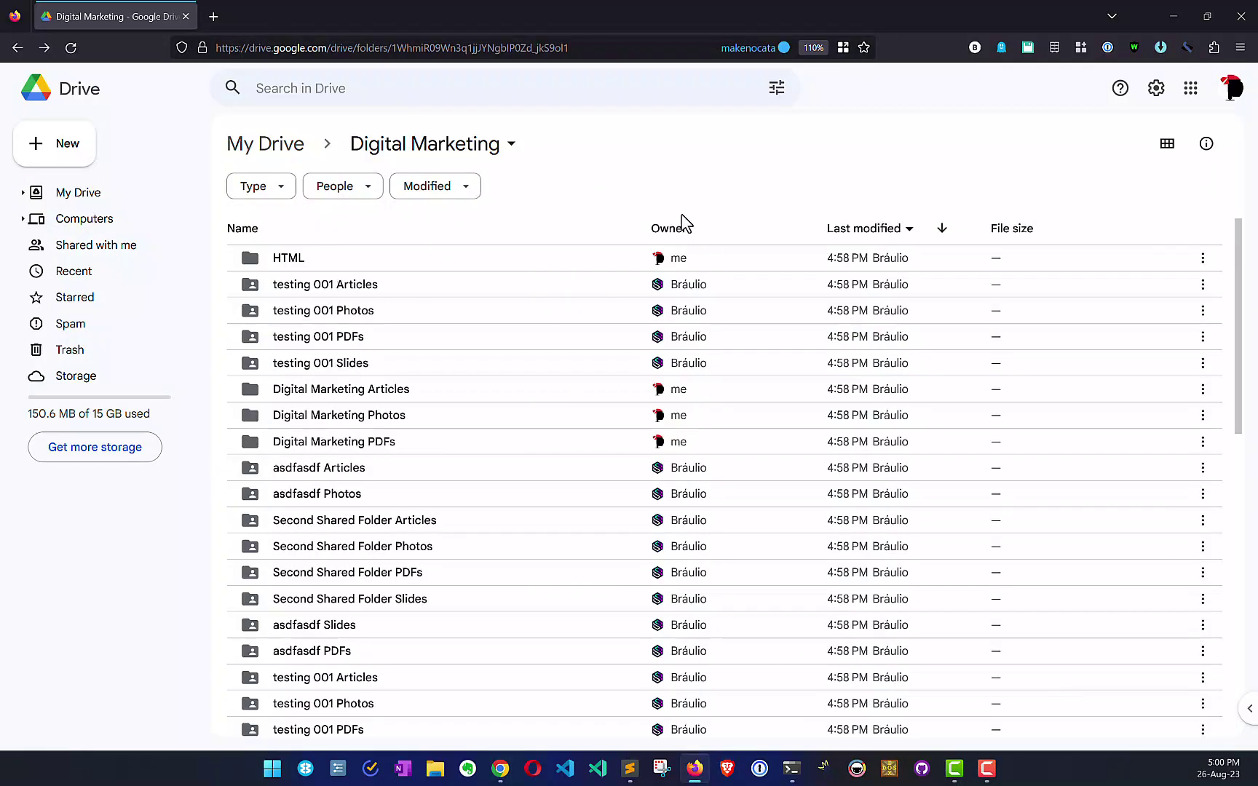
# Step: Share the Digital Marketing folder with the suggested account as Editor
pyautogui.click(509, 152)
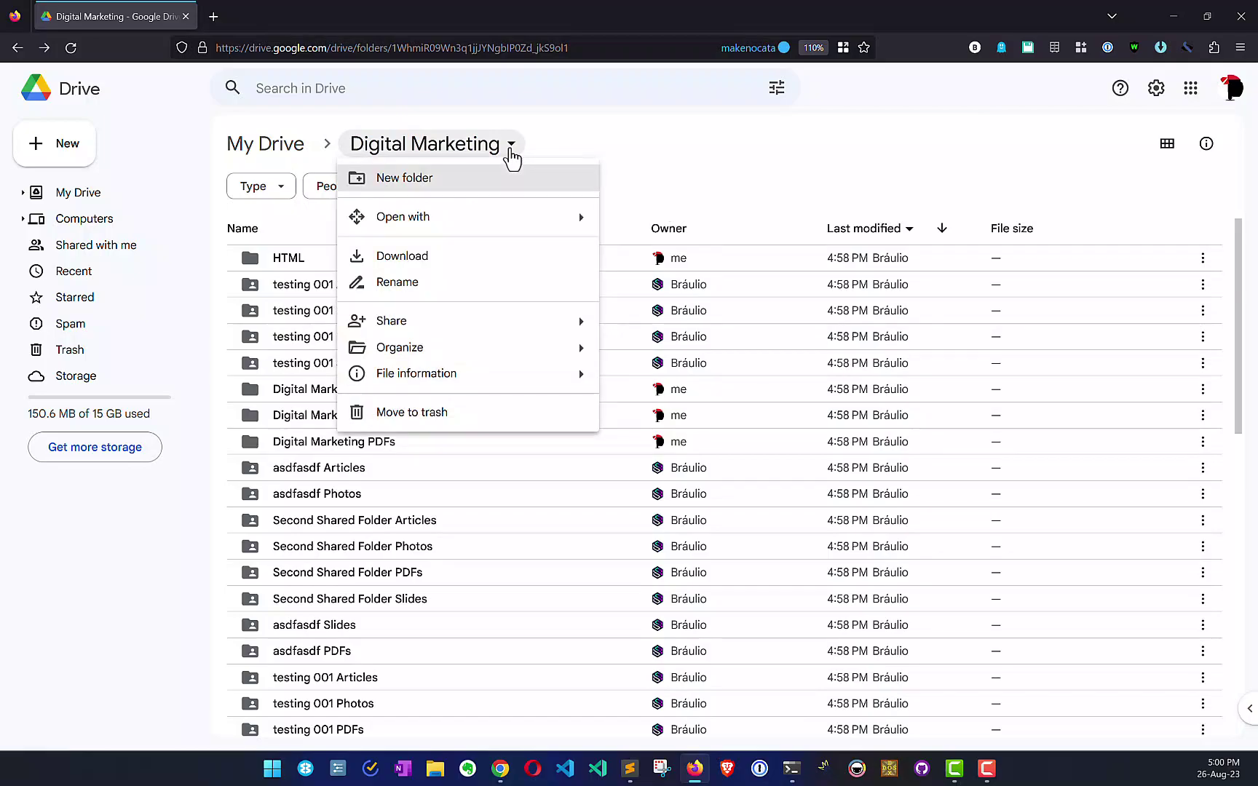
pyautogui.moveTo(526, 322)
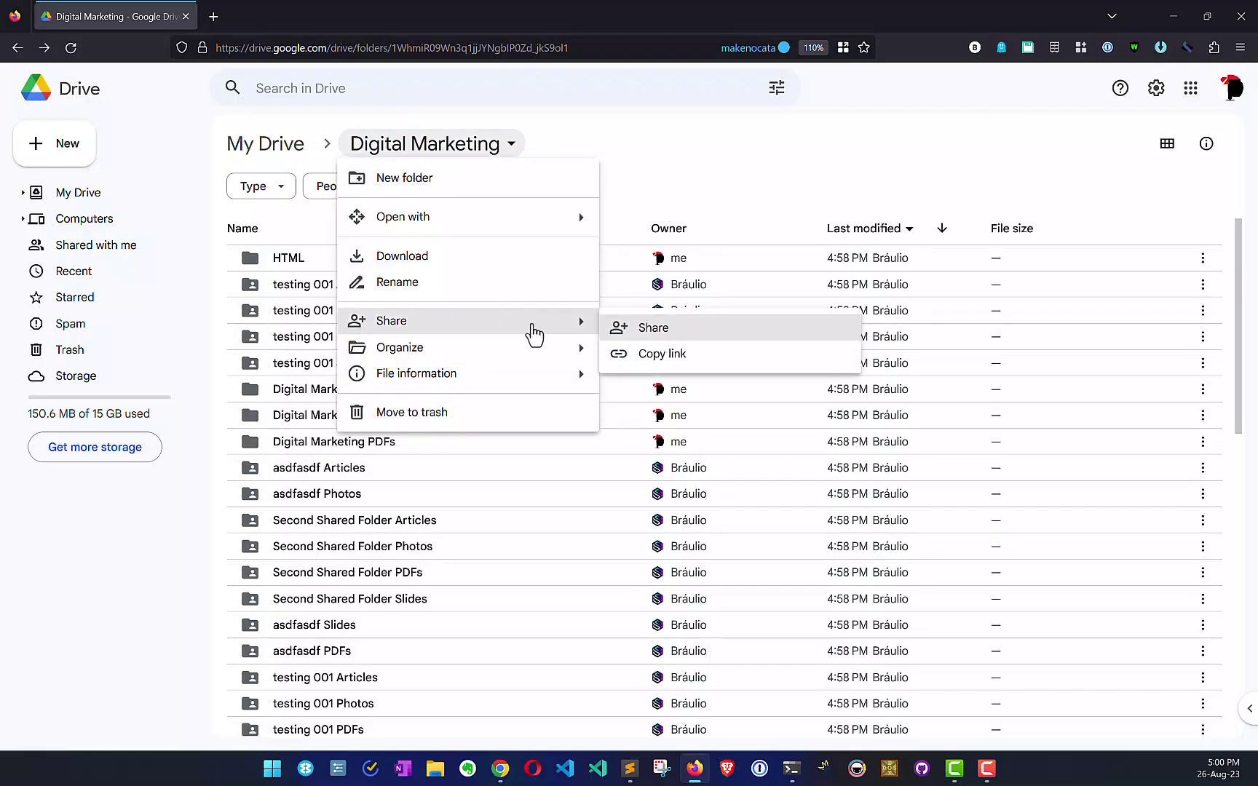
pyautogui.click(634, 328)
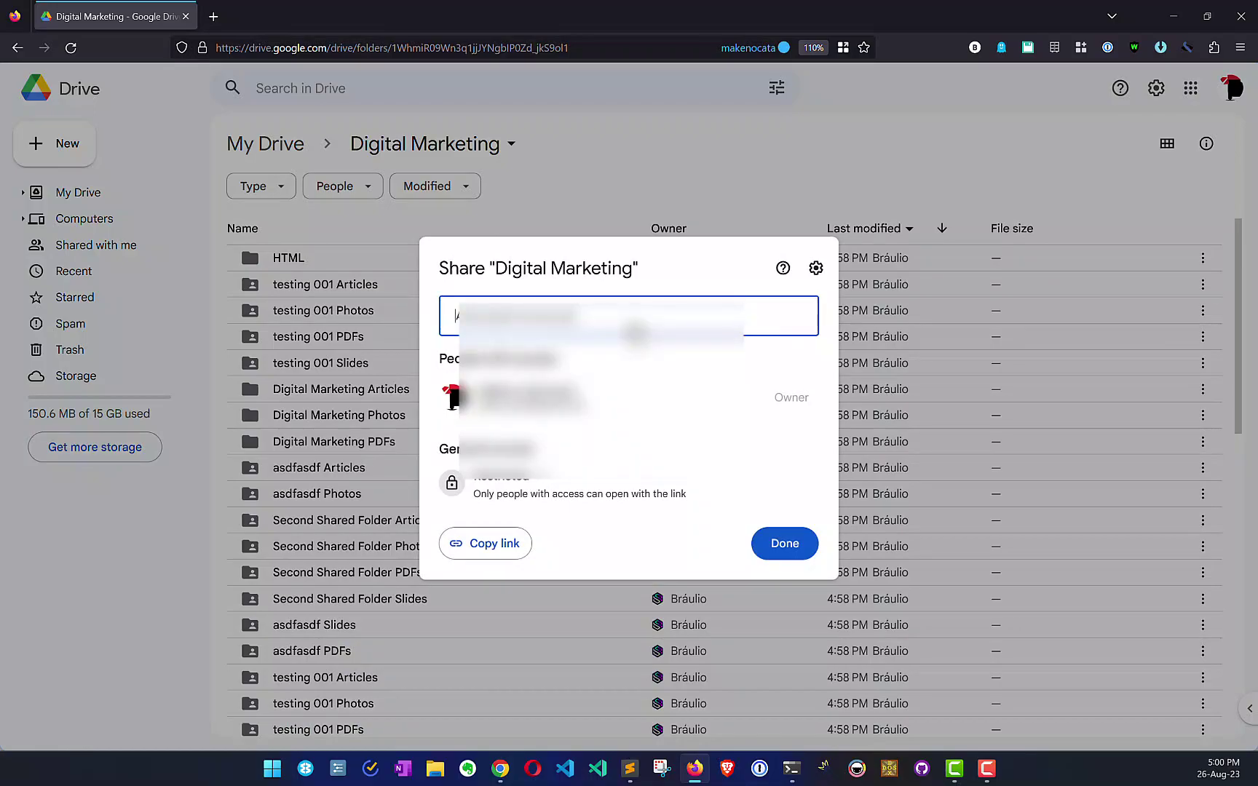
pyautogui.click(630, 375)
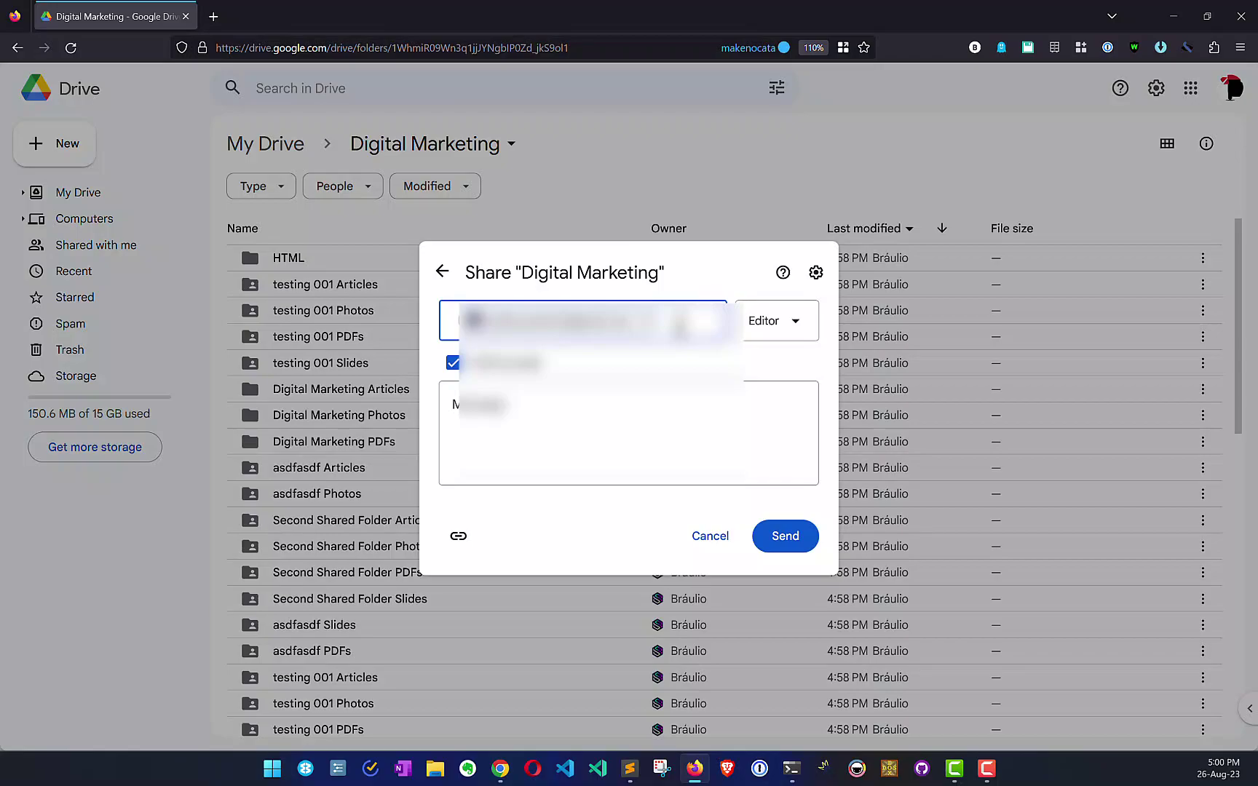
pyautogui.click(797, 551)
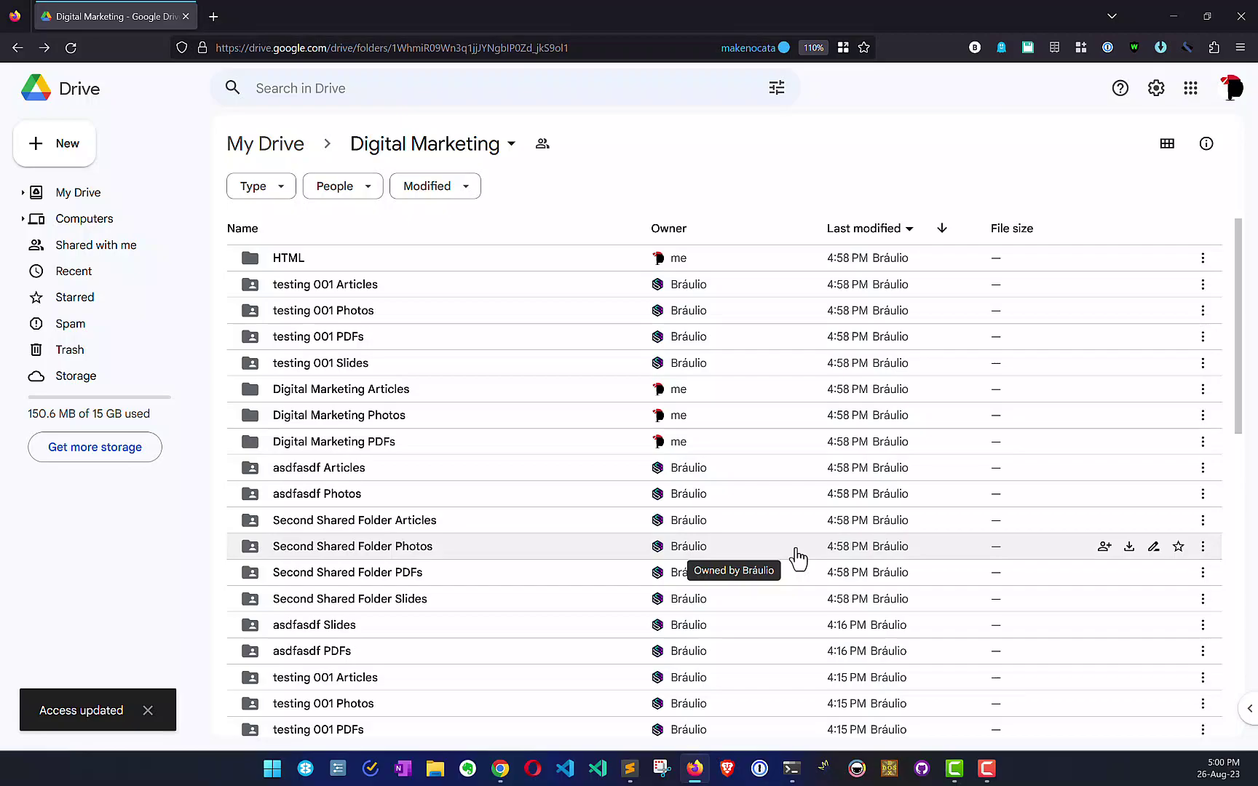
# Step: Remove the editor collaborator's access to Digital Marketing and save the change
pyautogui.click(543, 146)
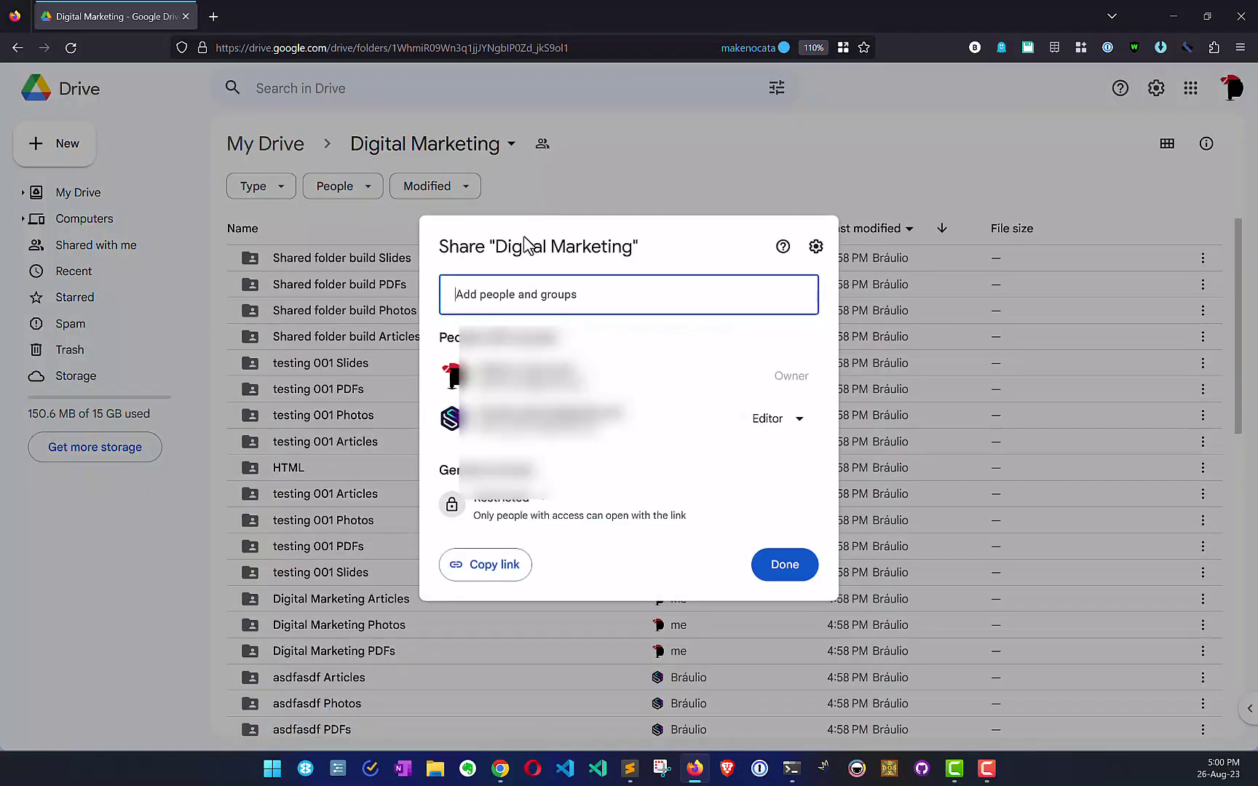
pyautogui.moveTo(553, 415)
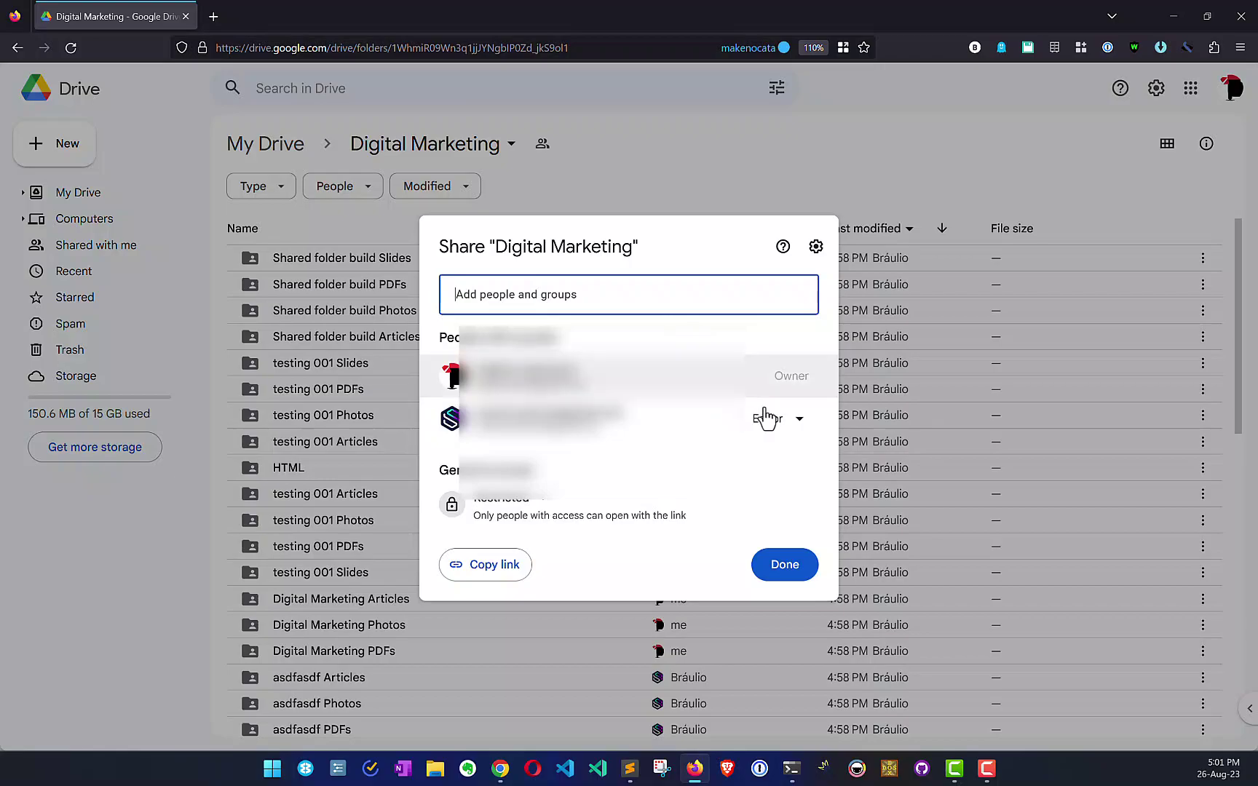
pyautogui.click(800, 430)
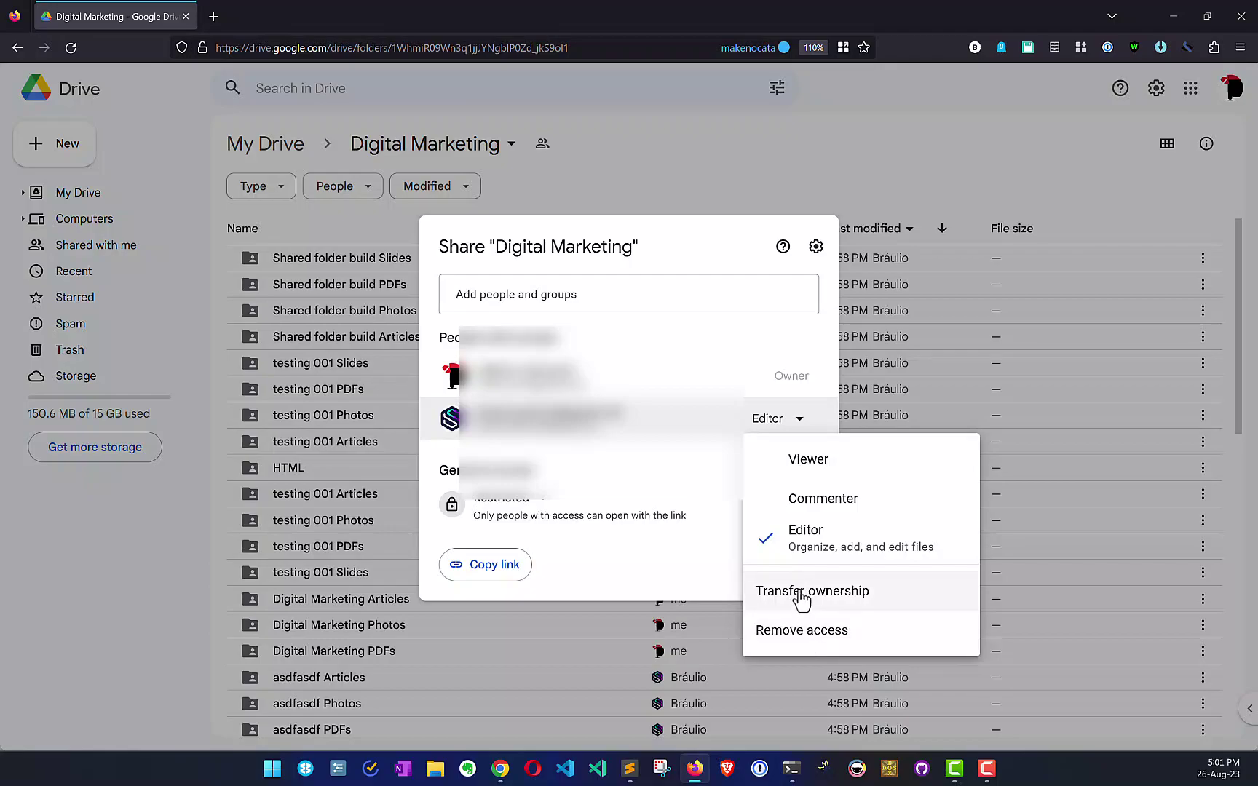
pyautogui.click(848, 637)
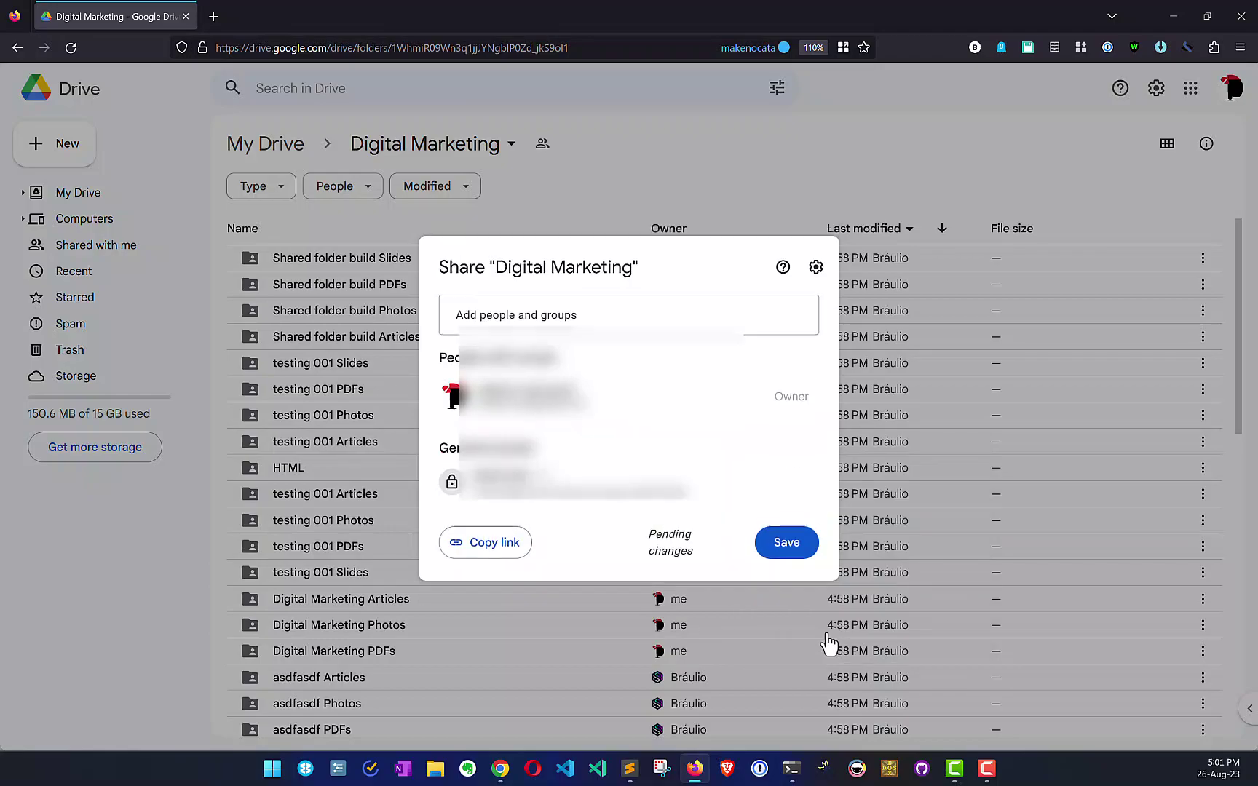
pyautogui.click(769, 546)
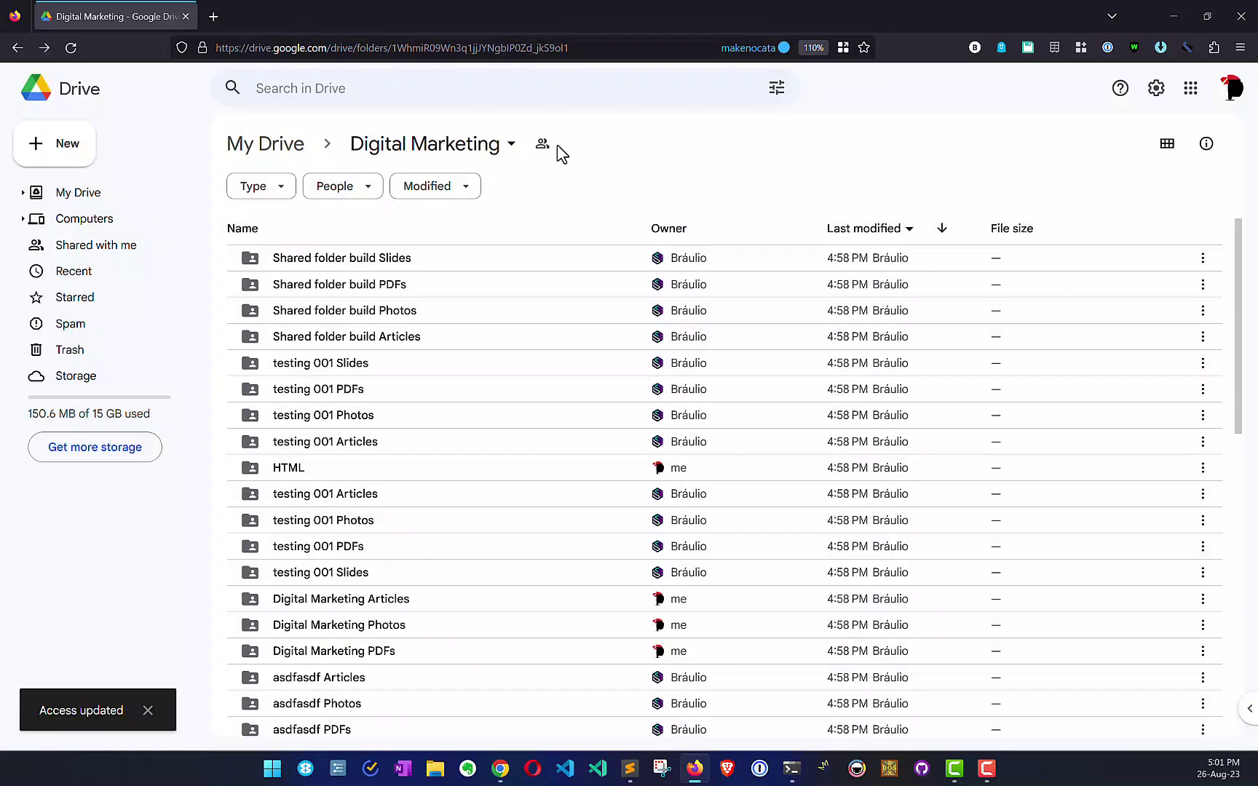
# Step: Set Digital Marketing's general access to Anyone with the link as Editor, then return to Staxio
pyautogui.click(510, 155)
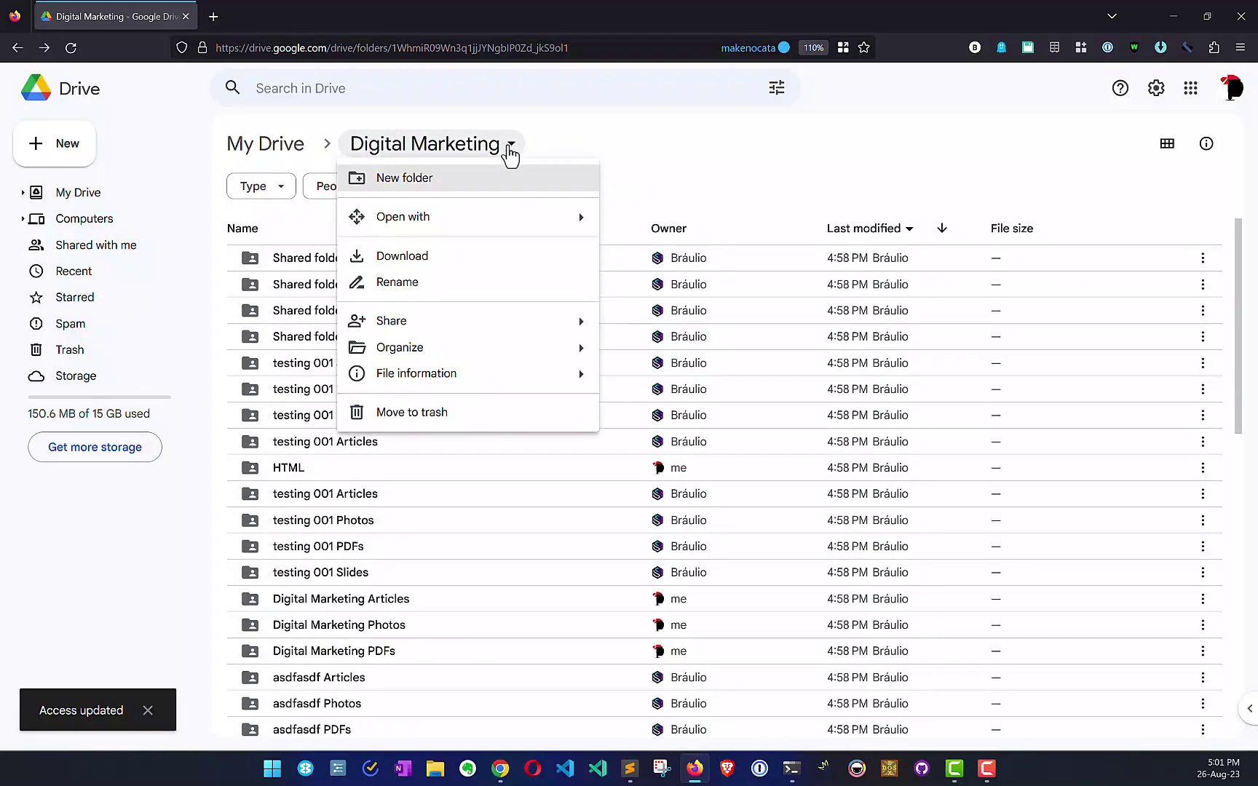
pyautogui.moveTo(559, 337)
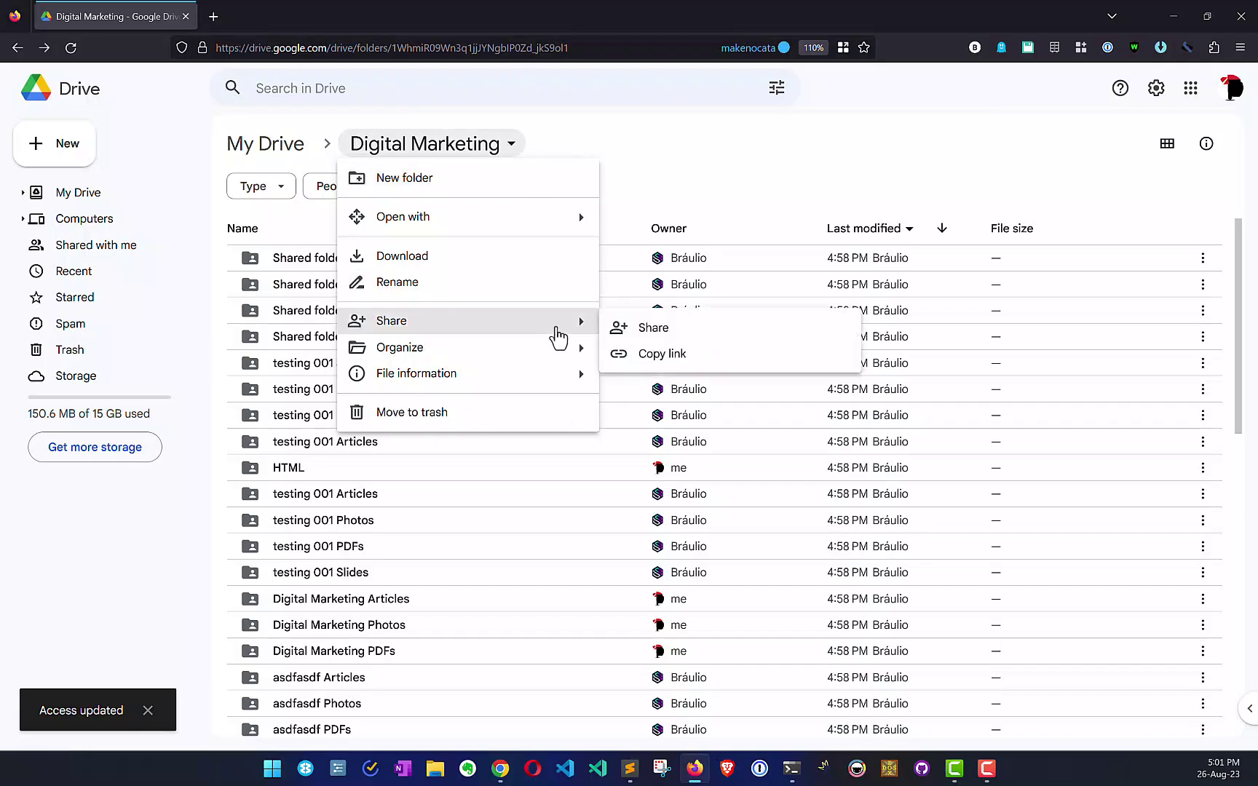
pyautogui.click(654, 328)
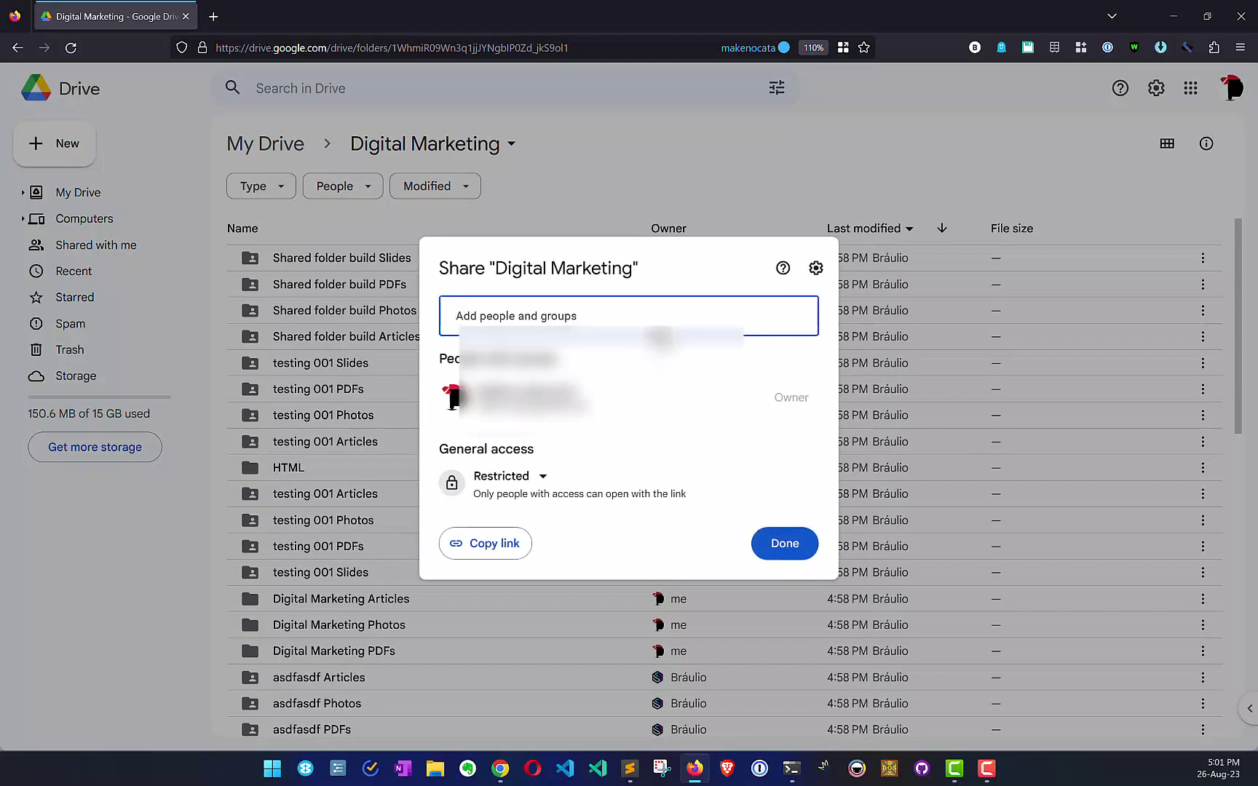
pyautogui.click(542, 482)
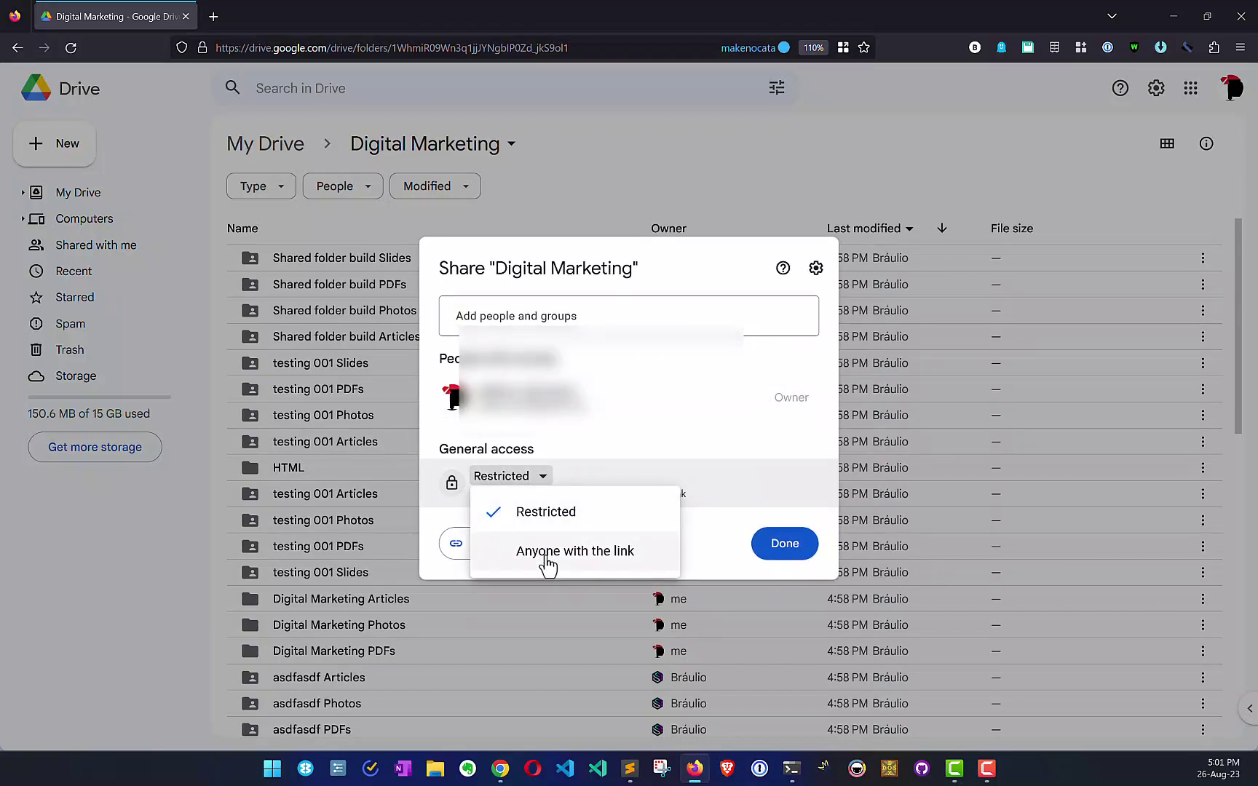
pyautogui.click(547, 561)
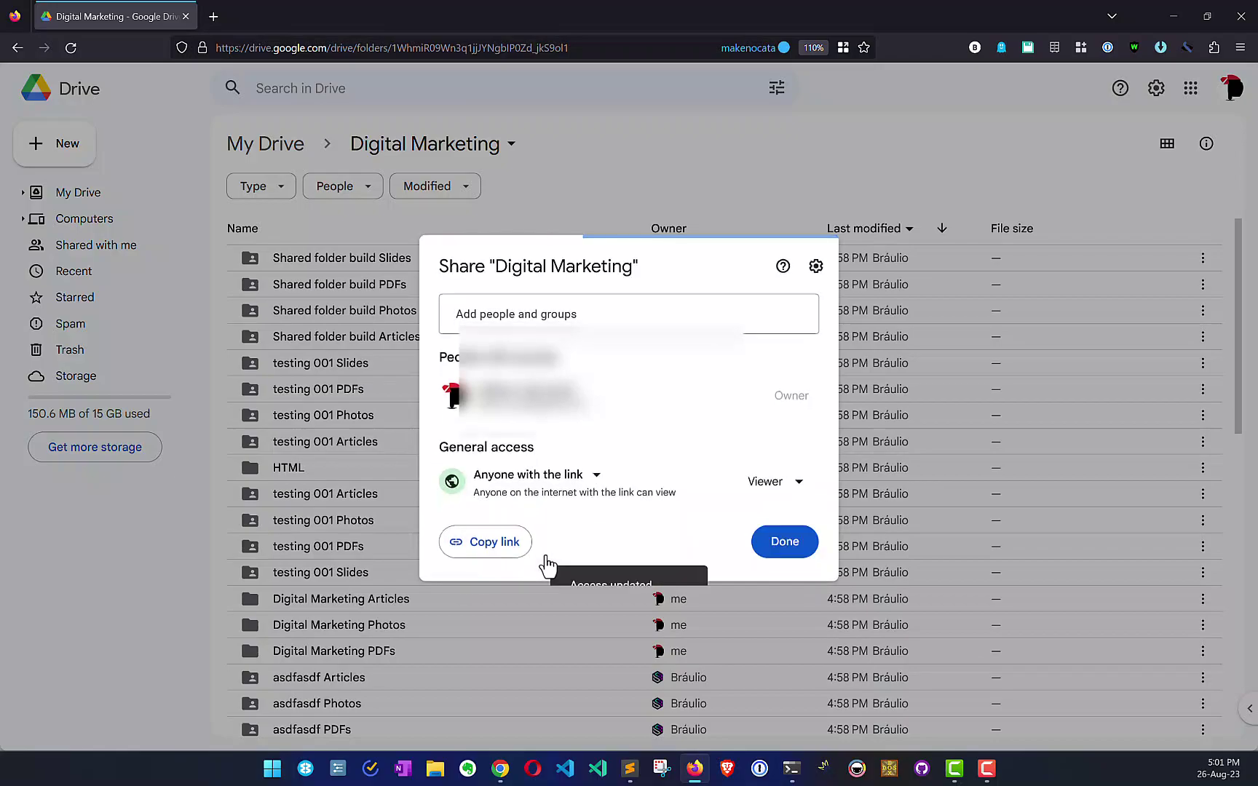
pyautogui.click(798, 491)
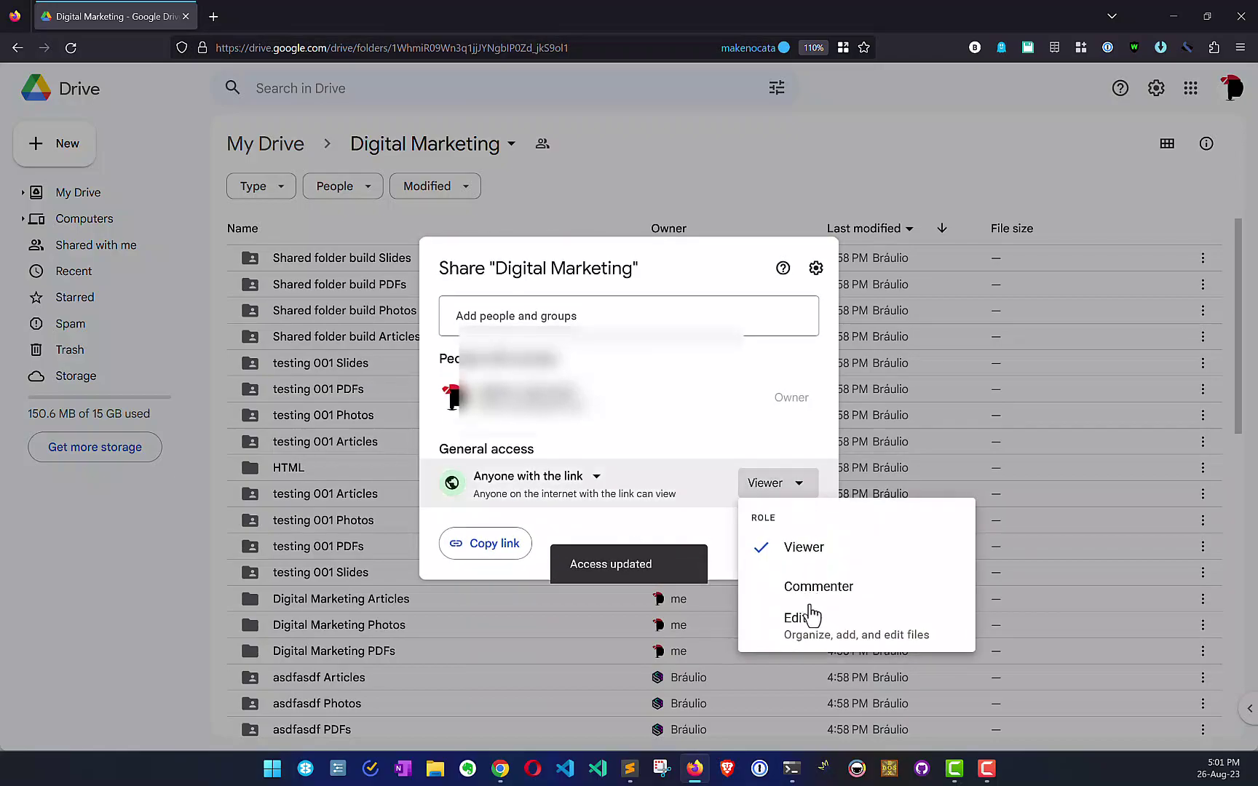
pyautogui.click(808, 628)
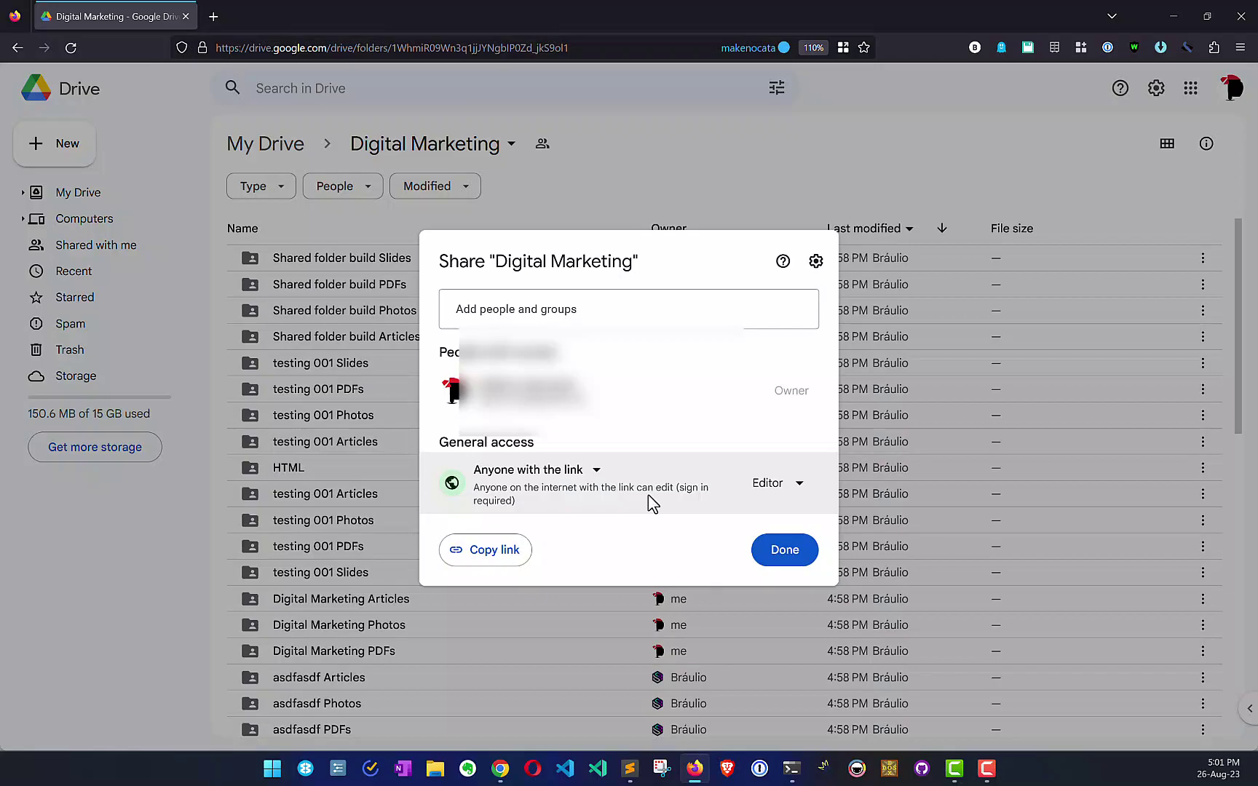
pyautogui.click(788, 551)
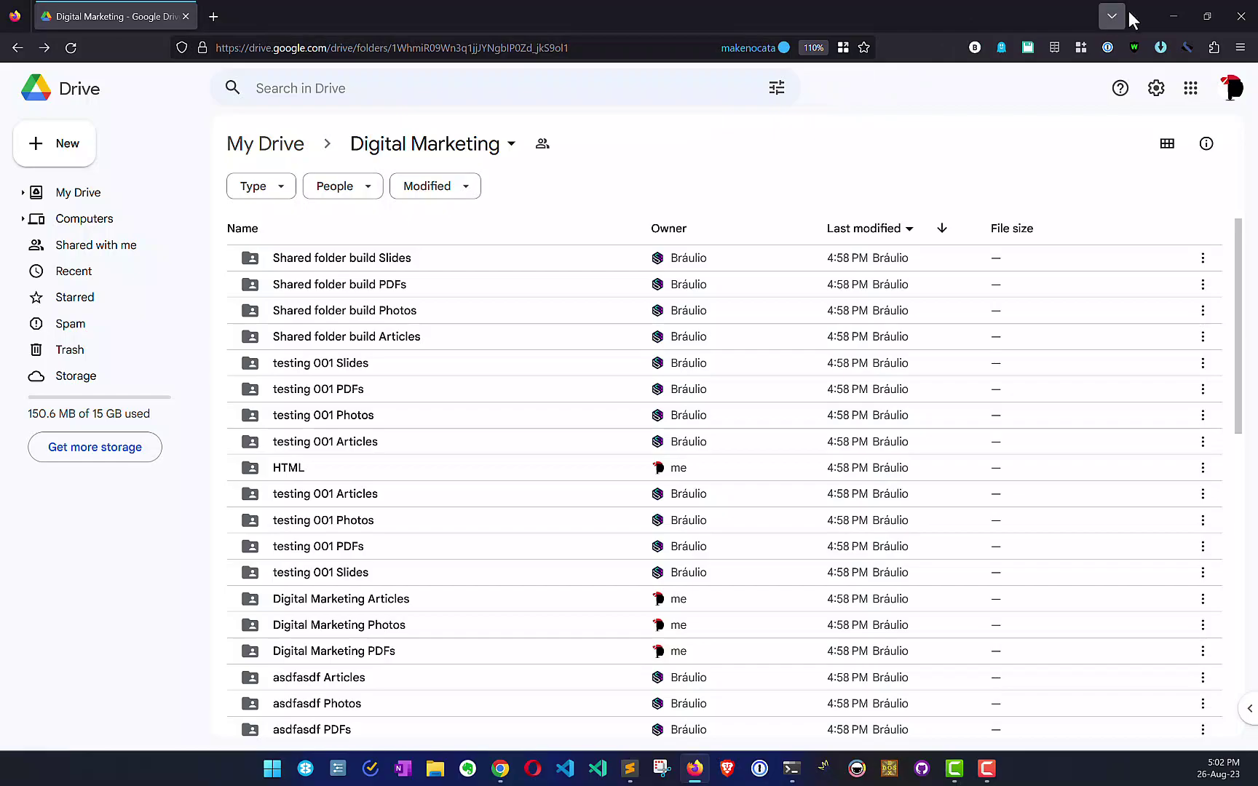
pyautogui.click(1175, 19)
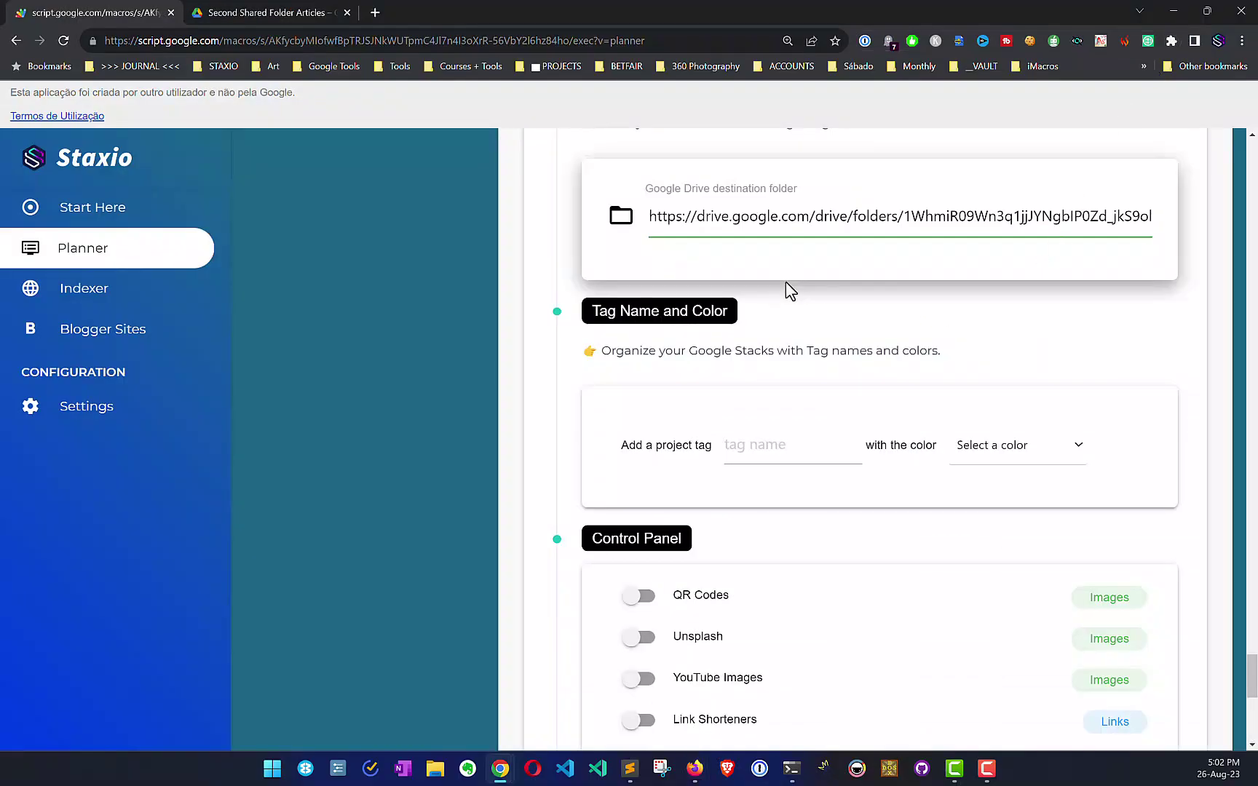
pyautogui.moveTo(1253, 677); pyautogui.dragTo(1253, 670)
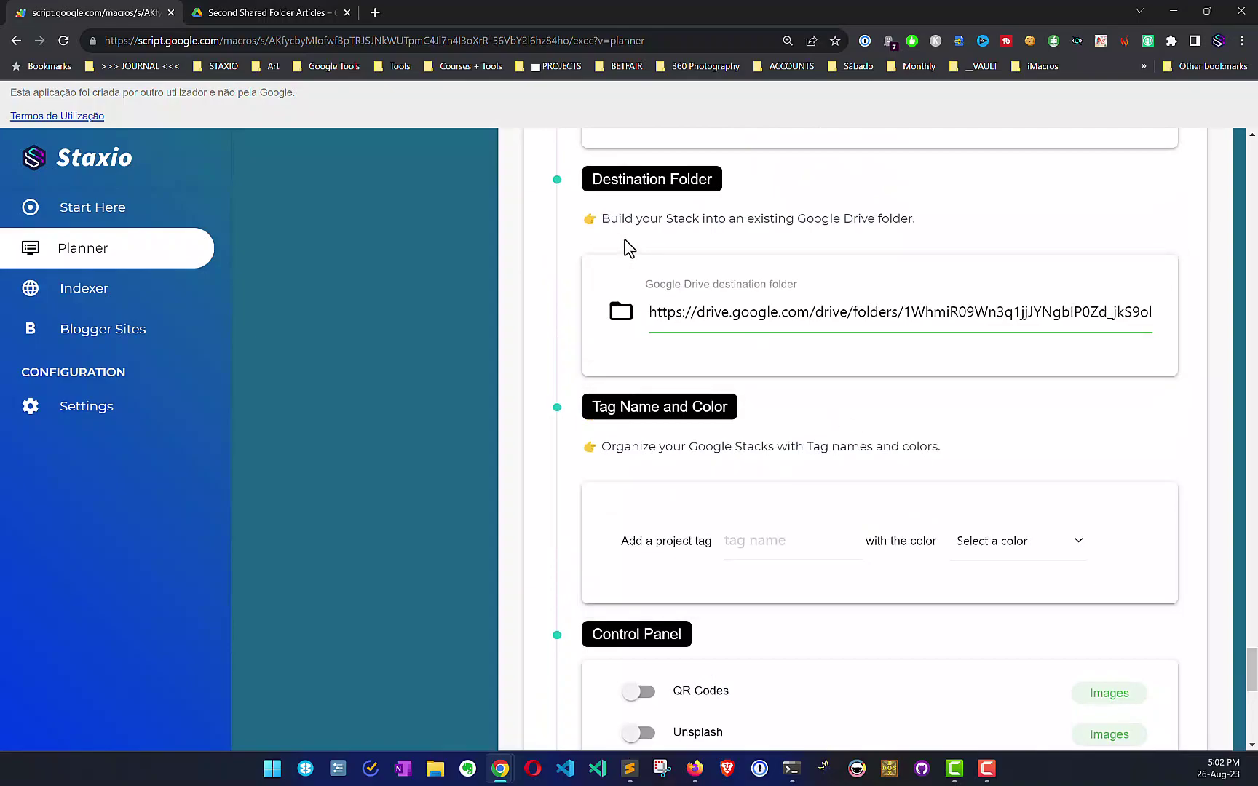